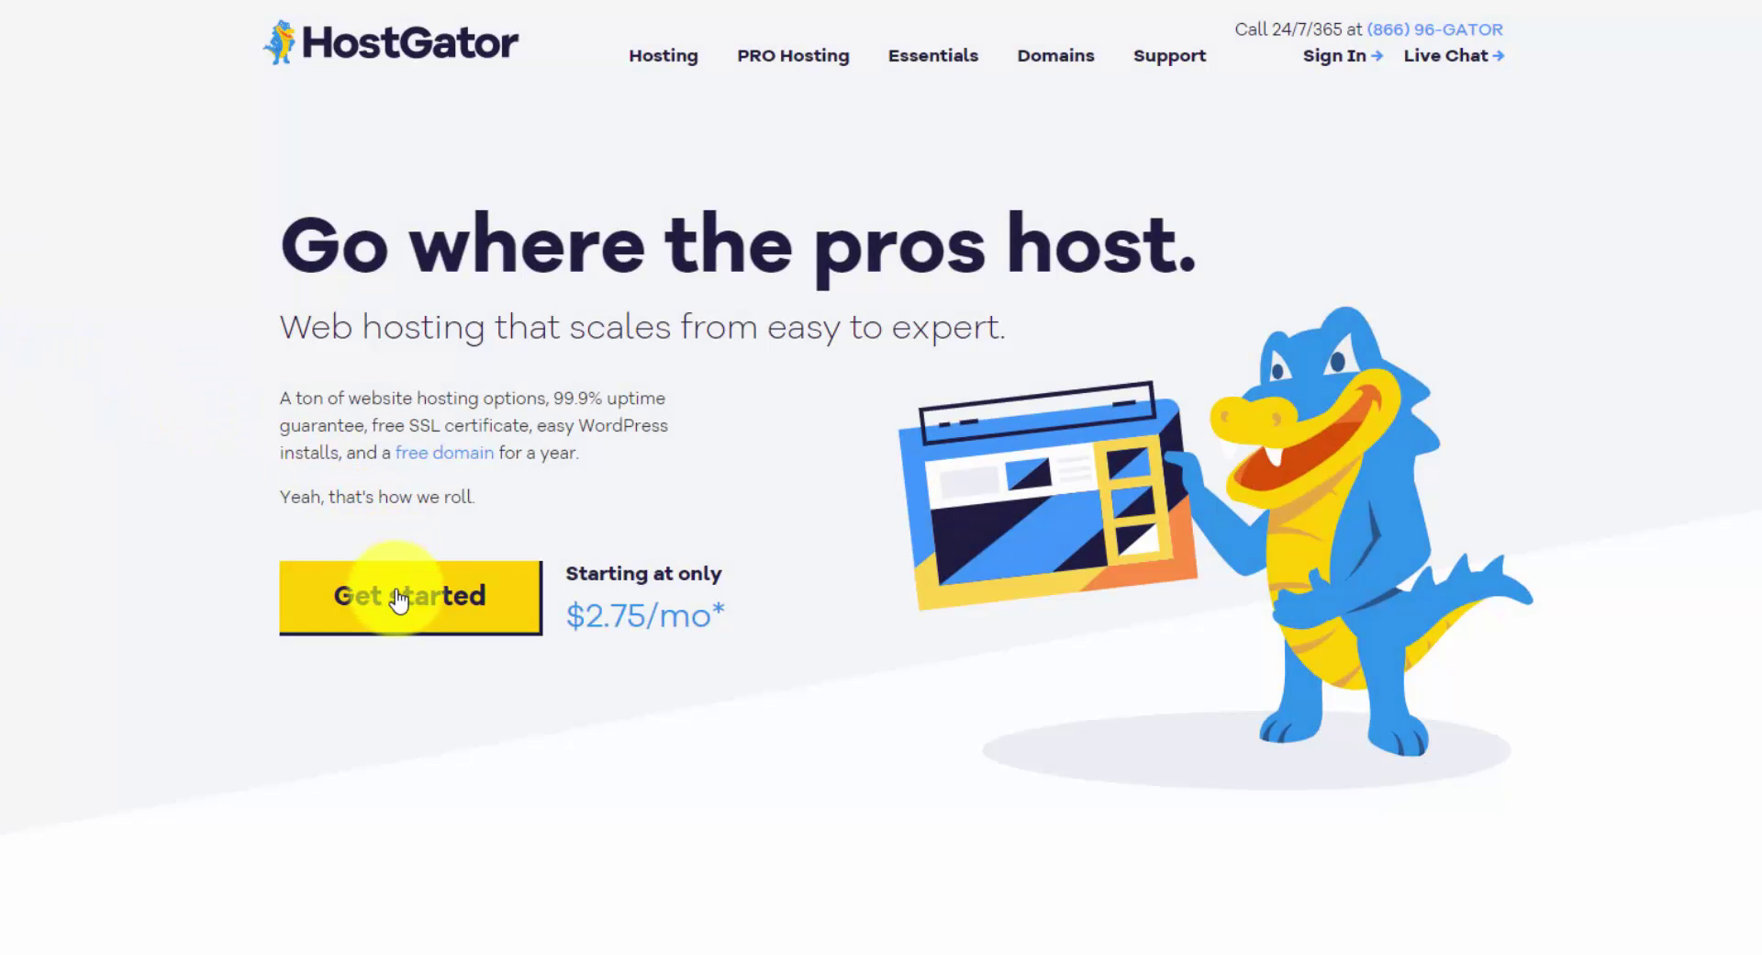
Choose the Hatchling shared hosting plan to open its checkout page.
left_click(421, 615)
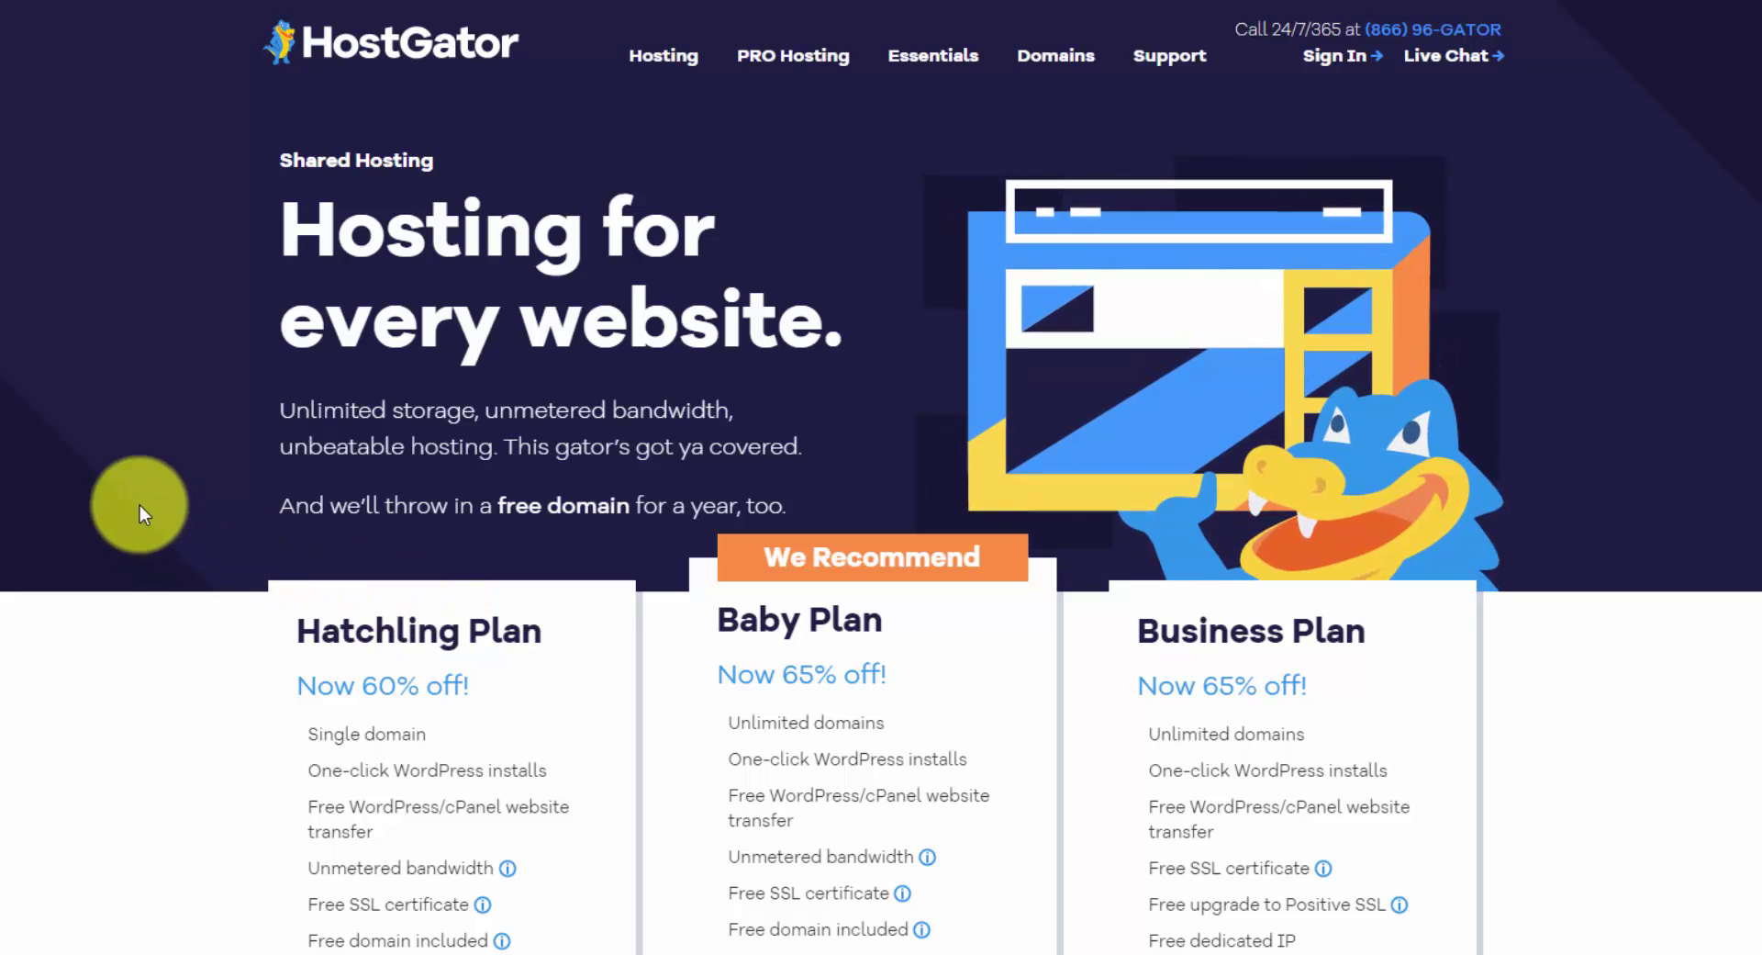
scroll(139, 505, "down", 5)
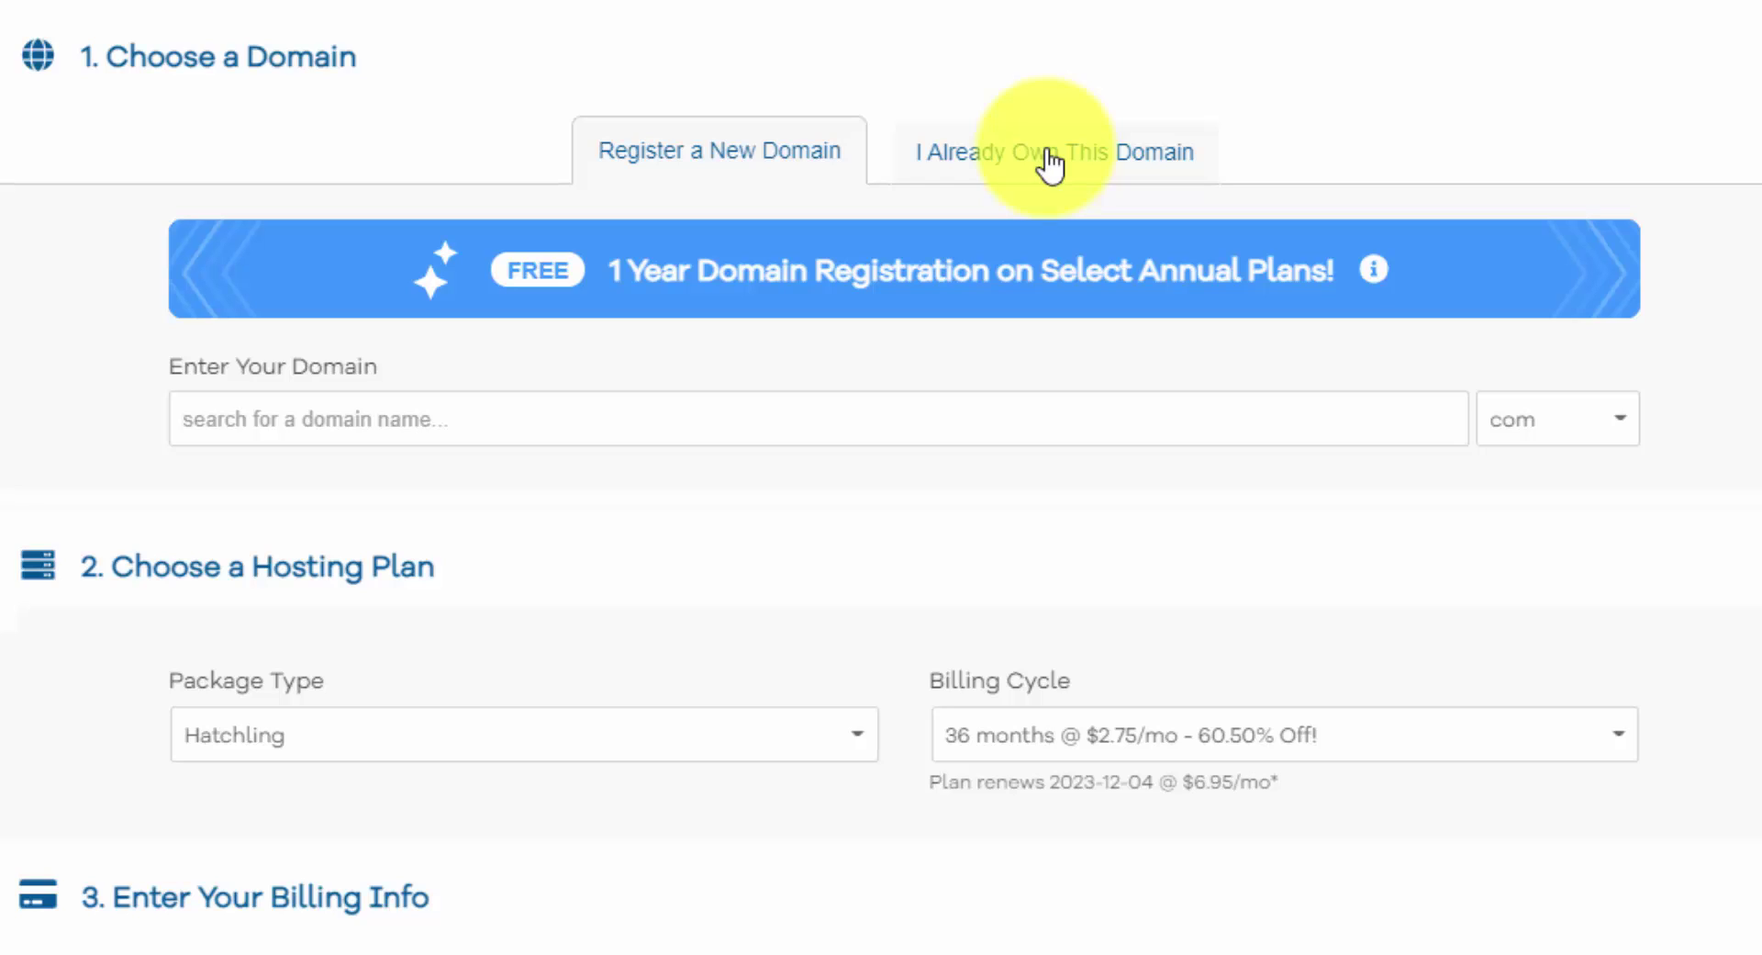
Search for makeyourwebsite2021.com as the new domain to register.
left_click(528, 414)
type("makeyourwebsite2021")
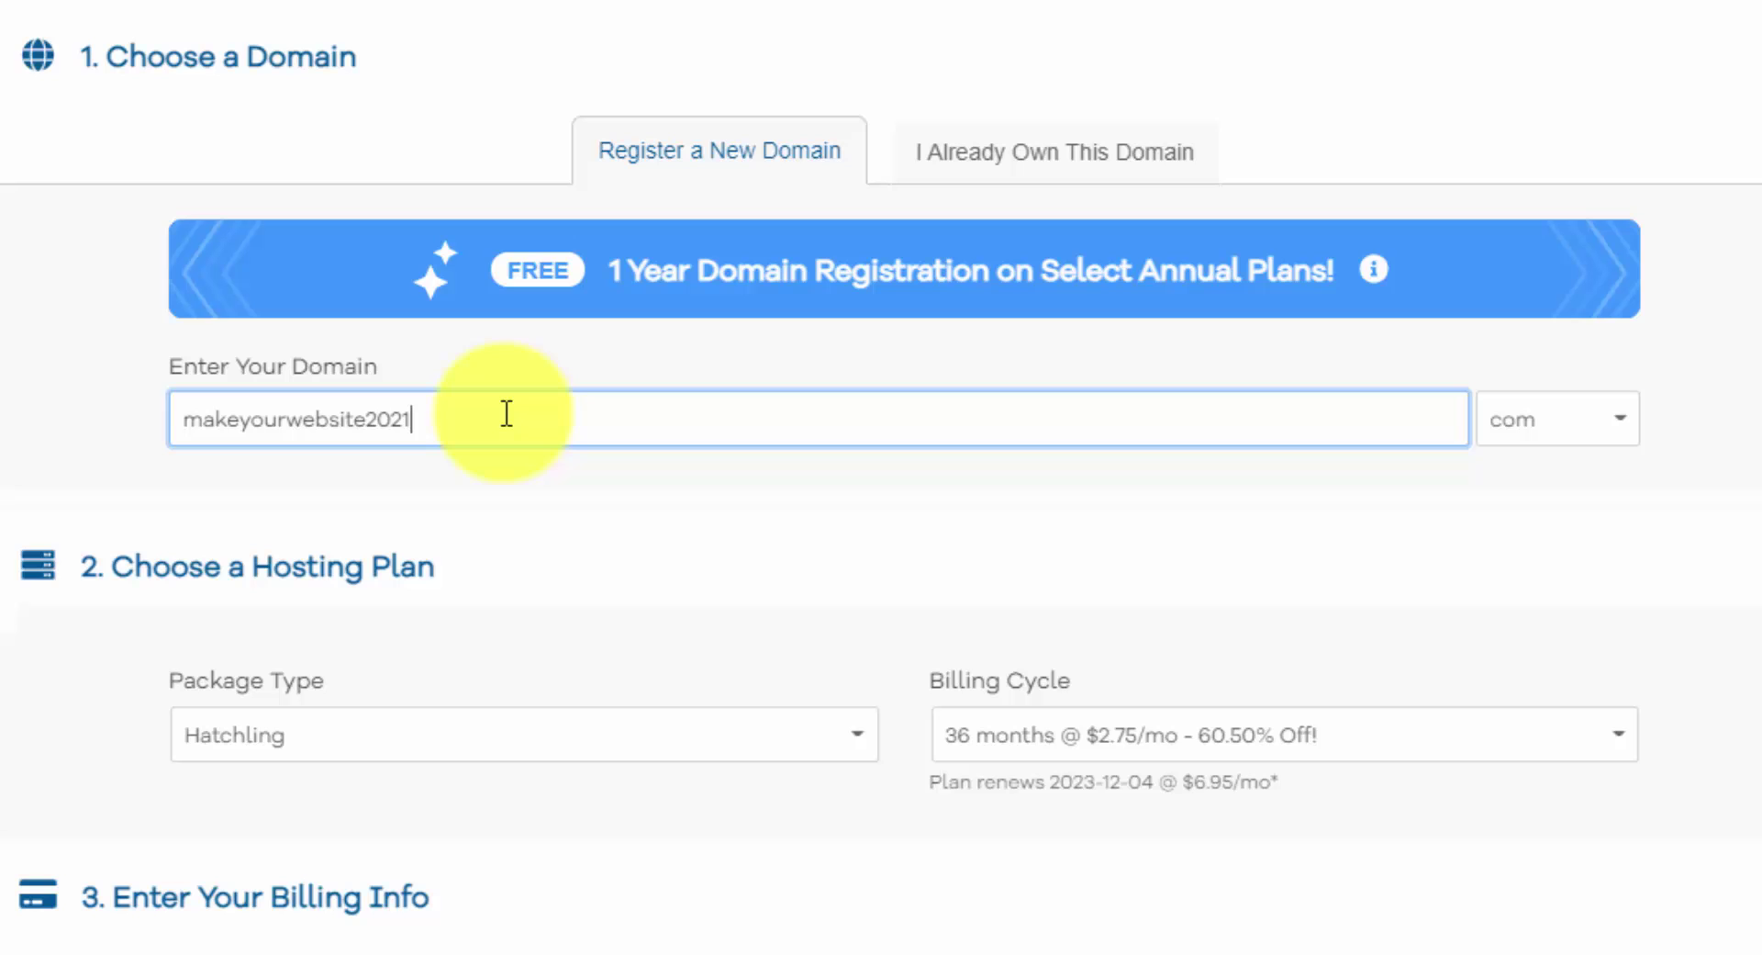
left_click(565, 619)
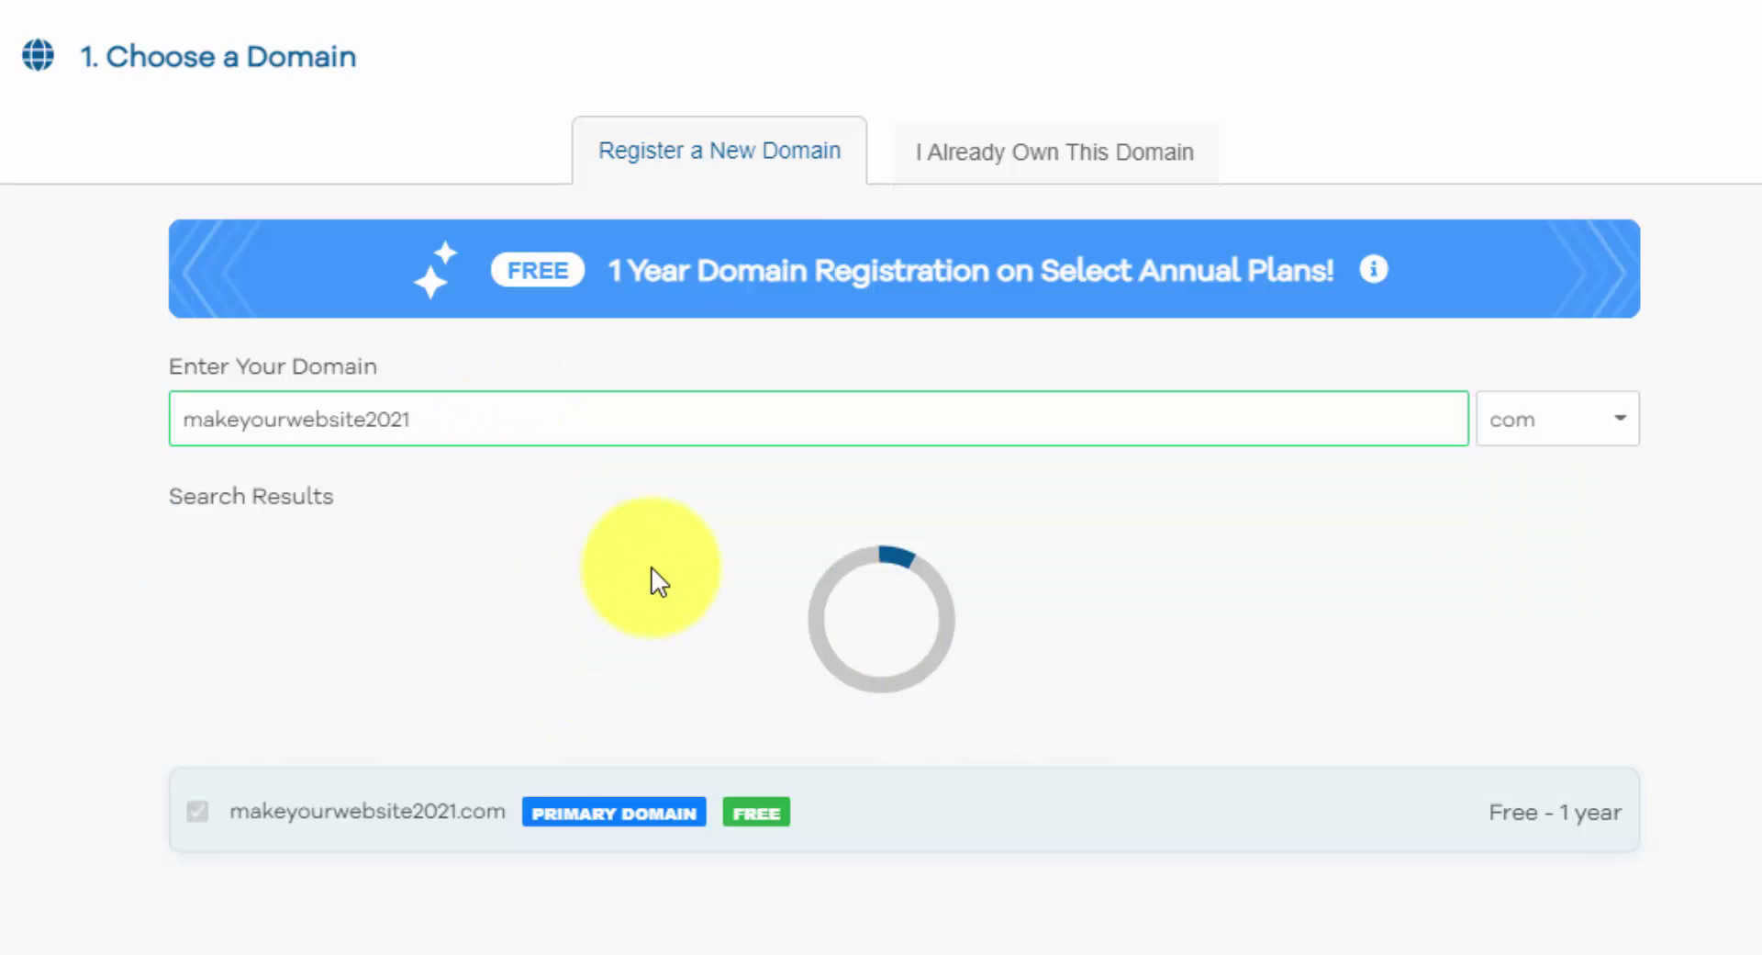
Leave domain privacy unchecked for makeyourwebsite2021.com.
scroll(941, 505, "down", 8)
scroll(941, 505, "down", 5)
scroll(941, 510, "down", 2)
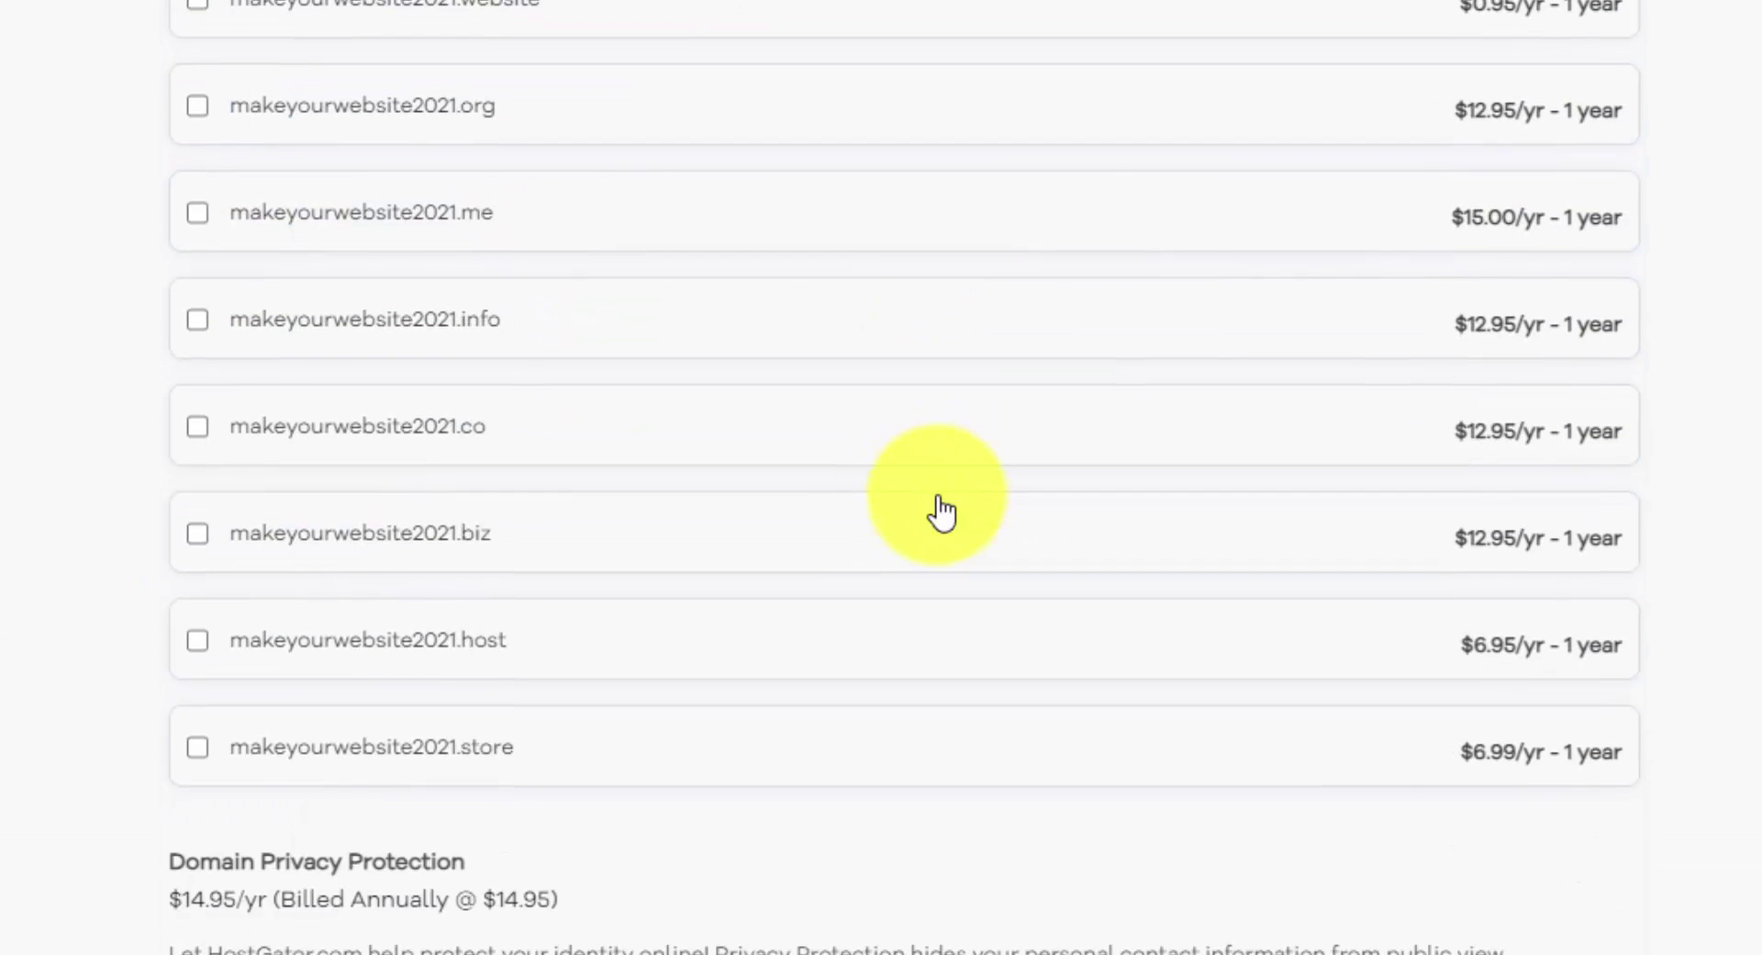
scroll(938, 500, "down", 5)
scroll(938, 495, "down", 2)
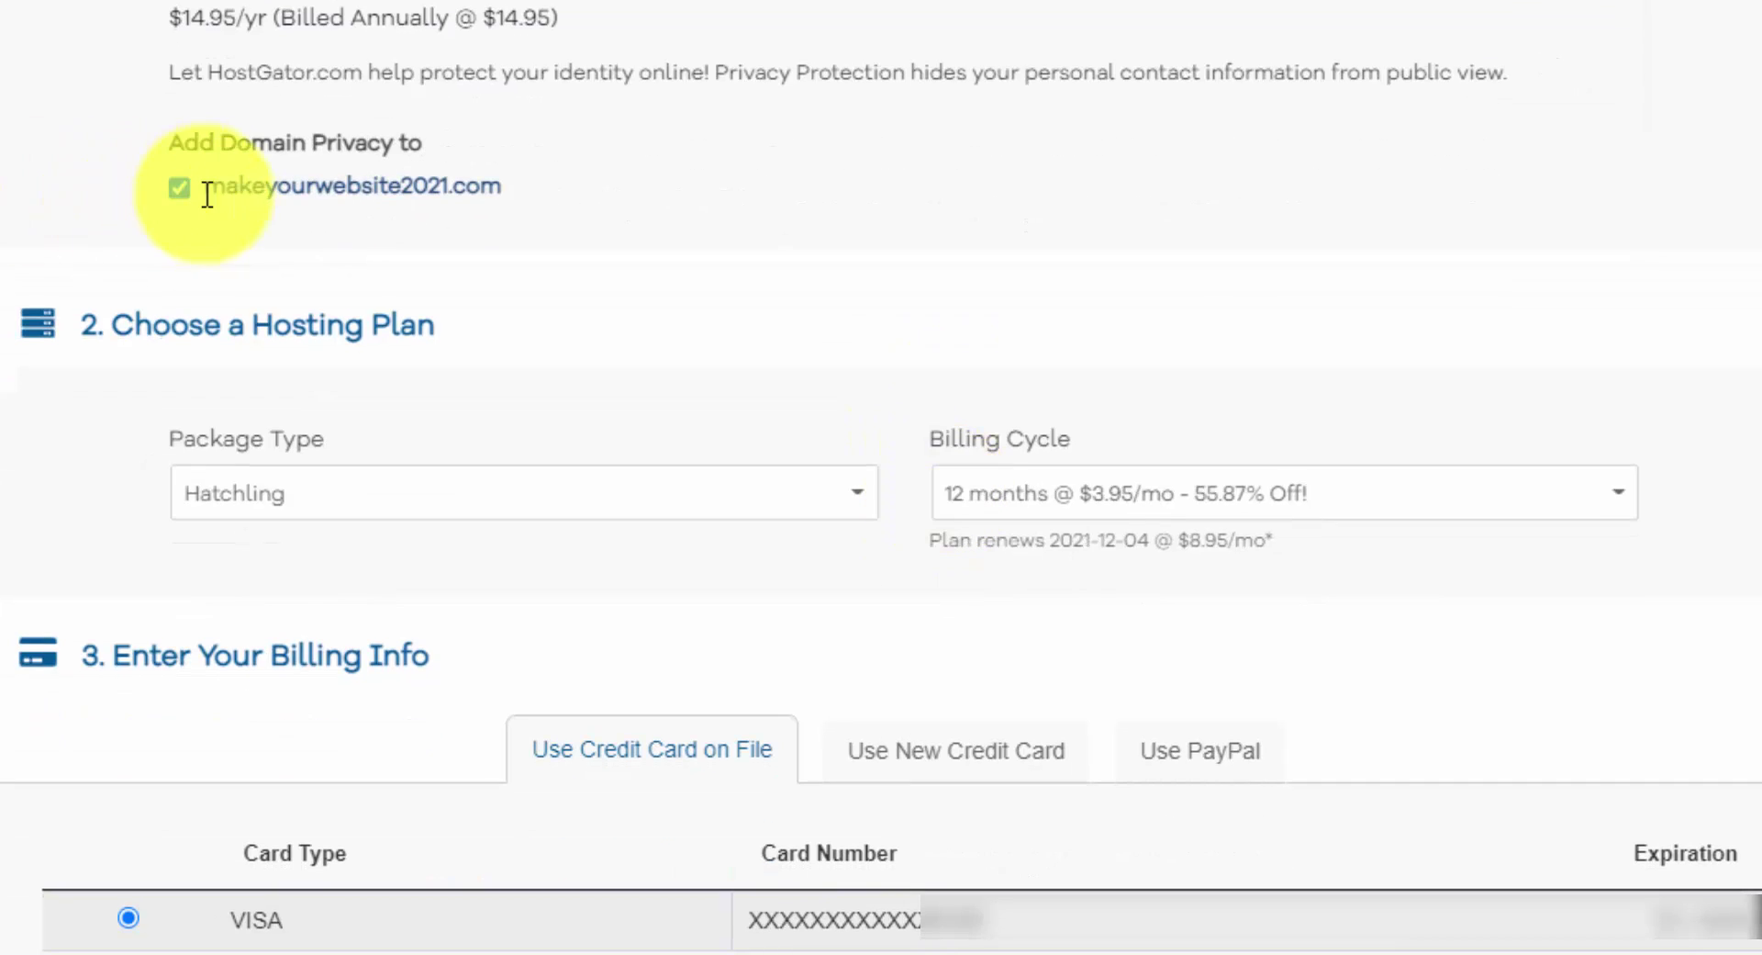
left_click(244, 172)
left_click(244, 172)
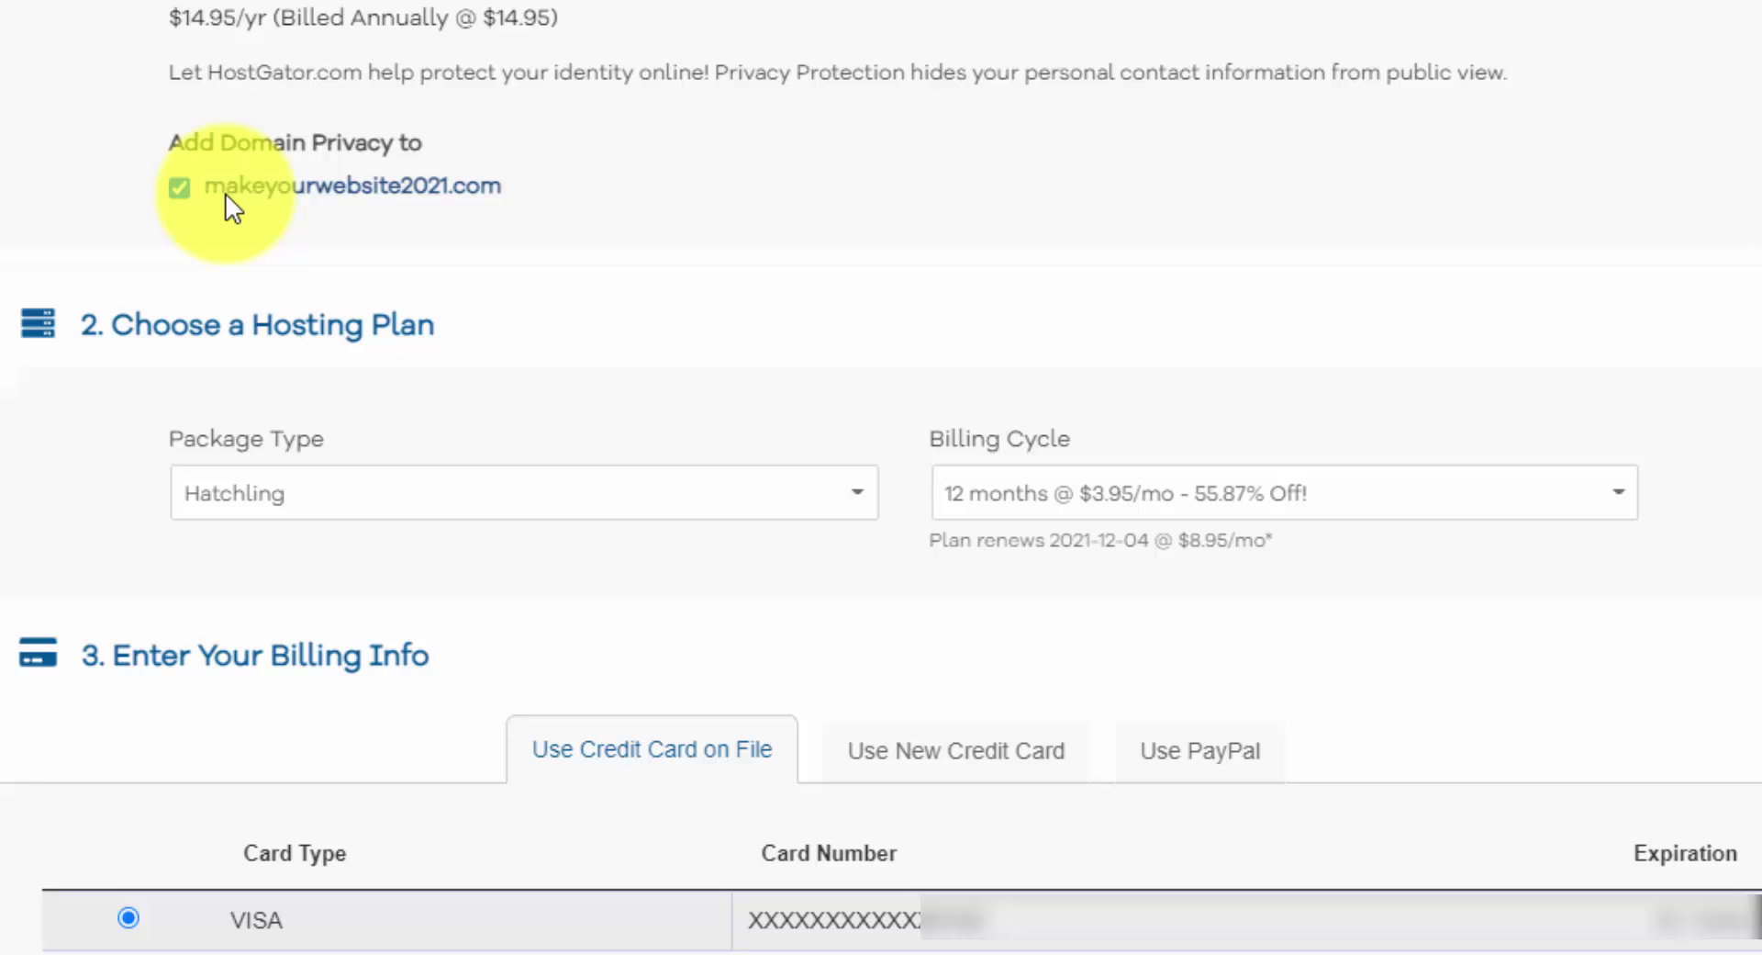
left_click(179, 187)
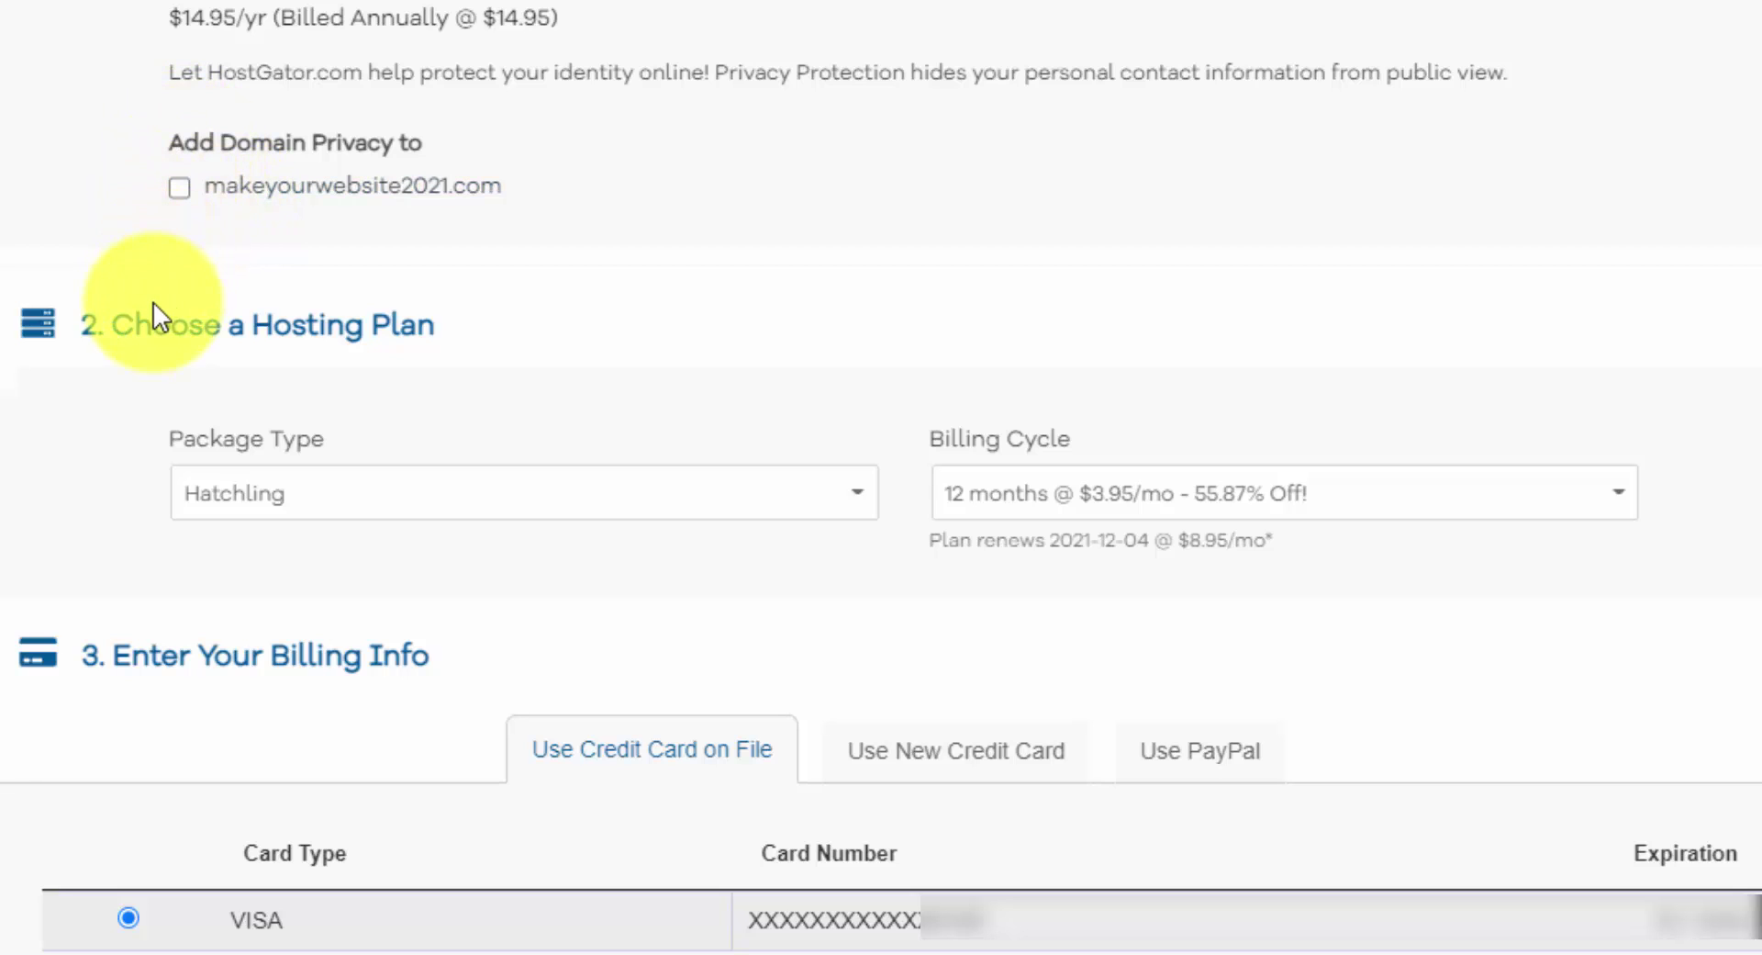
Re-enable domain privacy and pick the 12-month billing cycle at $3.95/mo.
left_click(182, 189)
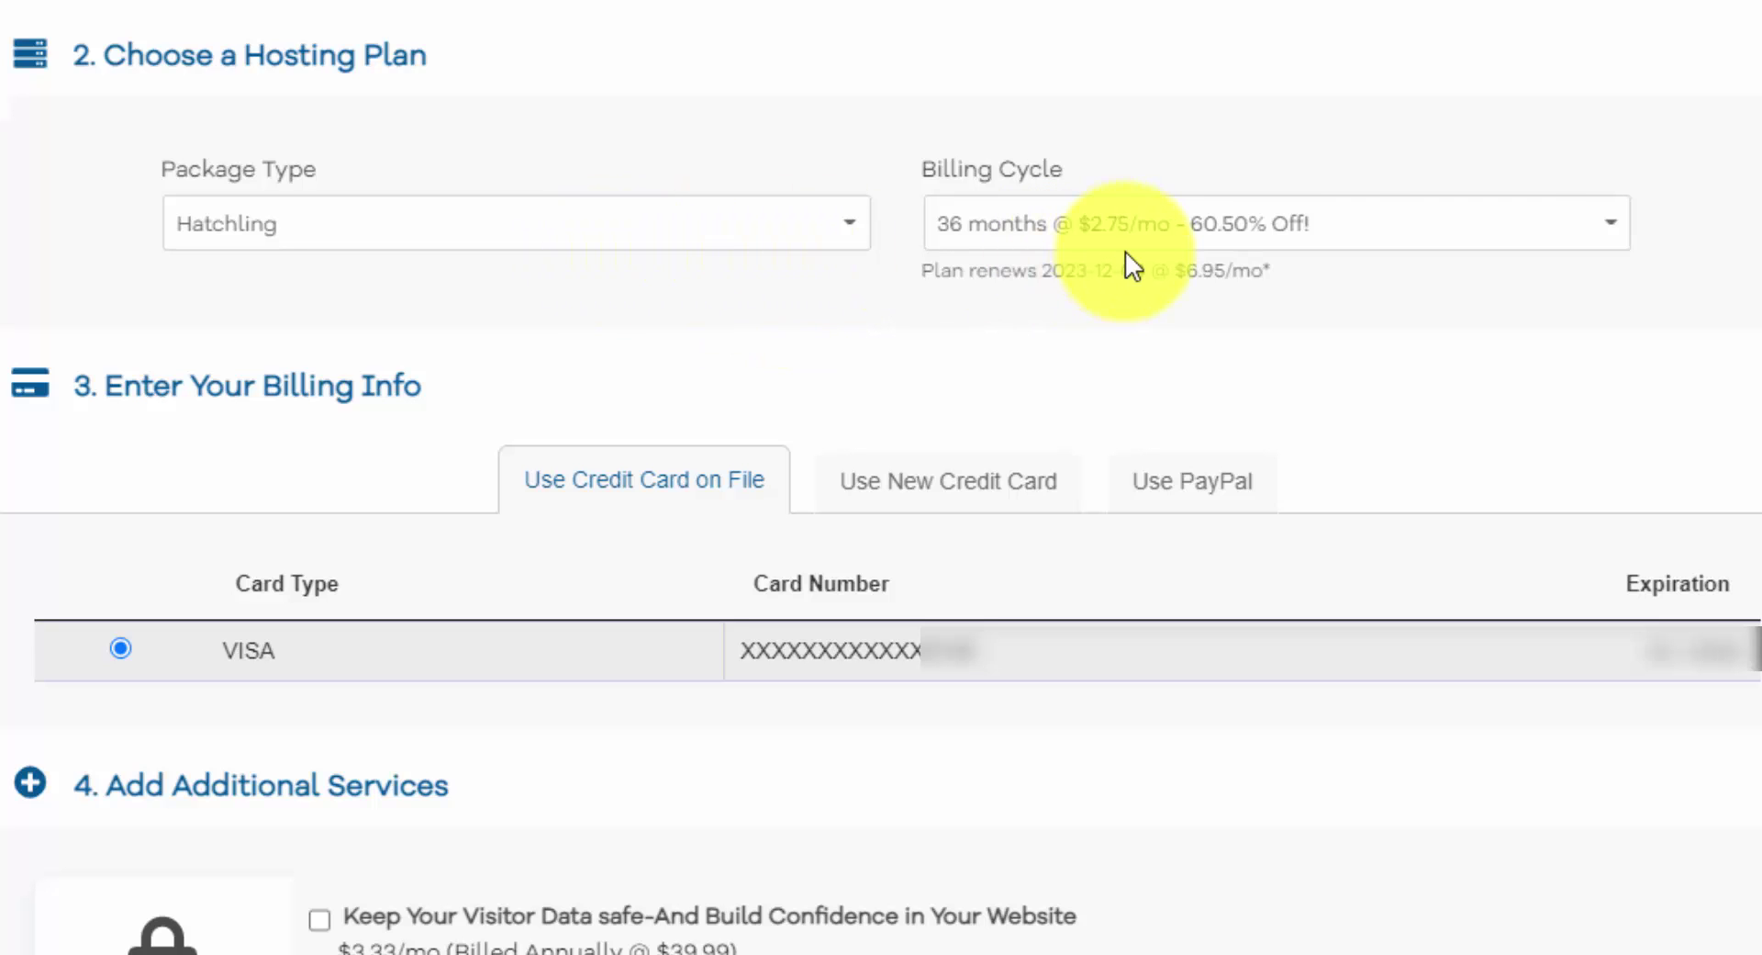
left_click(1606, 222)
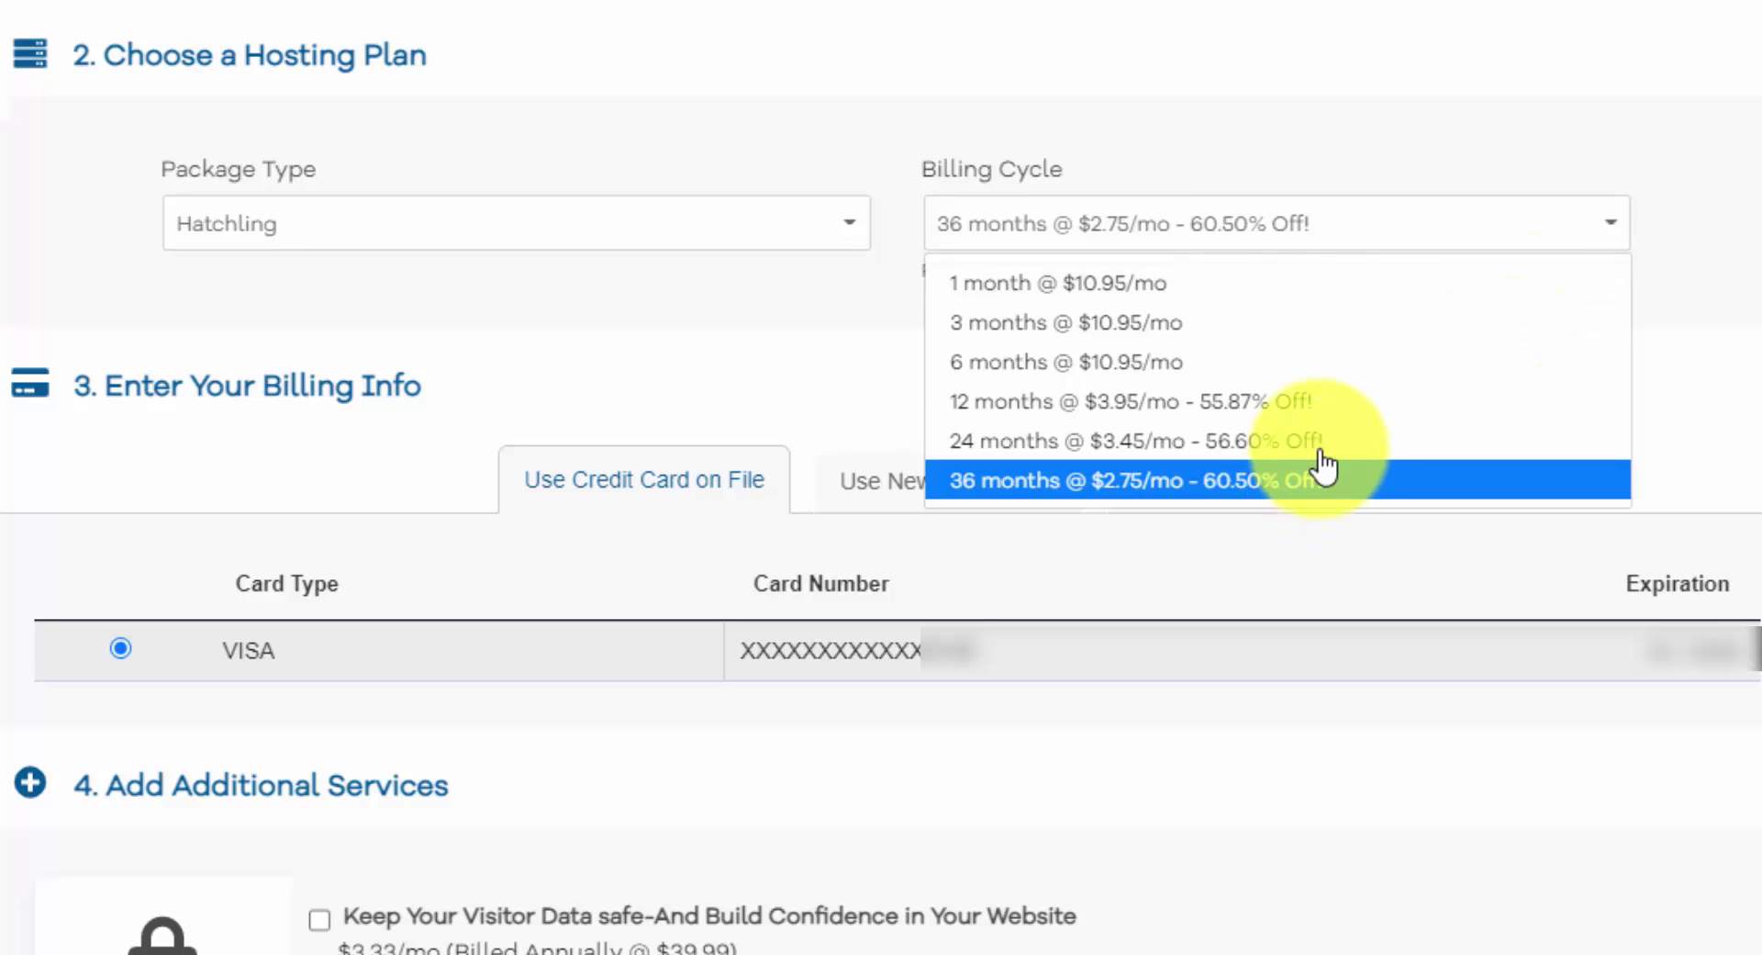
left_click(1313, 404)
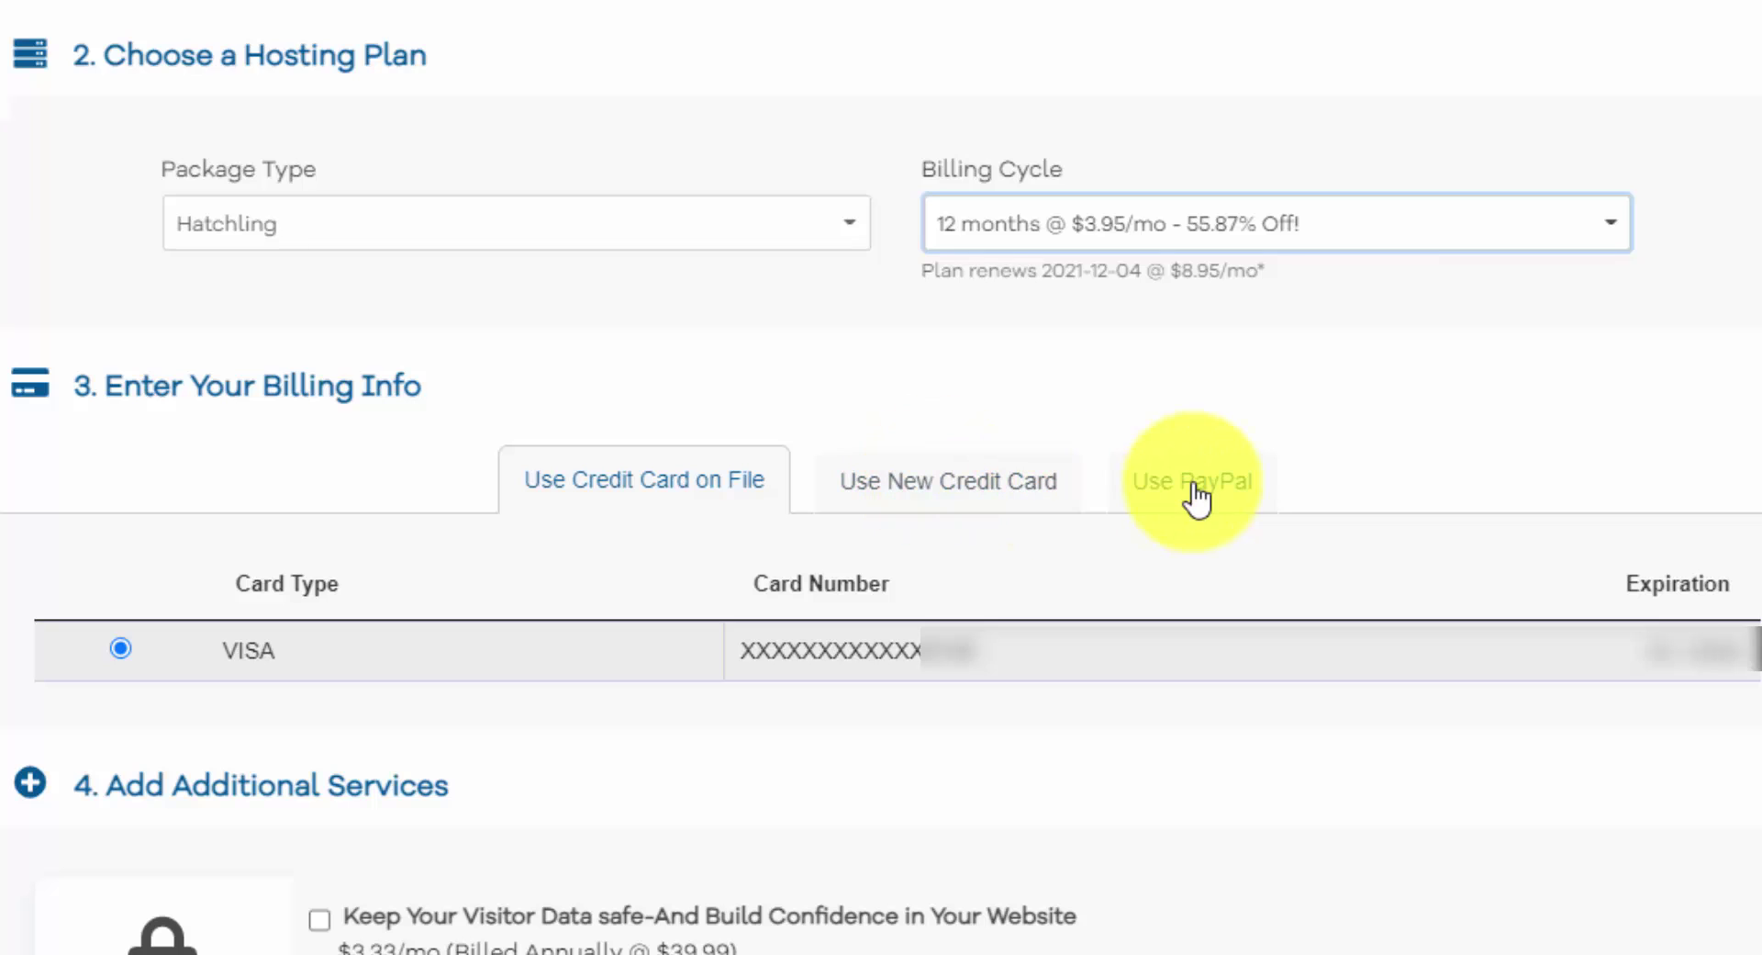
scroll(1677, 449, "down", 8)
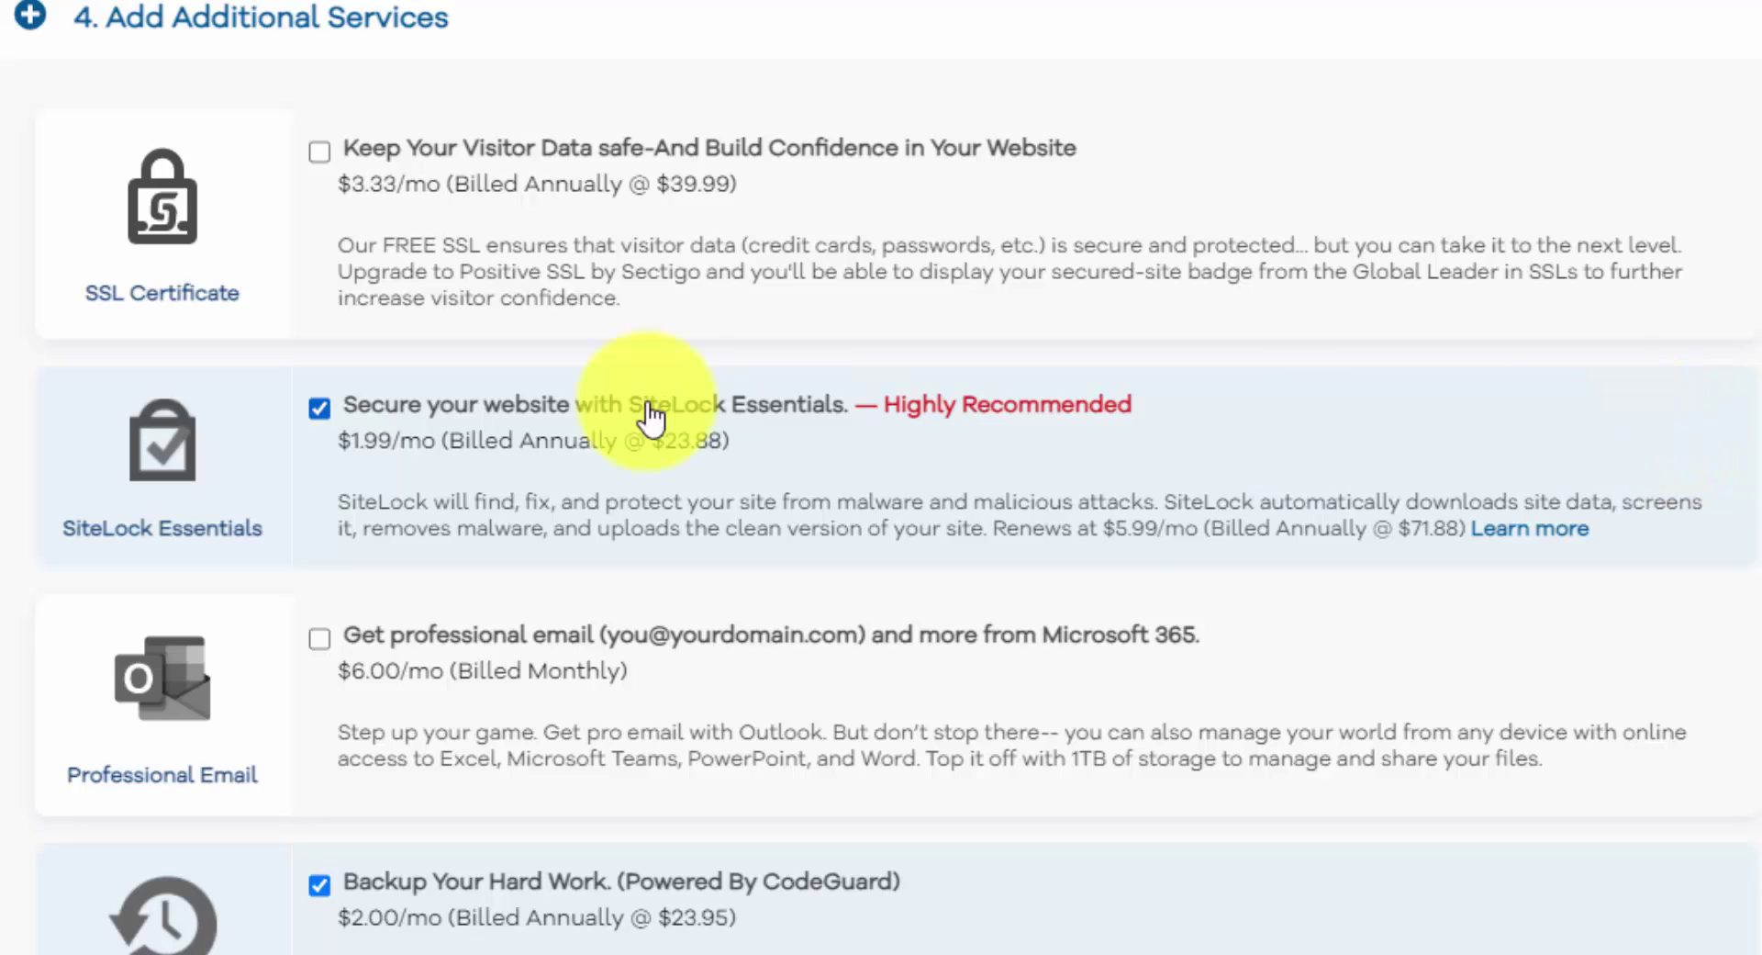
Remove the SiteLock Essentials and CodeGuard backup add-ons from the order.
left_click(321, 411)
left_click(318, 885)
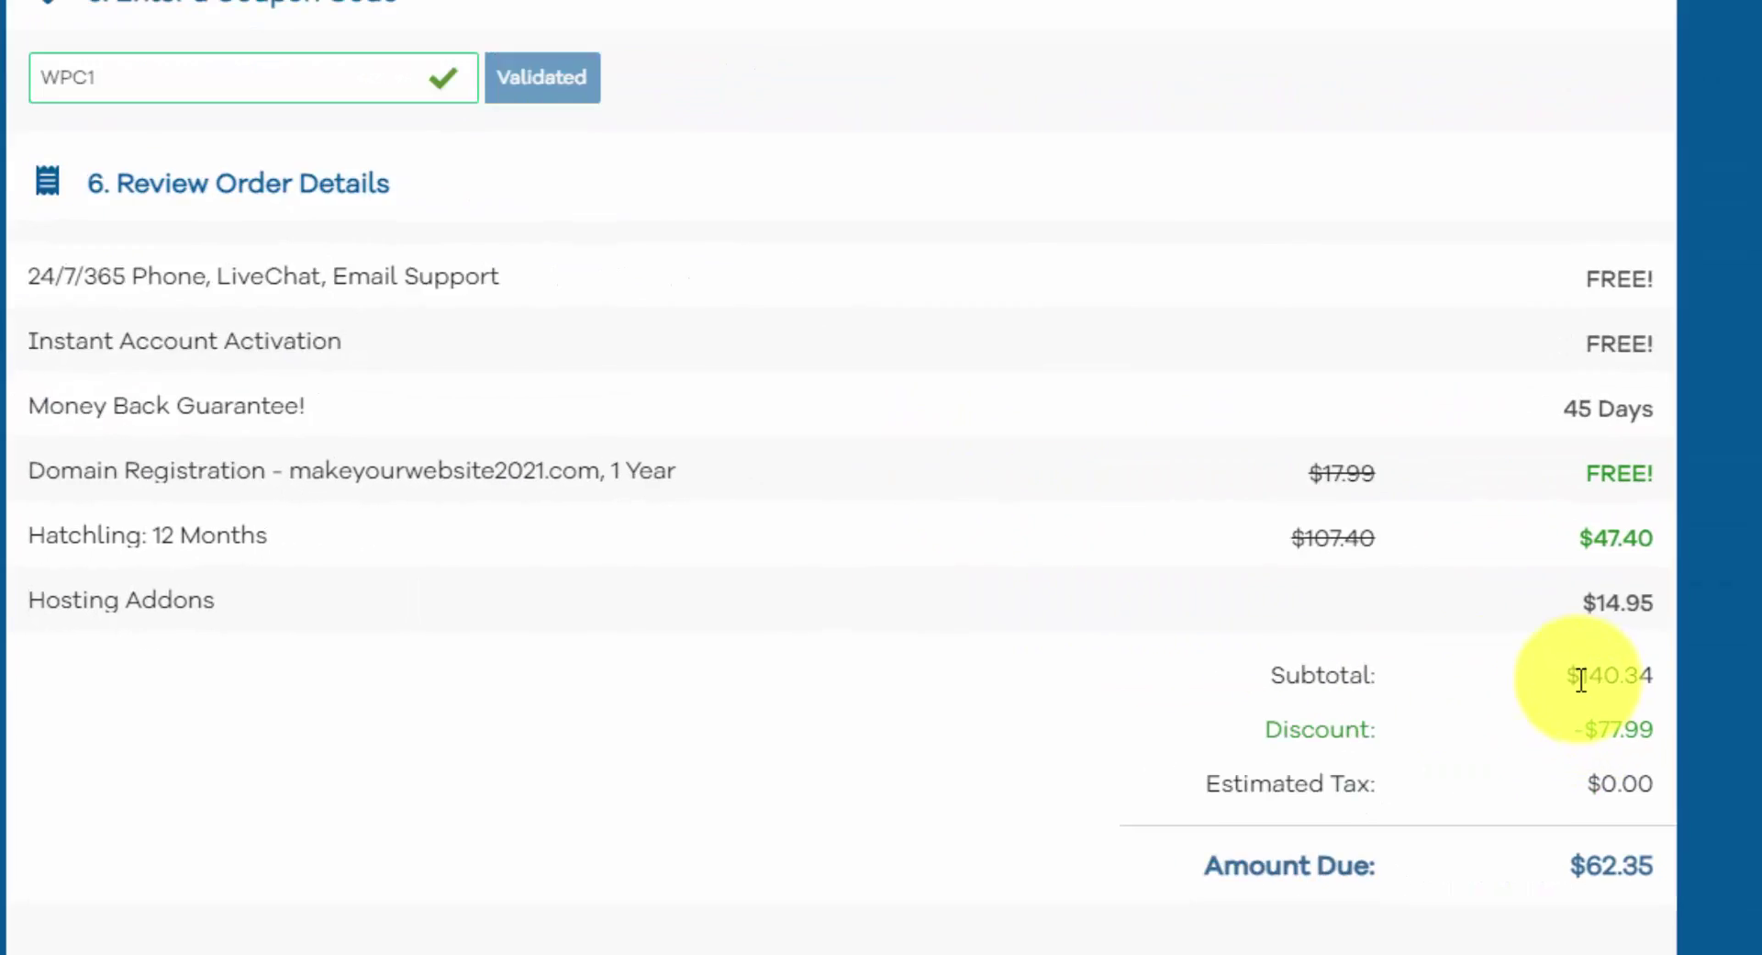
left_click(1590, 693)
left_click(1507, 456)
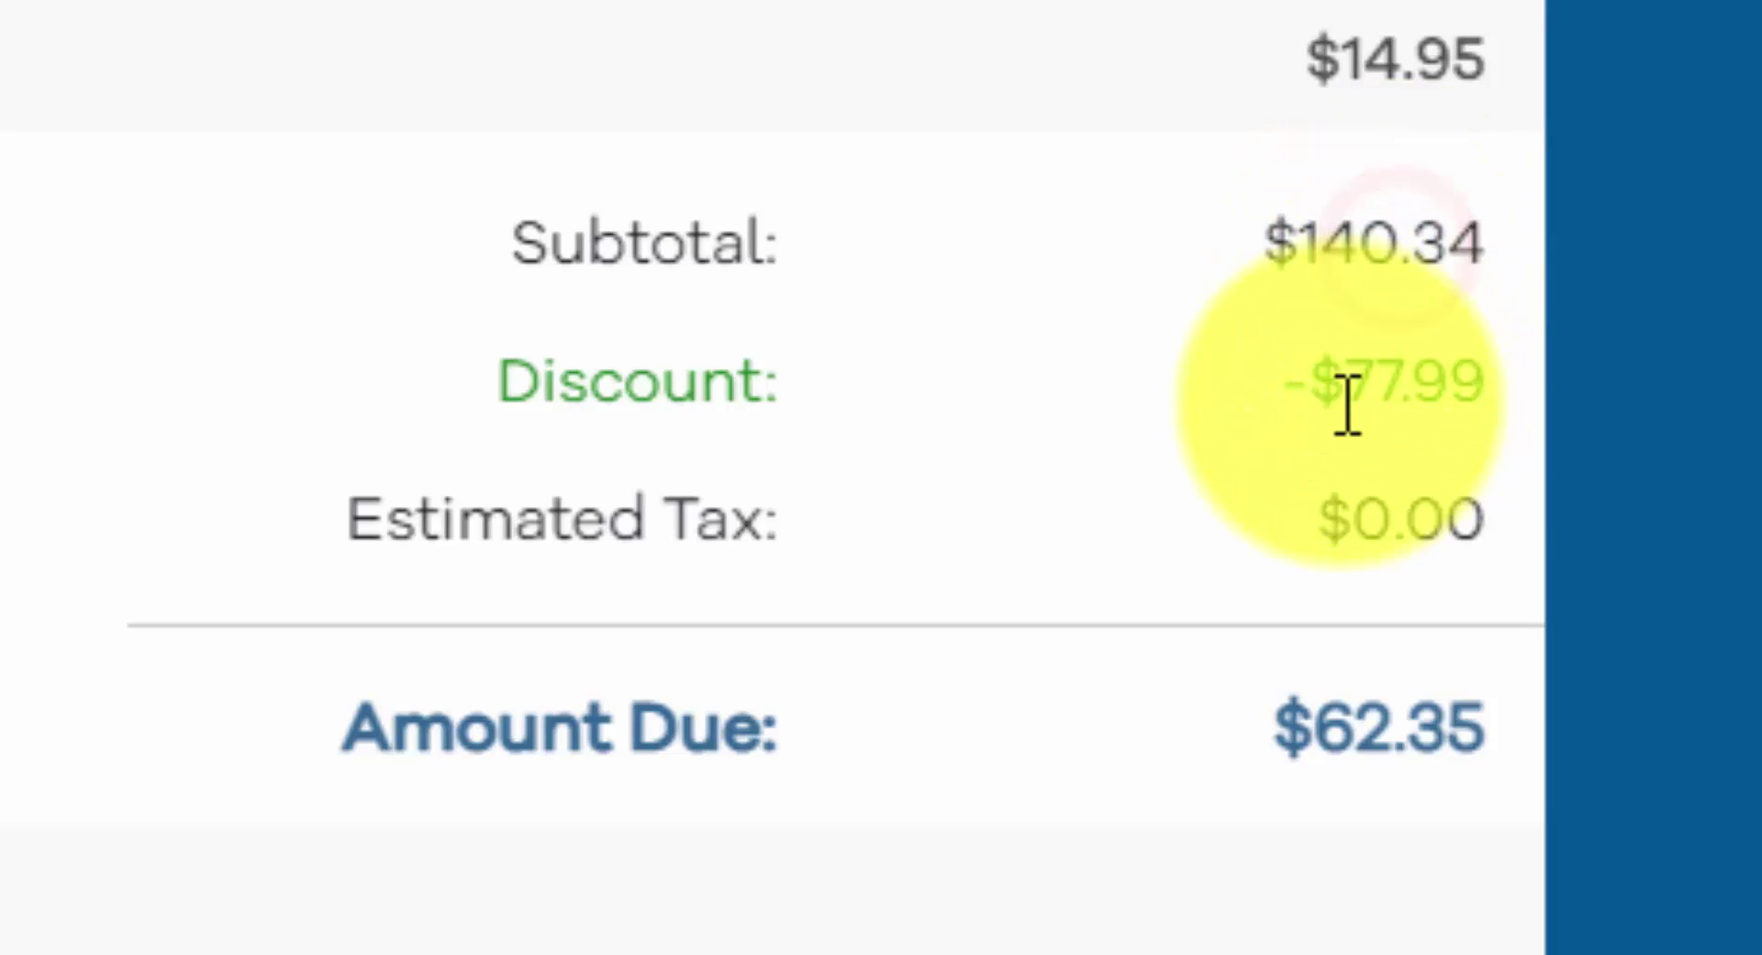
Review the -$77.99 discount, accept the terms and place the $62.35 order.
left_click_drag(1458, 561, 1545, 558)
left_click(1477, 395)
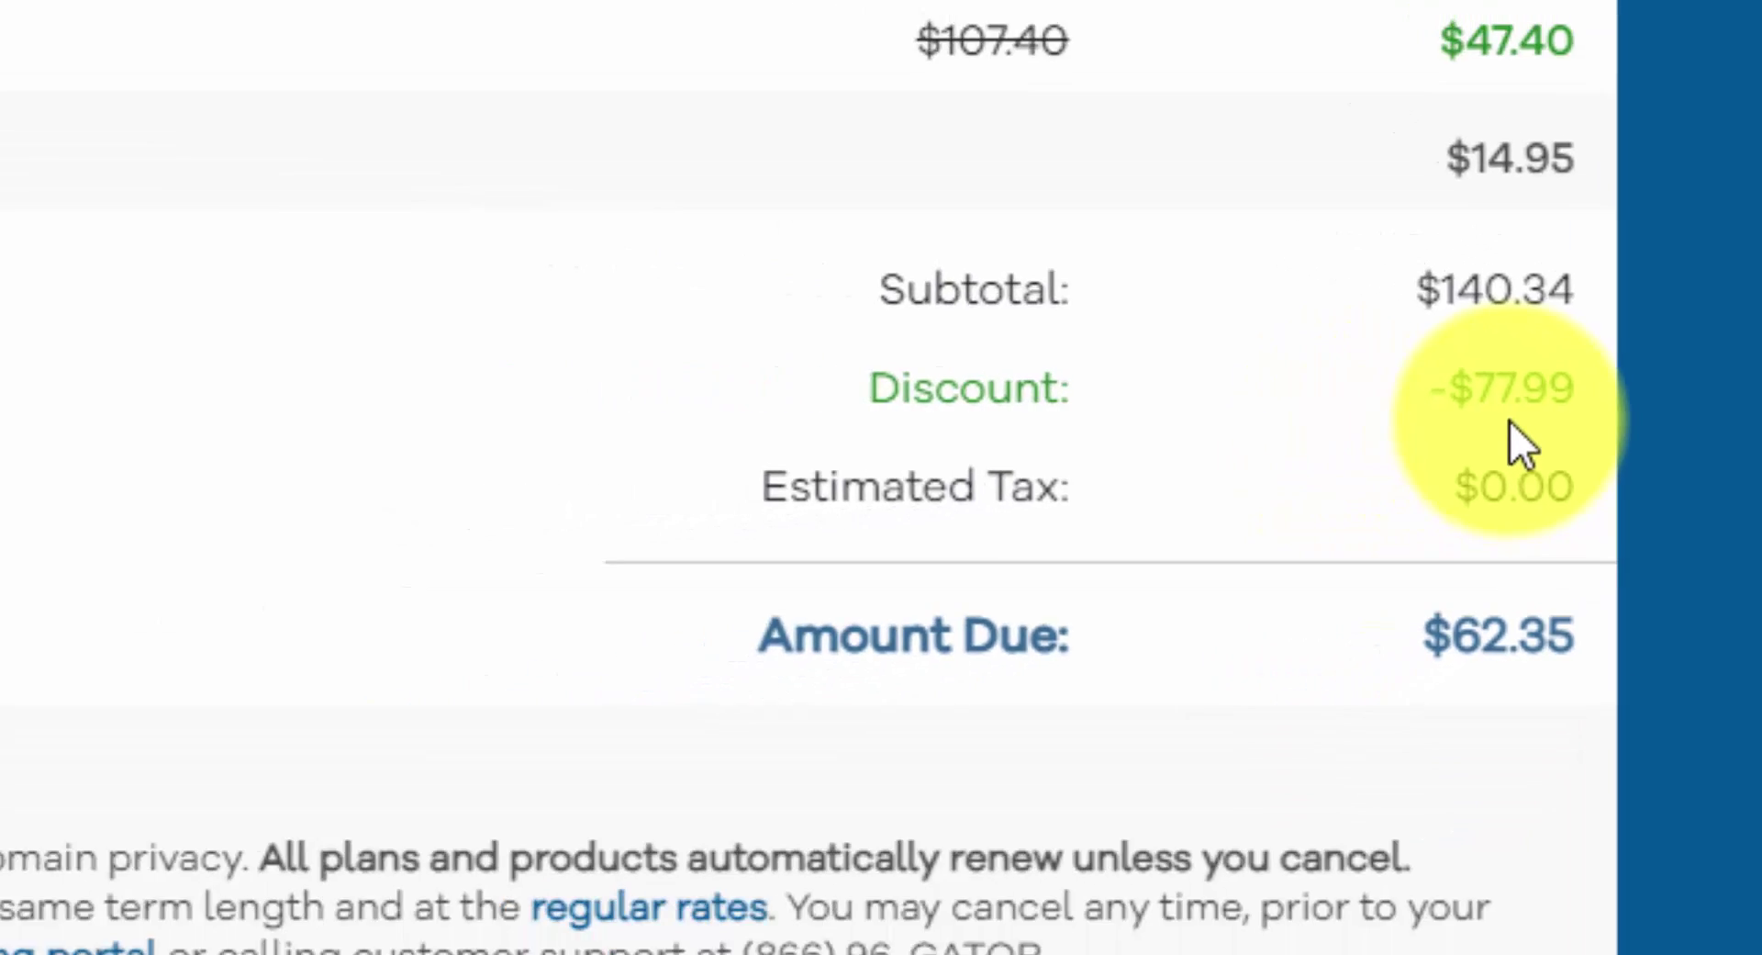
left_click(129, 566)
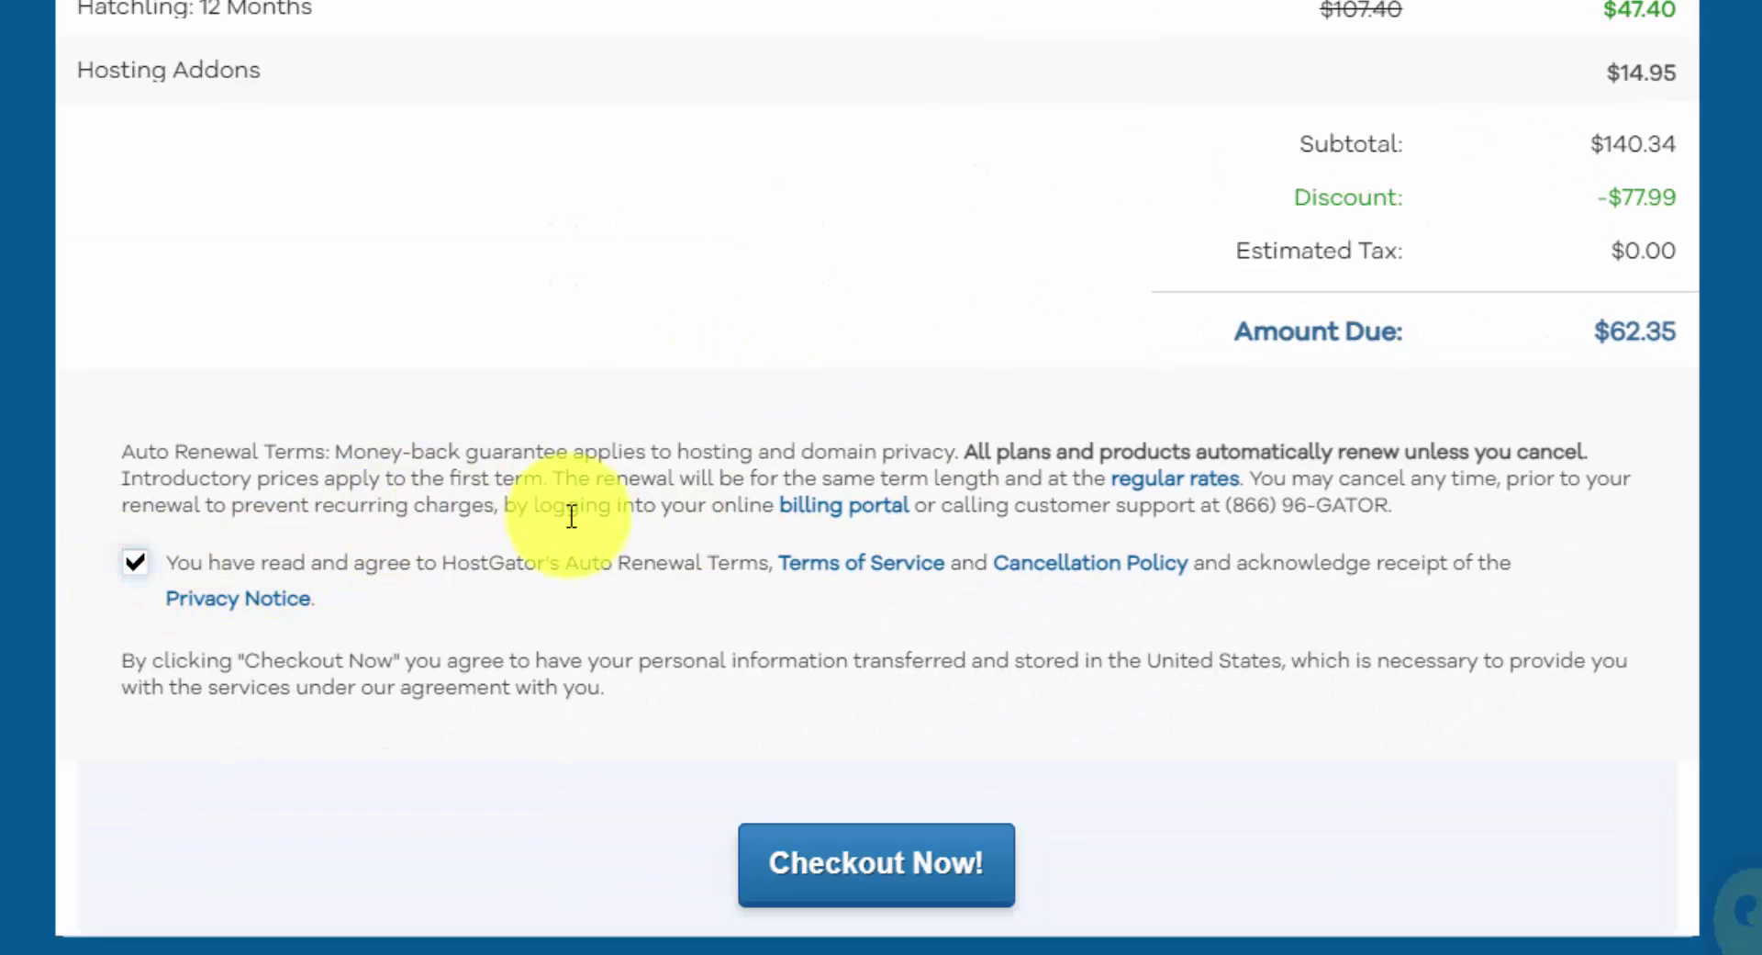
left_click(916, 870)
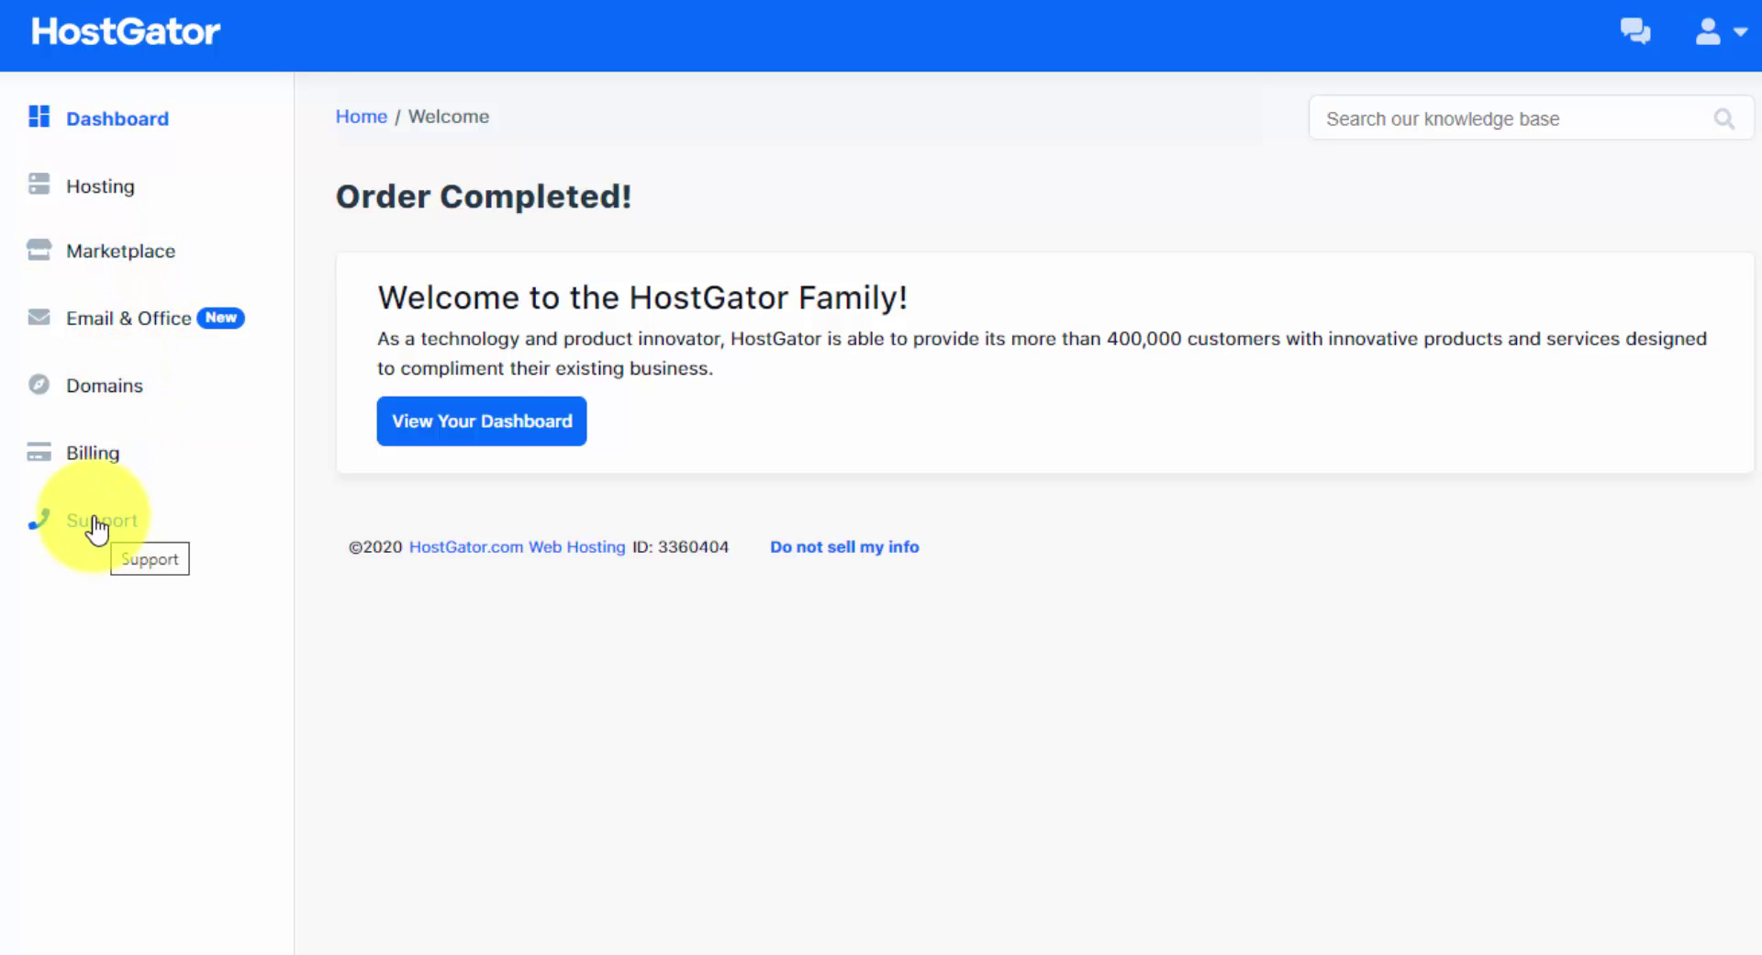
Go to the Dashboard listing the makeyourwebsite2021.com Hatchling package.
left_click(470, 437)
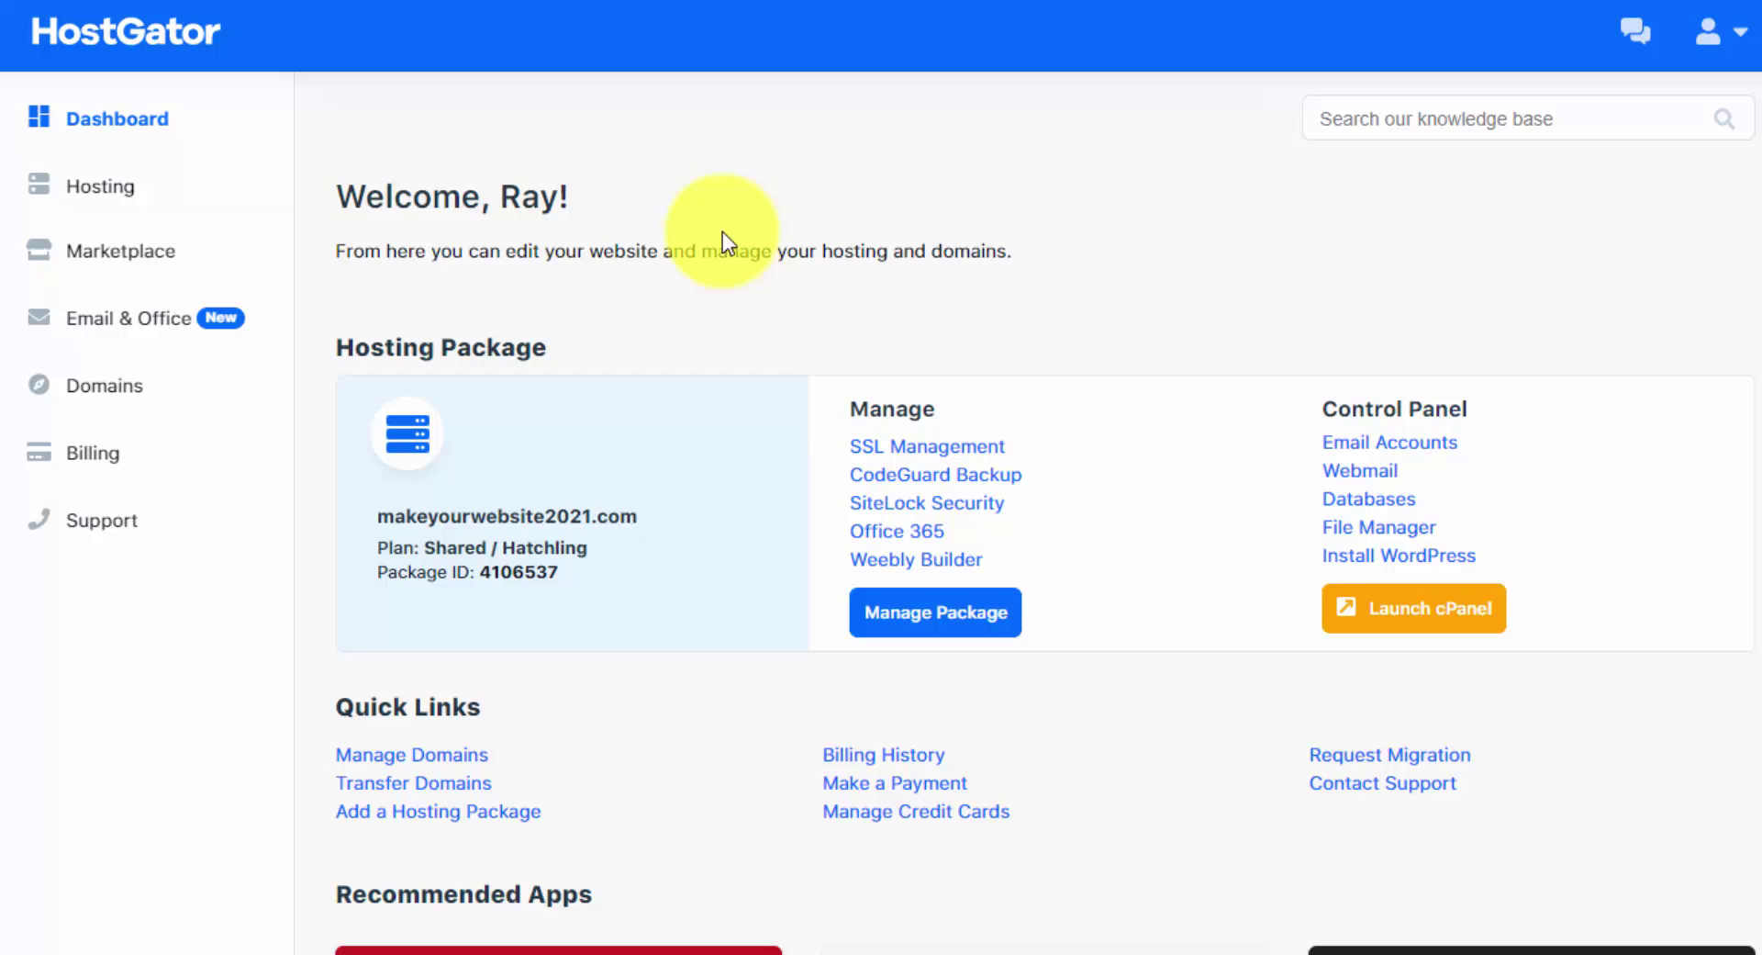
left_click(83, 394)
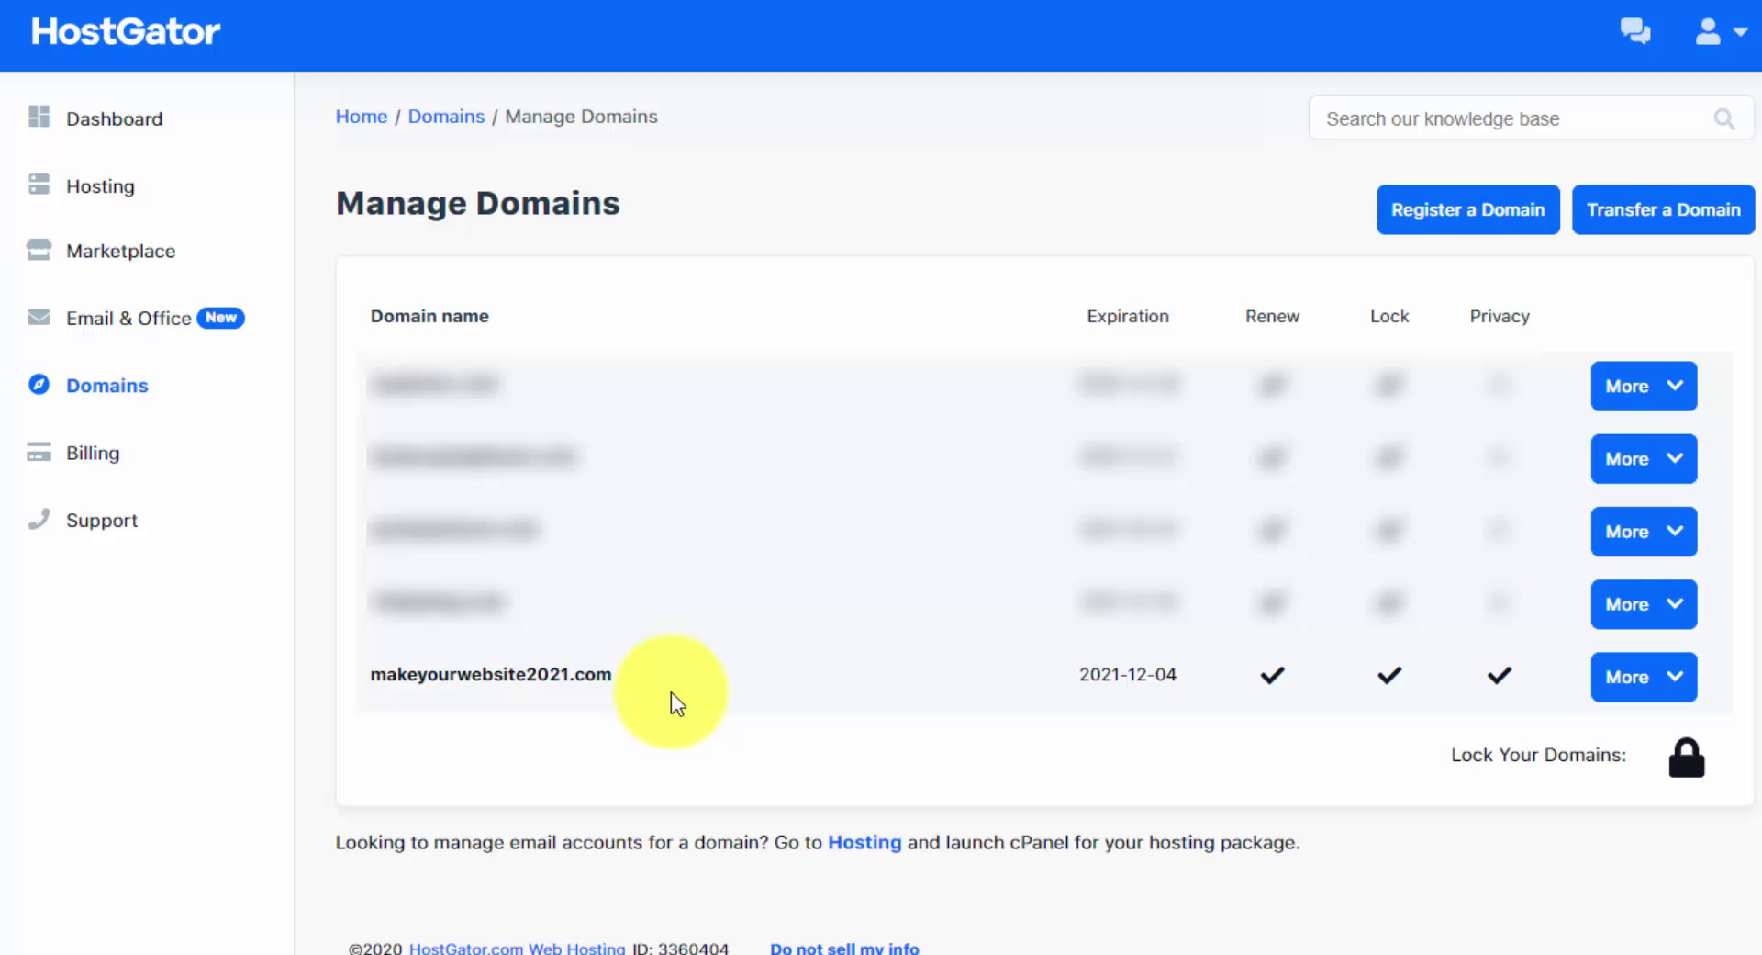
left_click(173, 108)
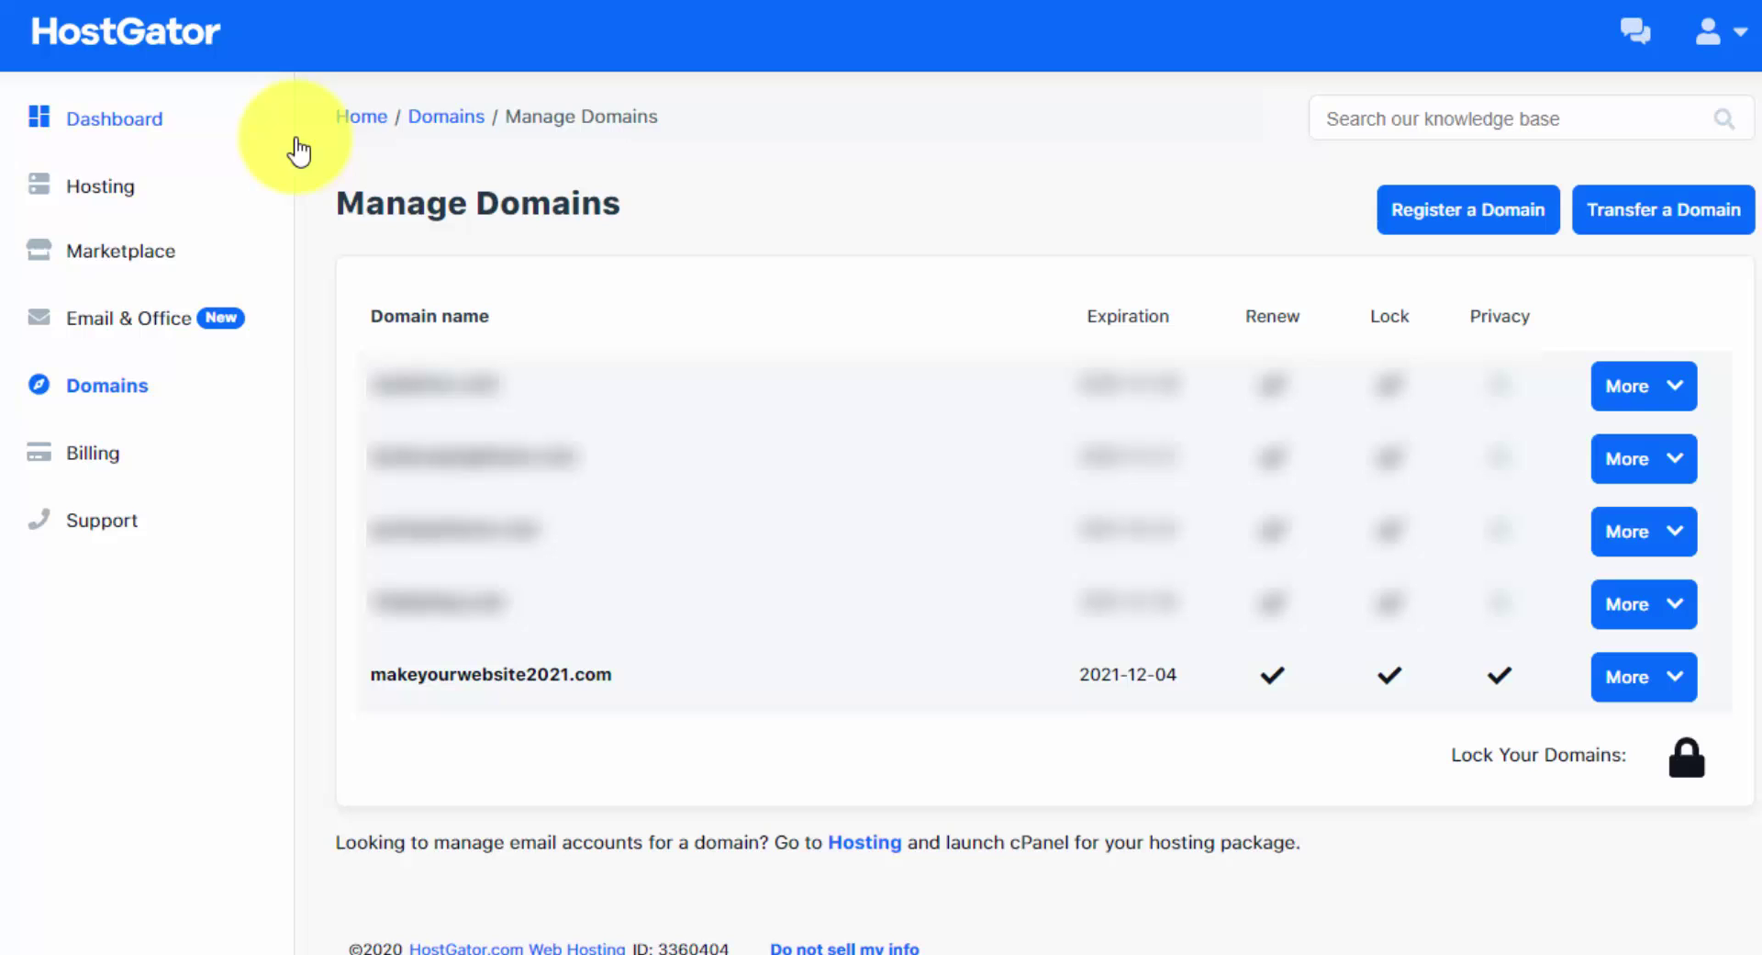
left_click(977, 450)
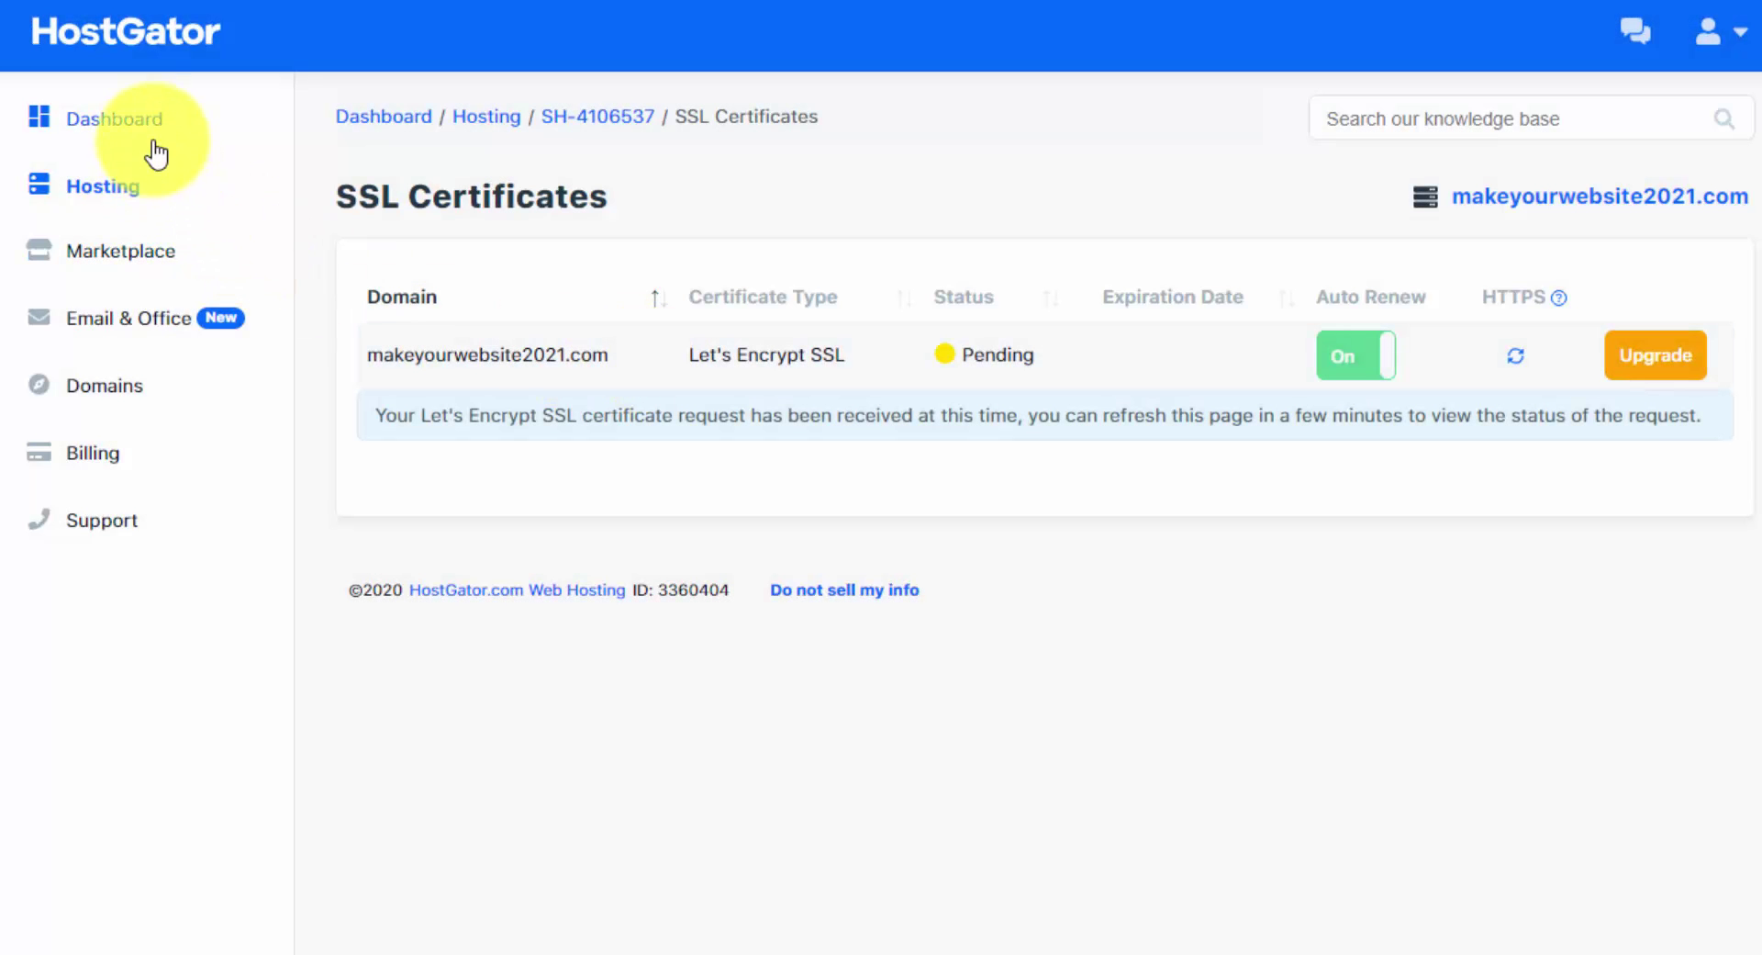
Check the pending Let's Encrypt certificate, then launch cPanel for the package.
left_click(145, 133)
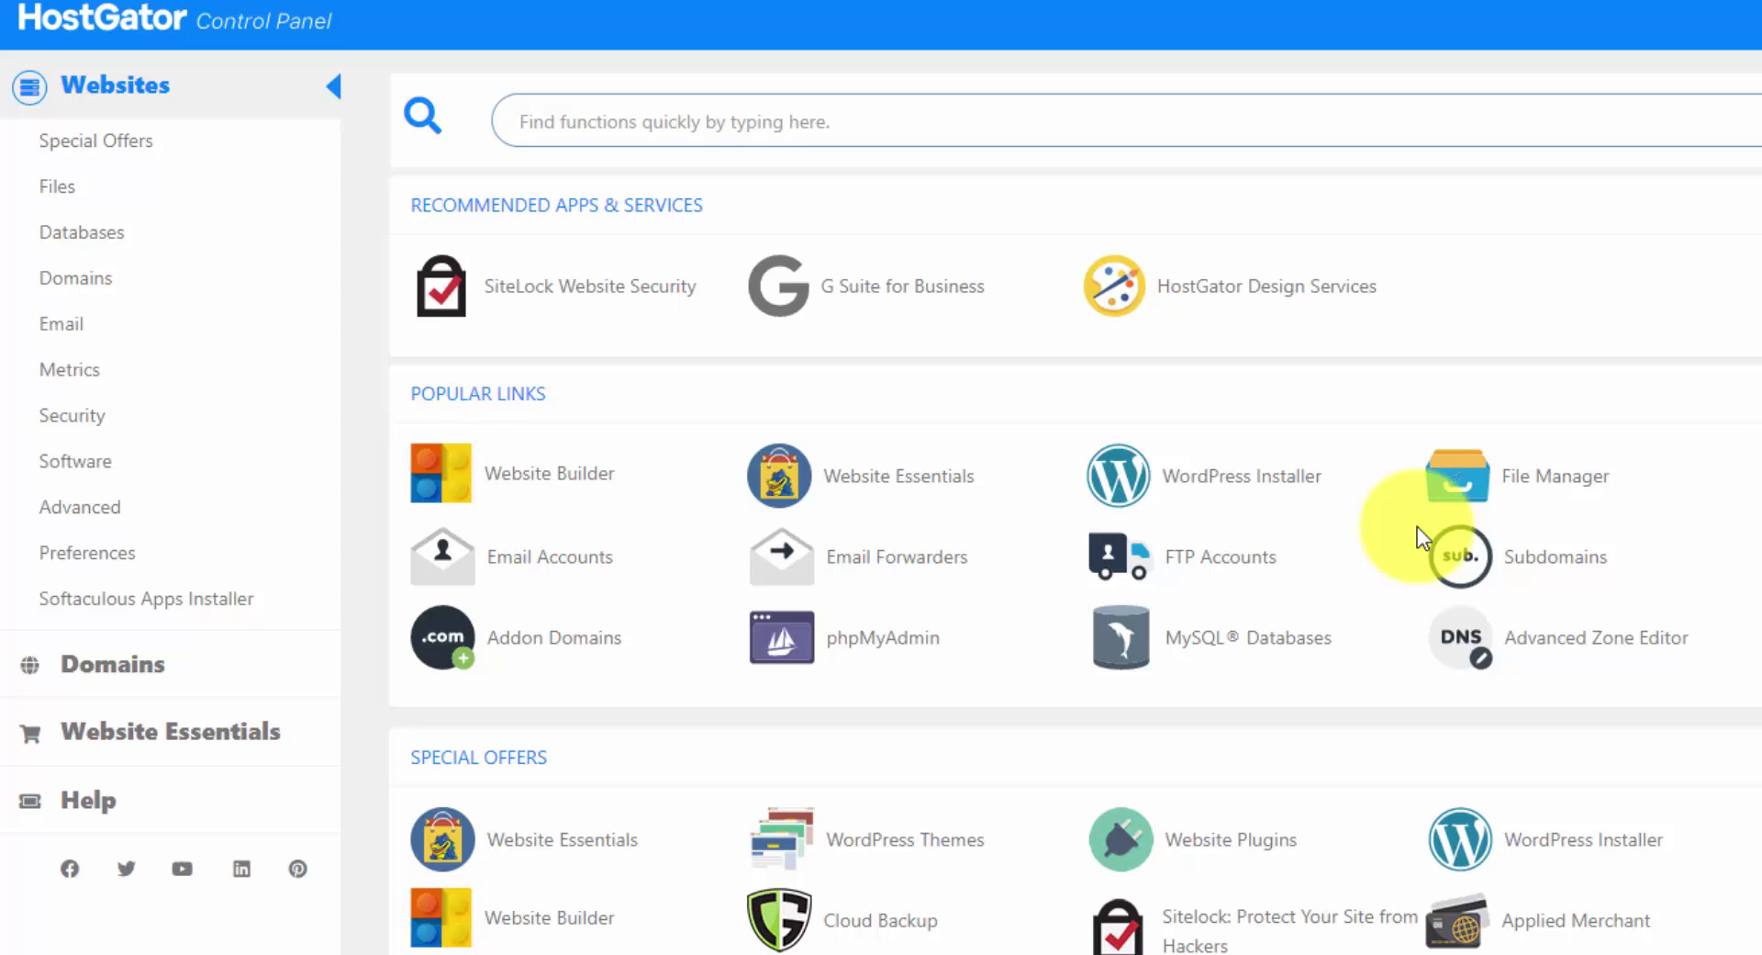
Open MultiPHP Manager and check the domain's current PHP version, eig-php54.
scroll(1414, 532, "down", 8)
scroll(1414, 533, "down", 6)
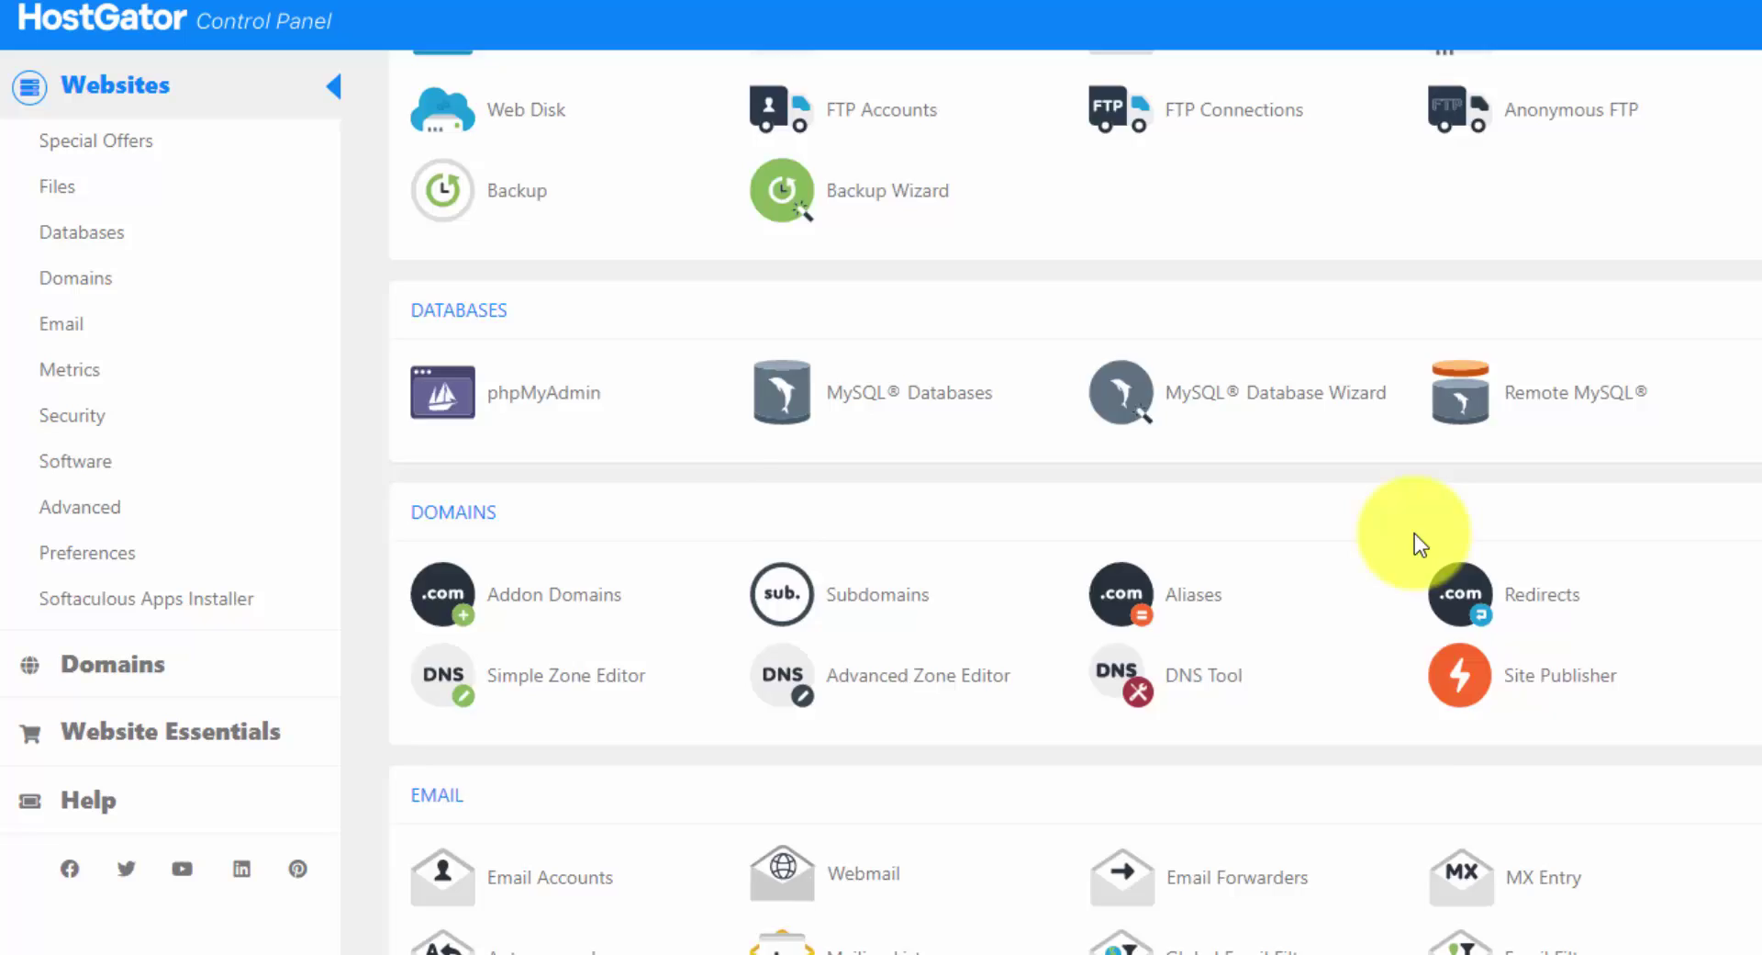
scroll(1404, 531, "down", 2)
scroll(1401, 531, "down", 4)
scroll(1402, 542, "down", 5)
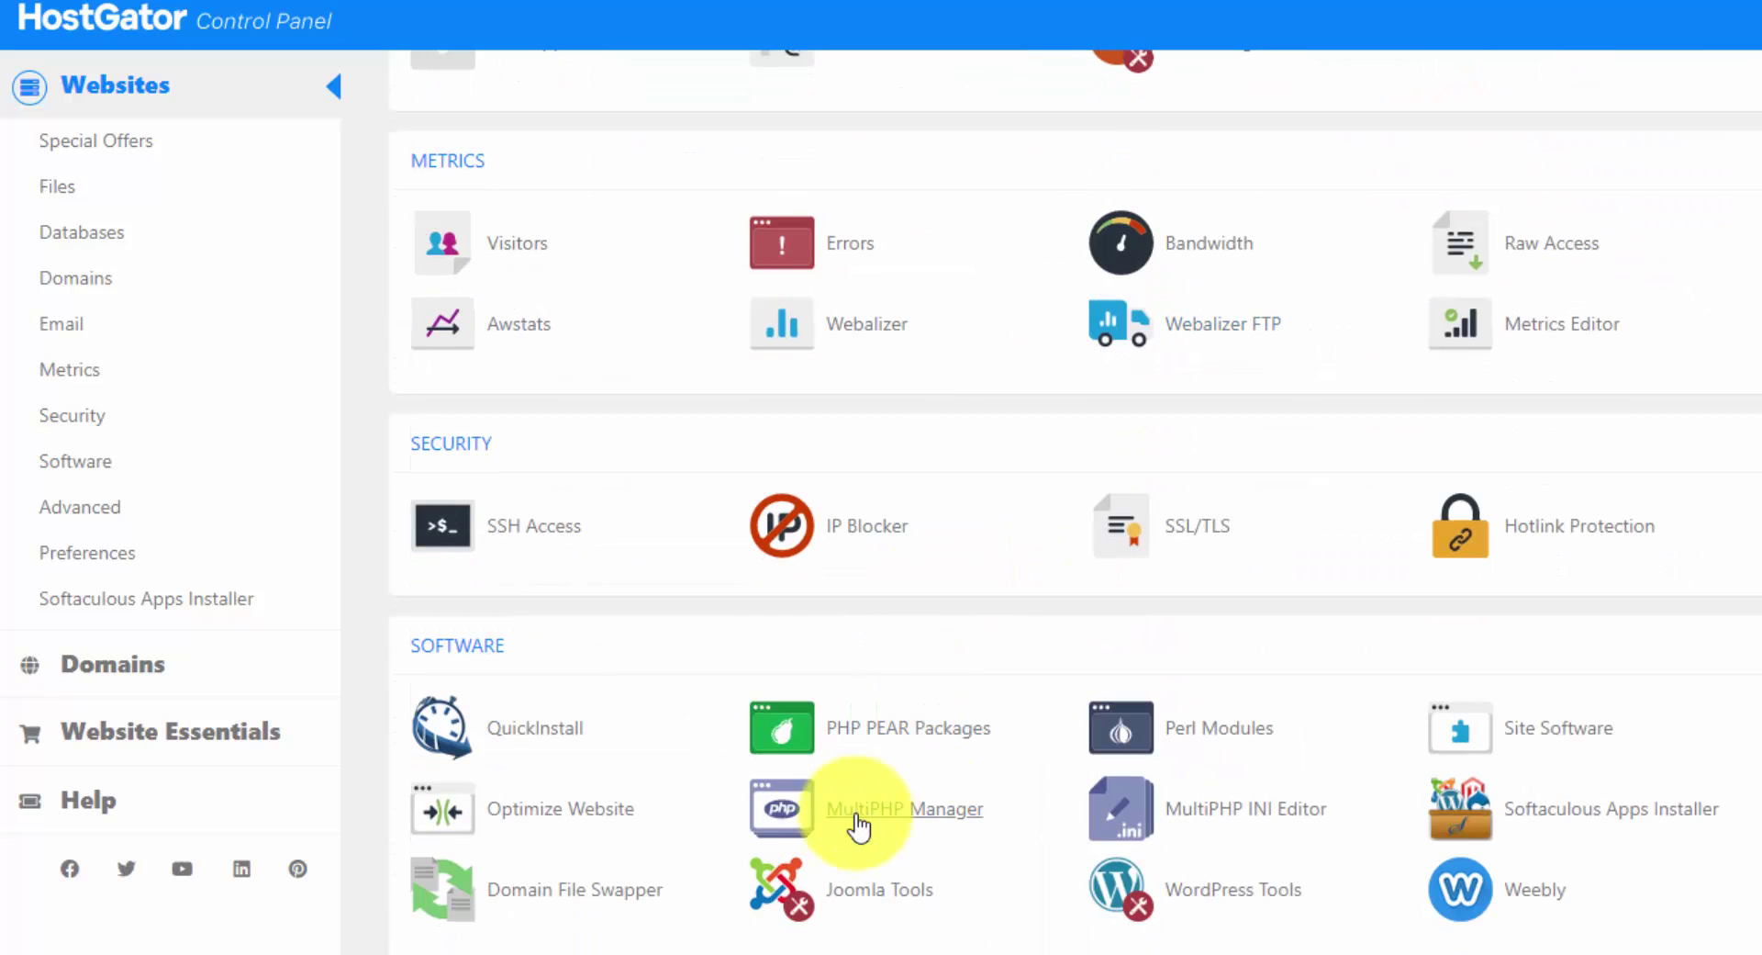
left_click(926, 809)
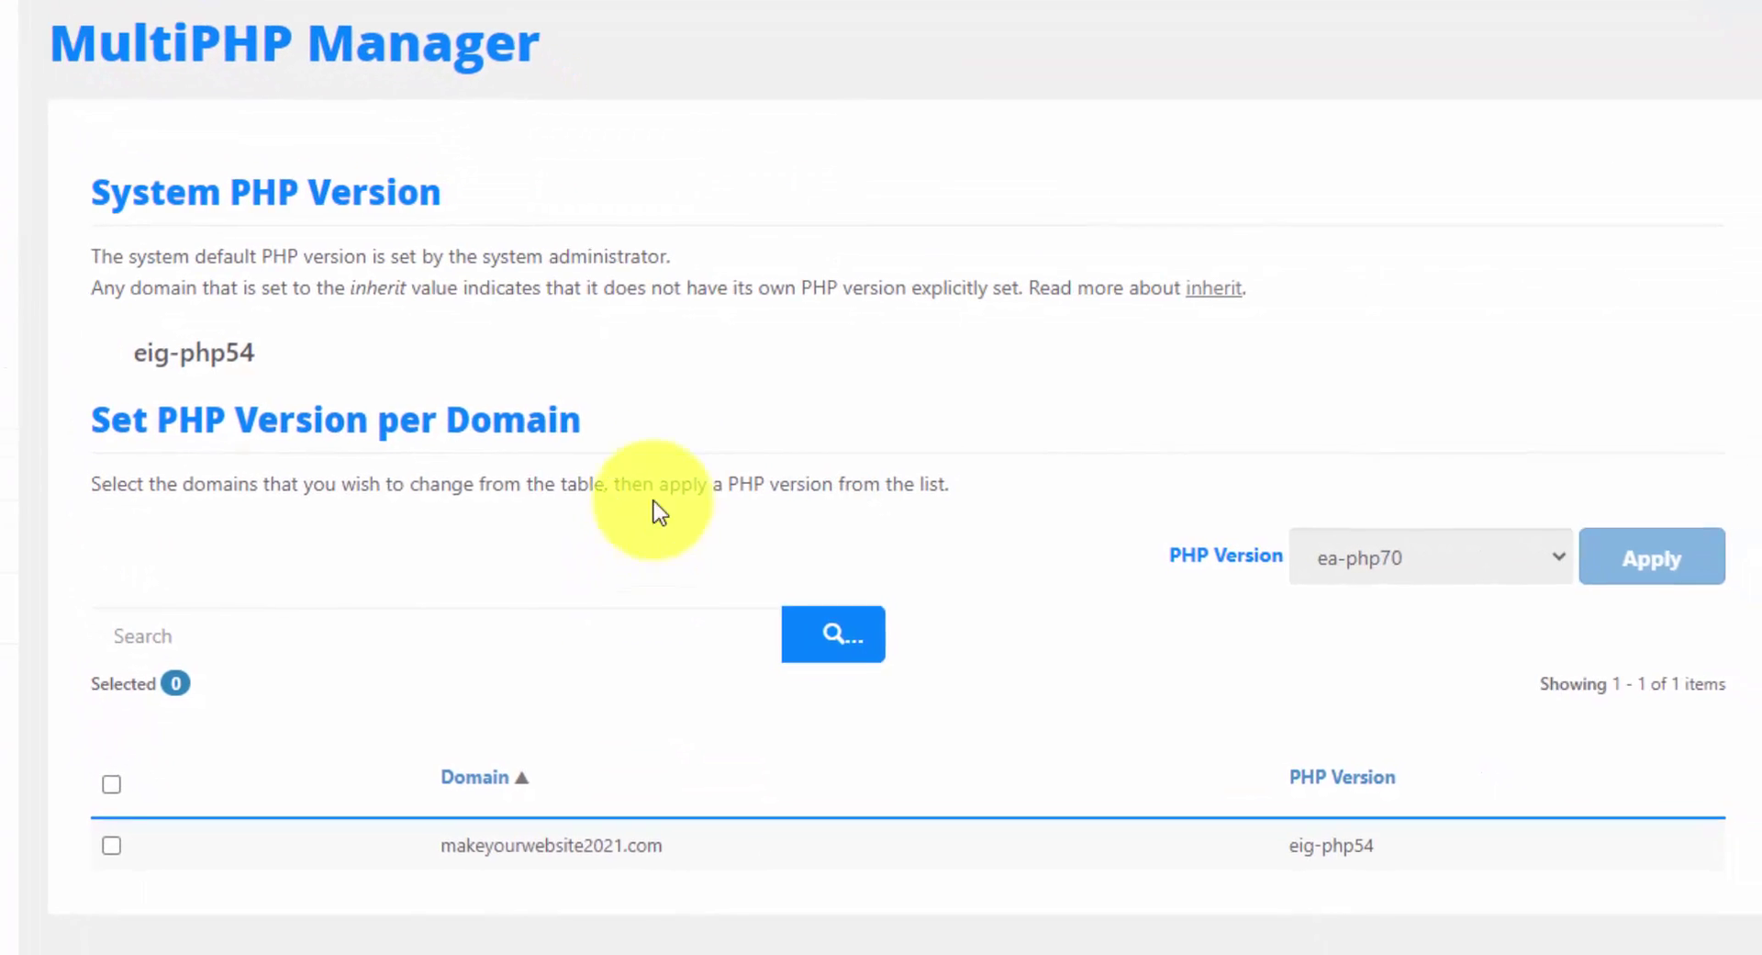
left_click_drag(243, 342, 173, 342)
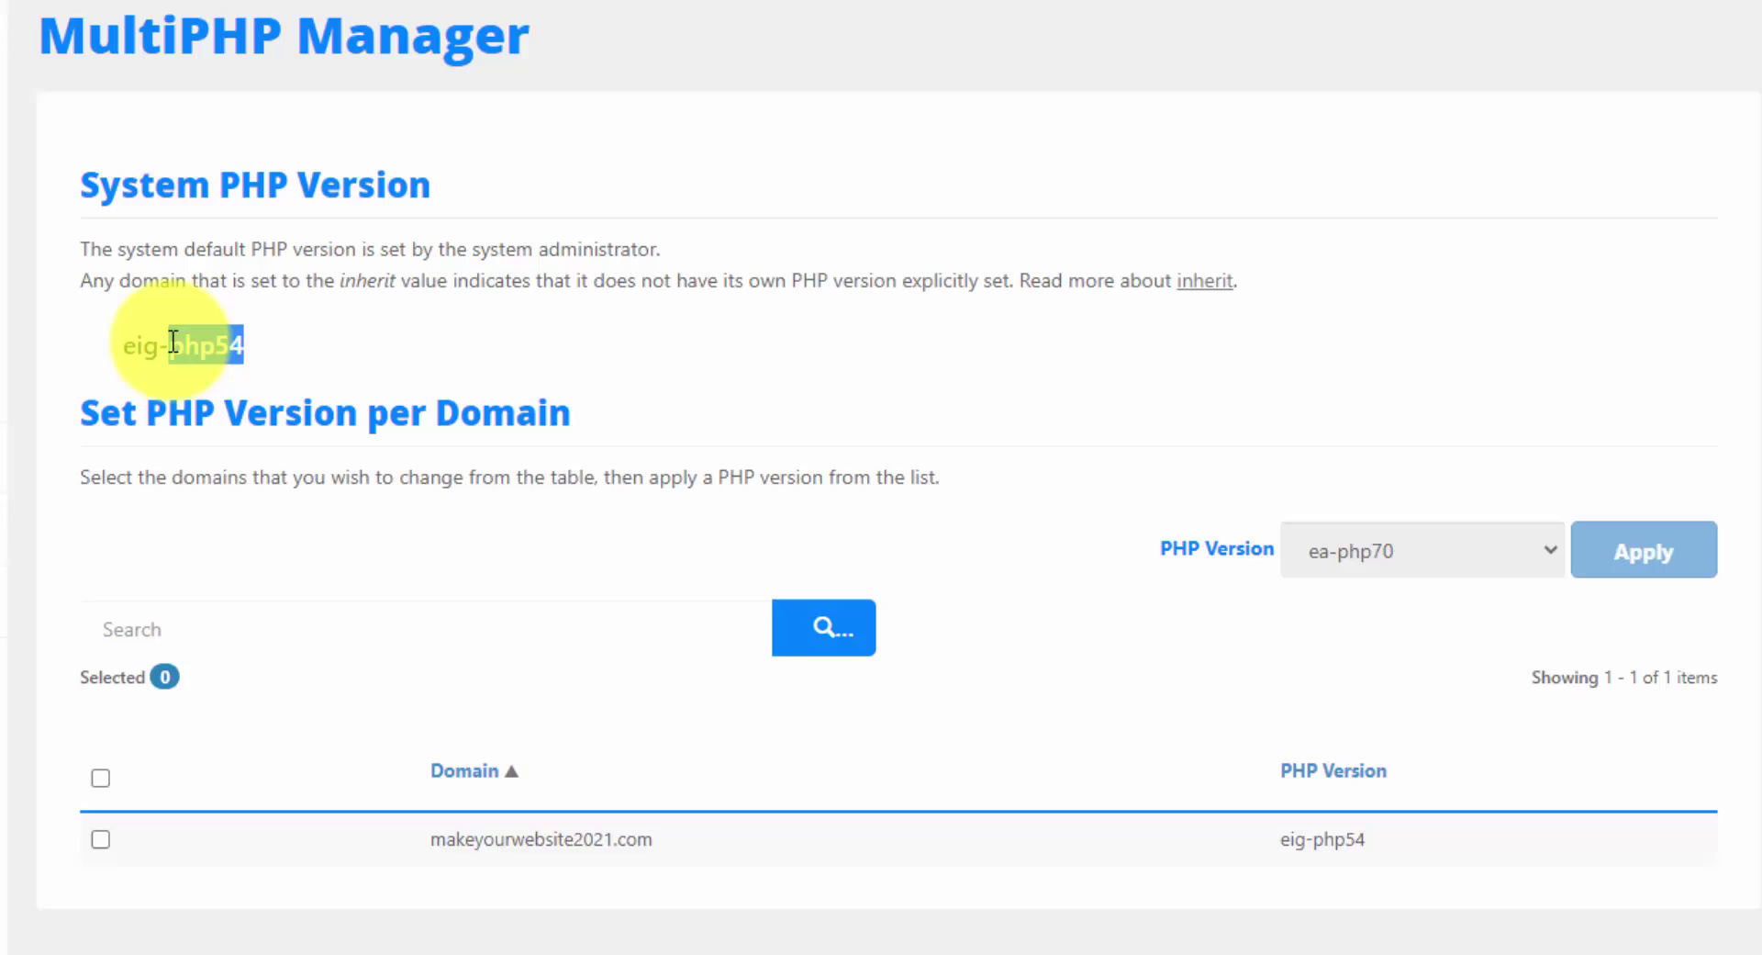
left_click(167, 341)
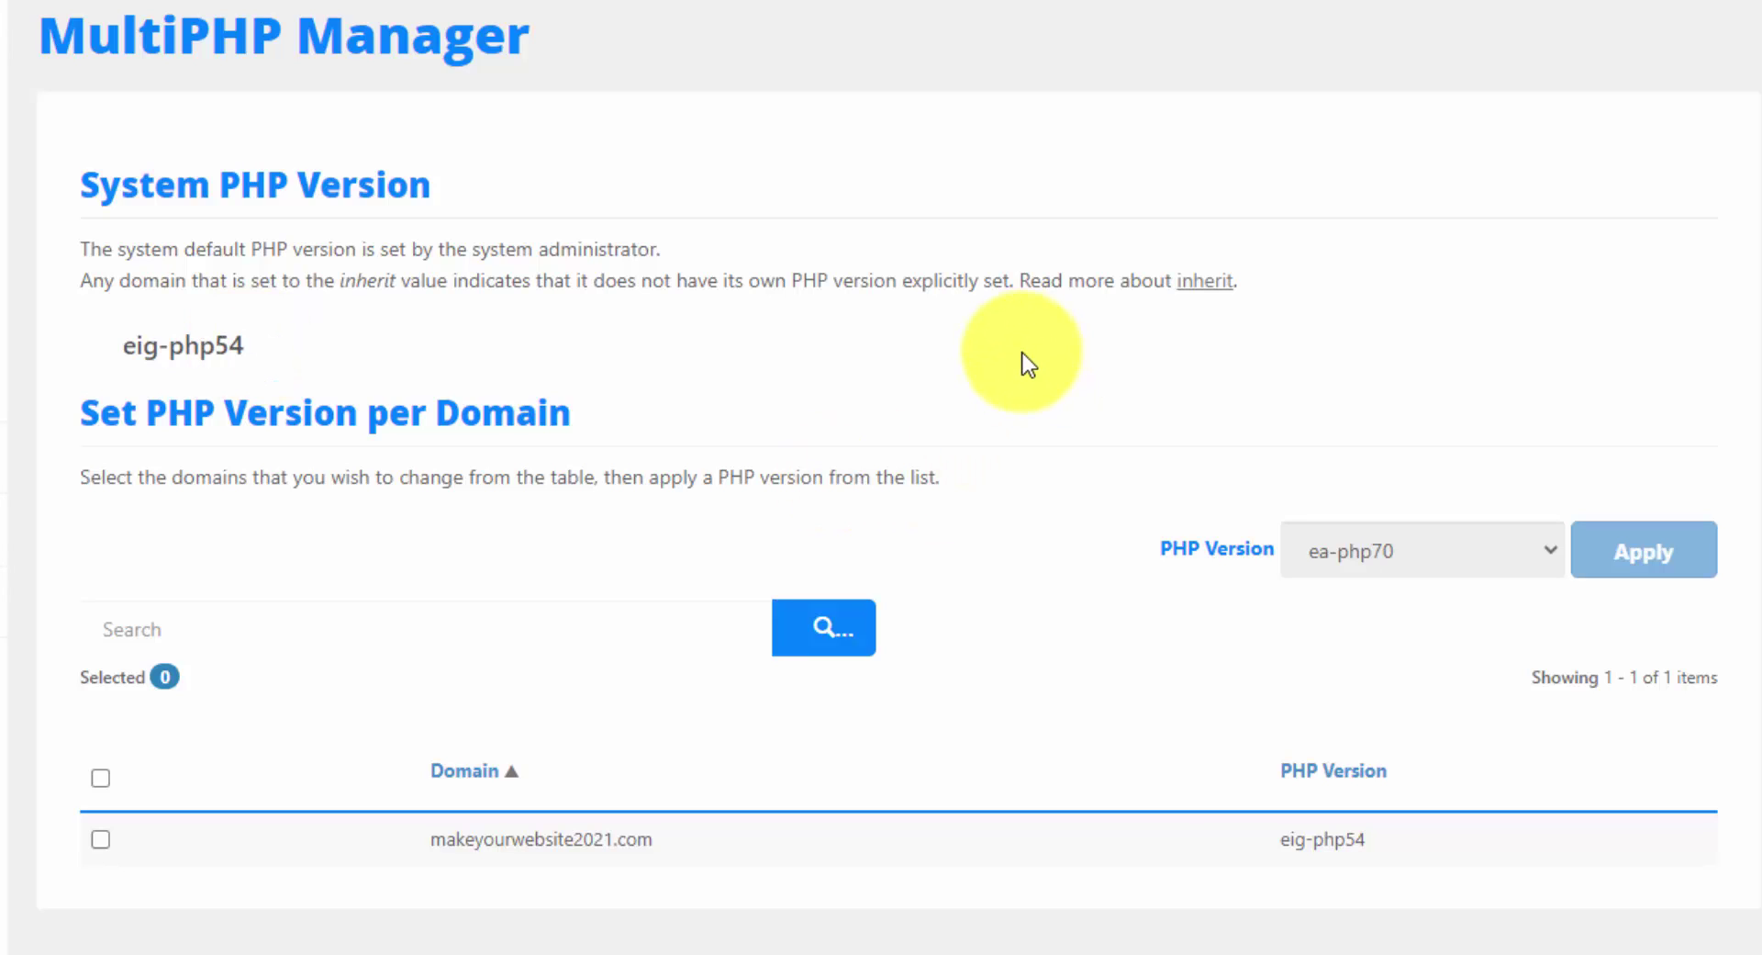
left_click_drag(1274, 840, 1380, 842)
left_click(1379, 842)
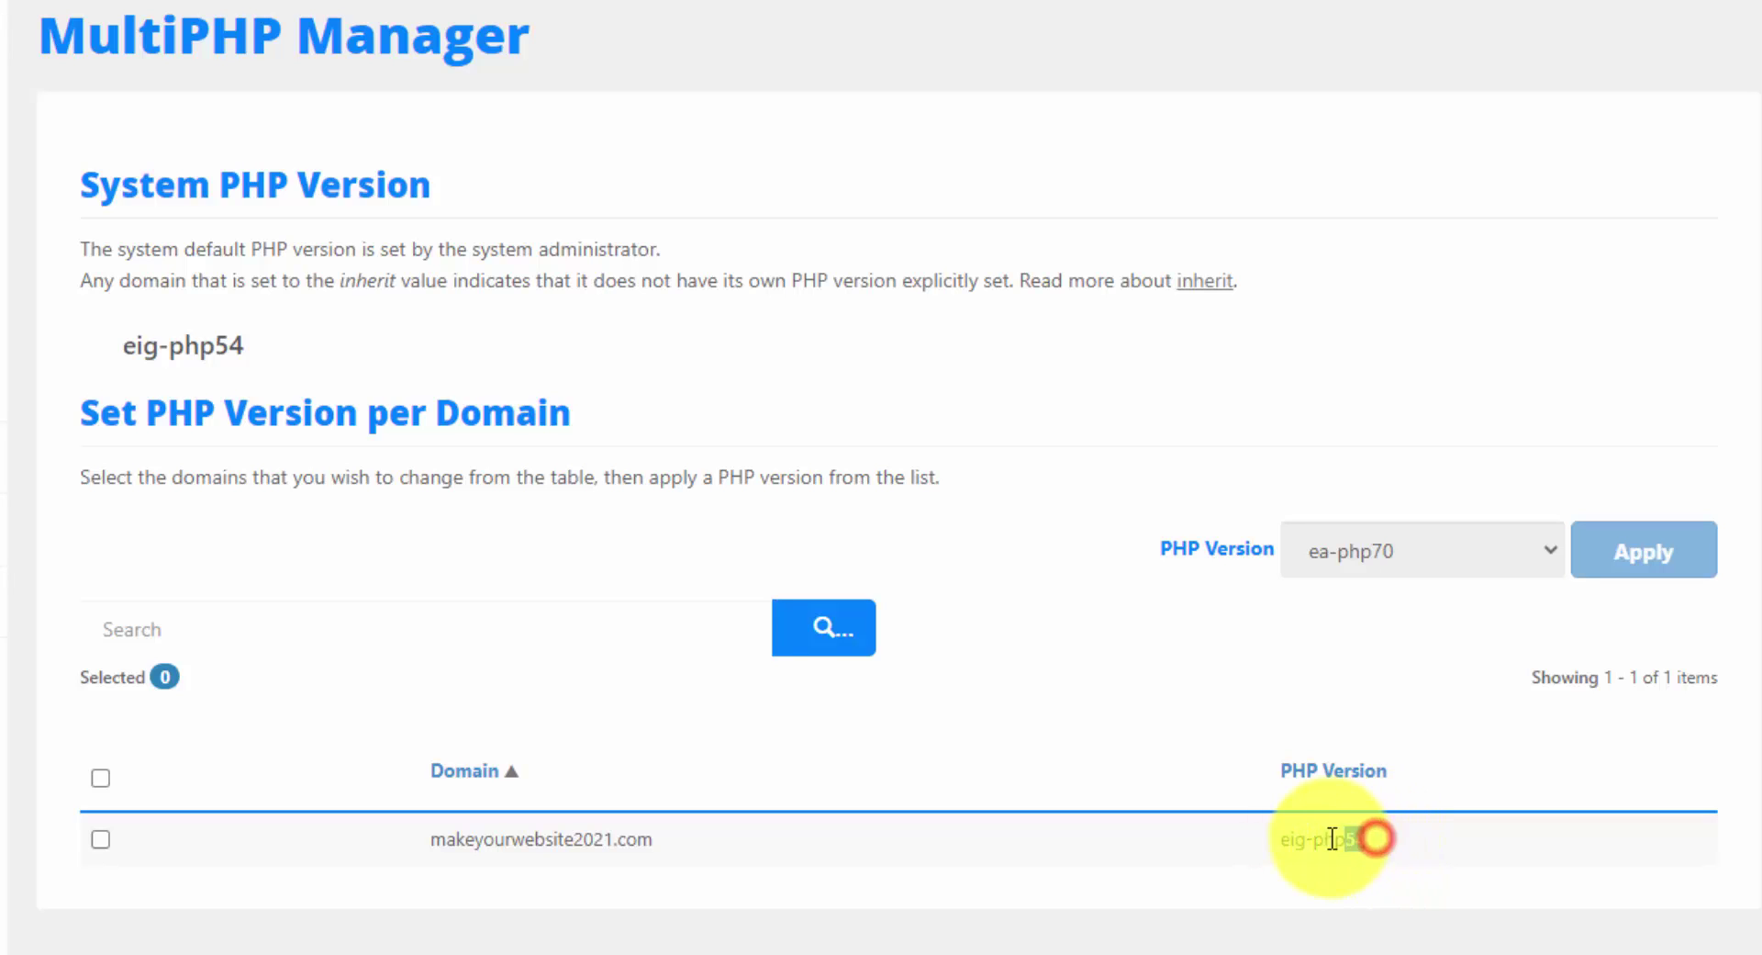
left_click_drag(1377, 839, 1253, 838)
left_click(1267, 839)
Switch makeyourwebsite2021.com to PHP ea-php74 and confirm the change.
left_click(101, 839)
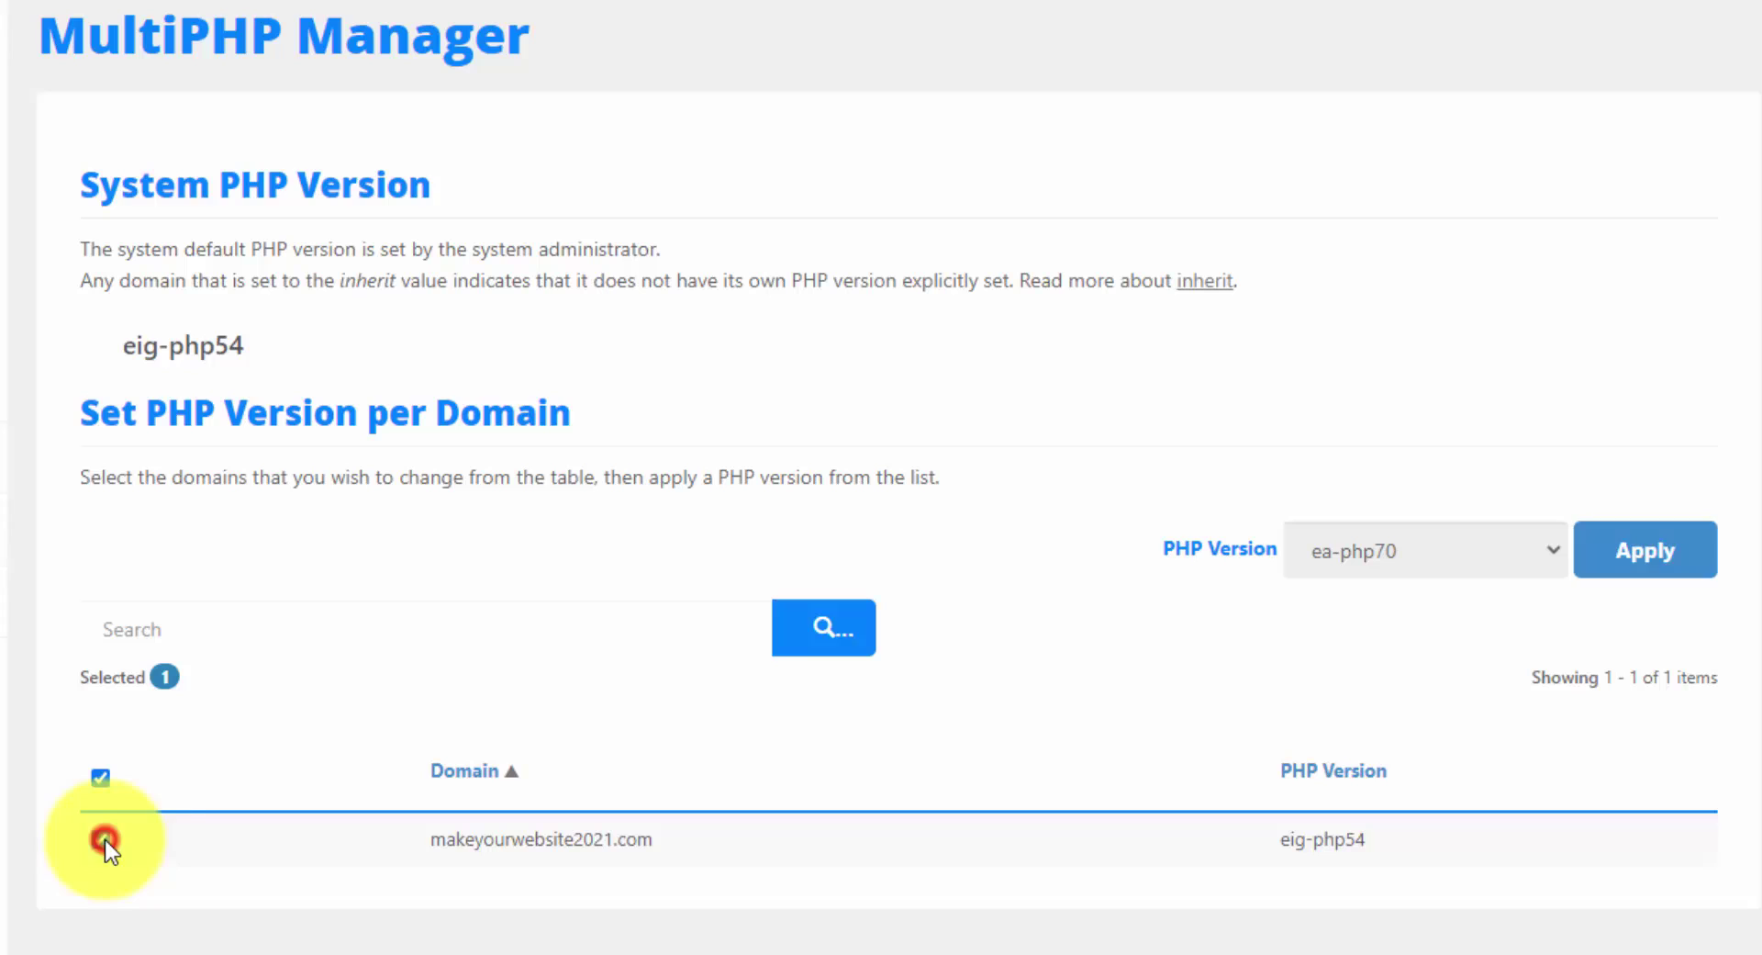
left_click(1451, 548)
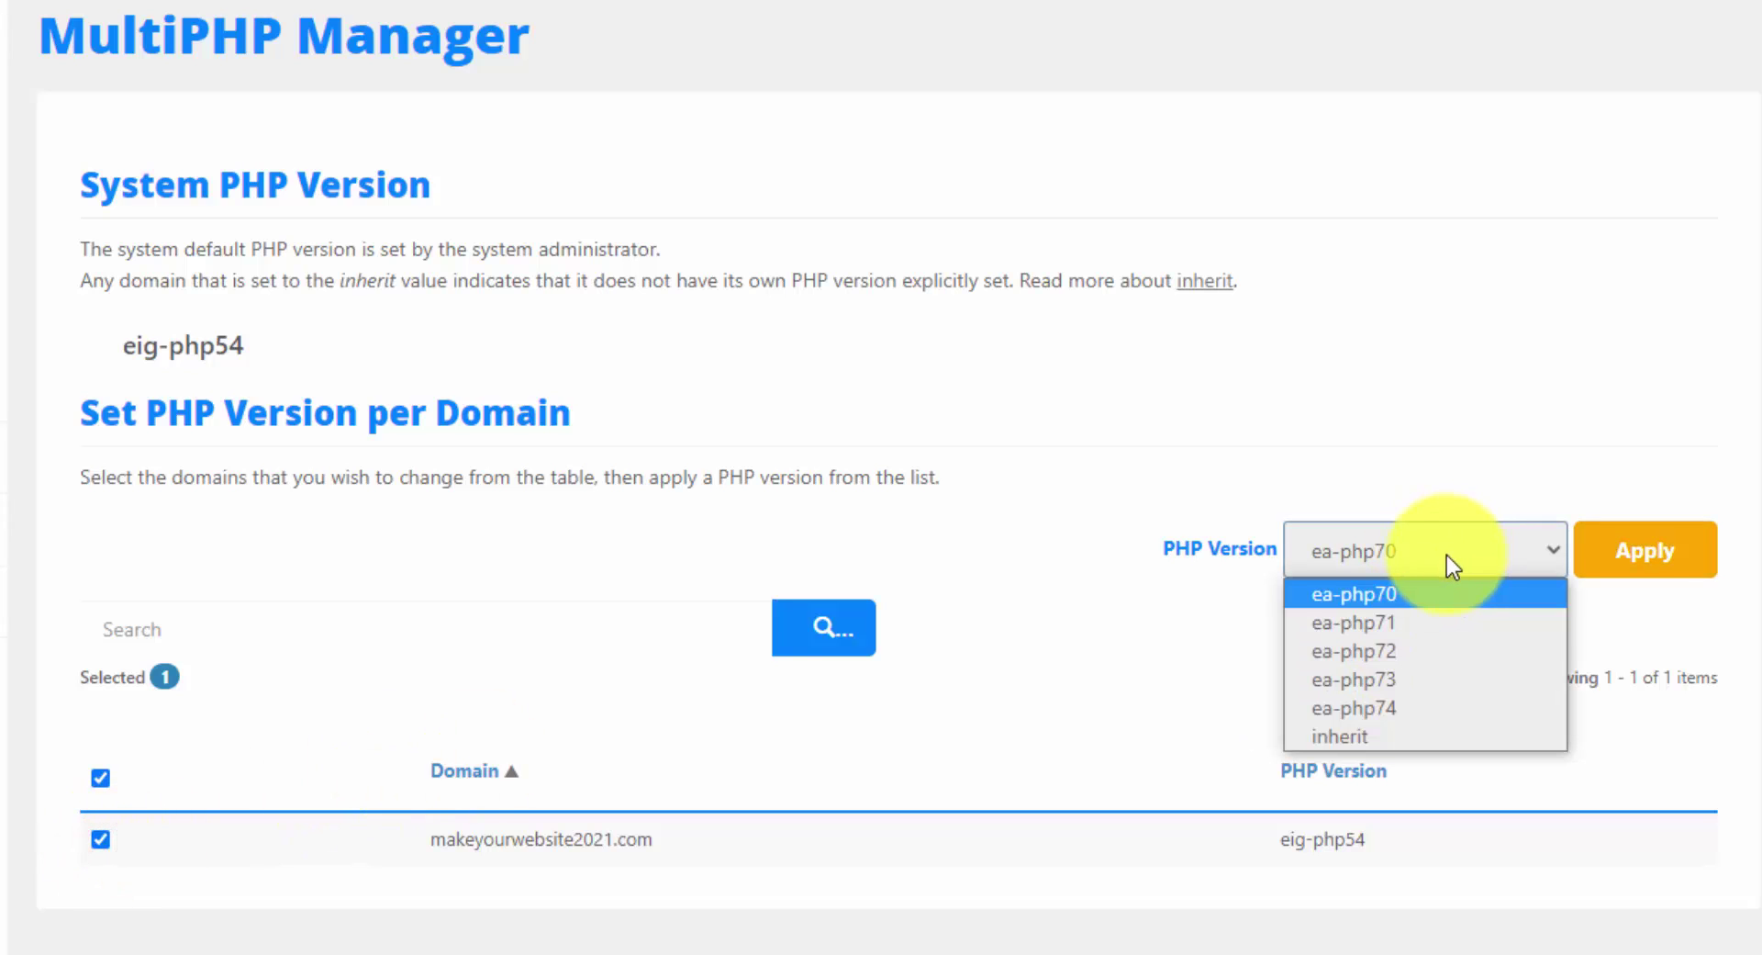
left_click(1400, 708)
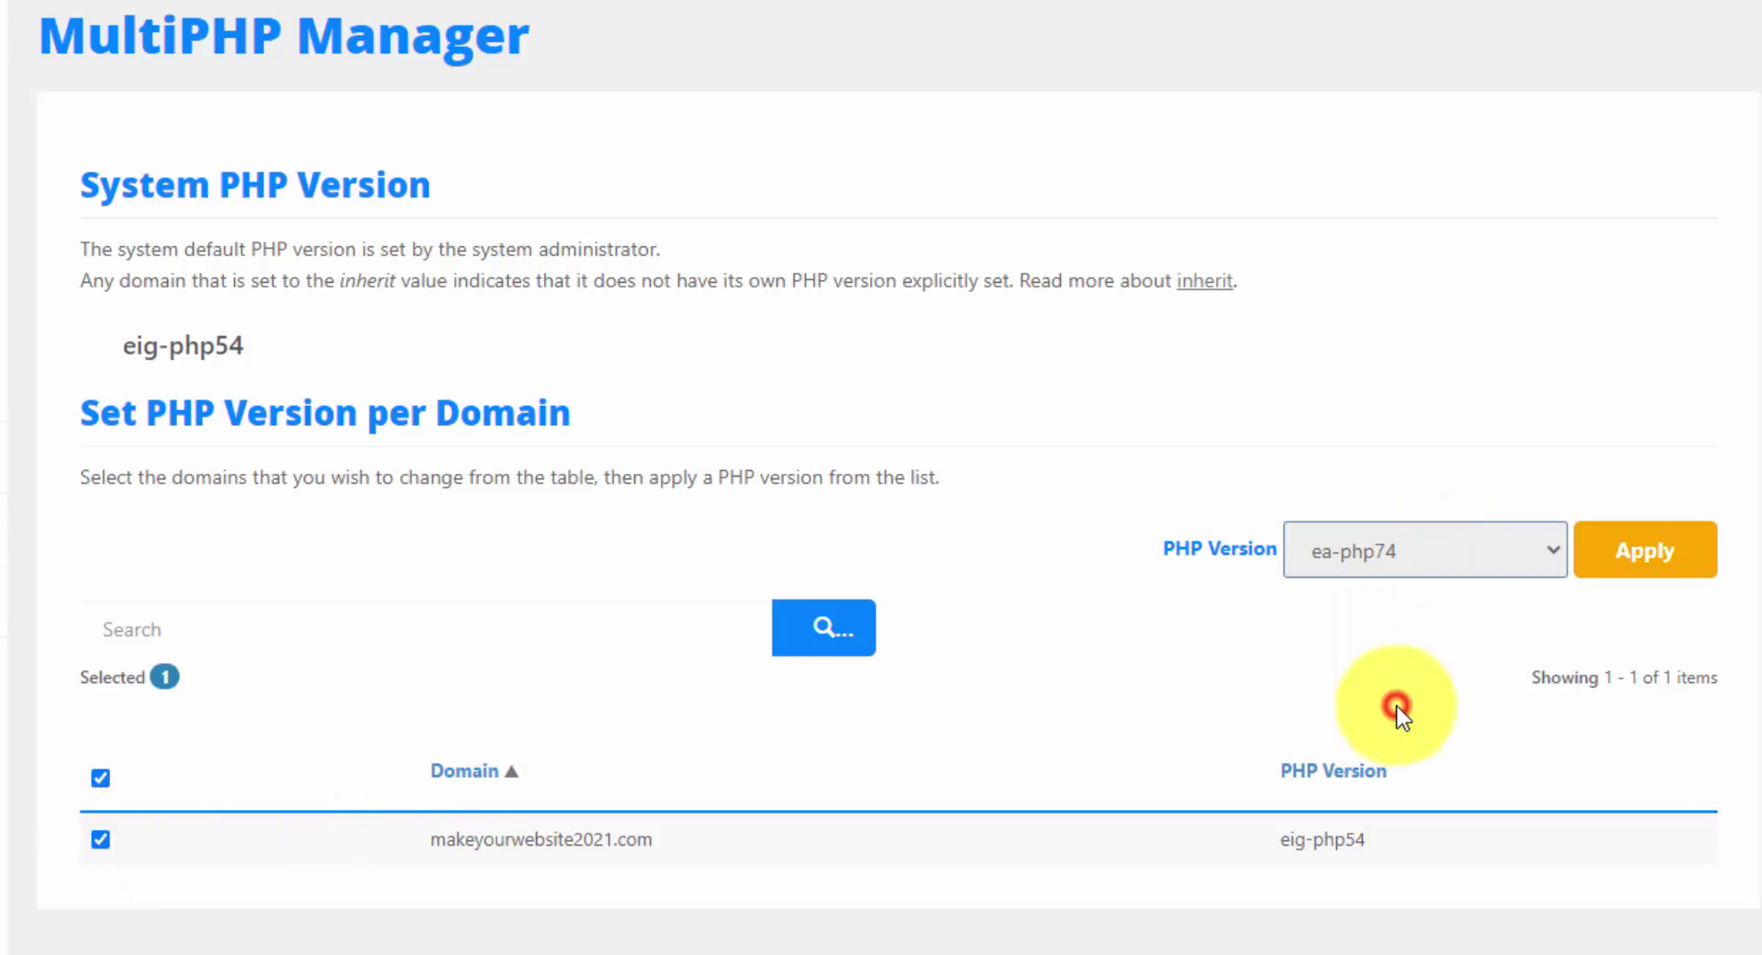
left_click(1643, 553)
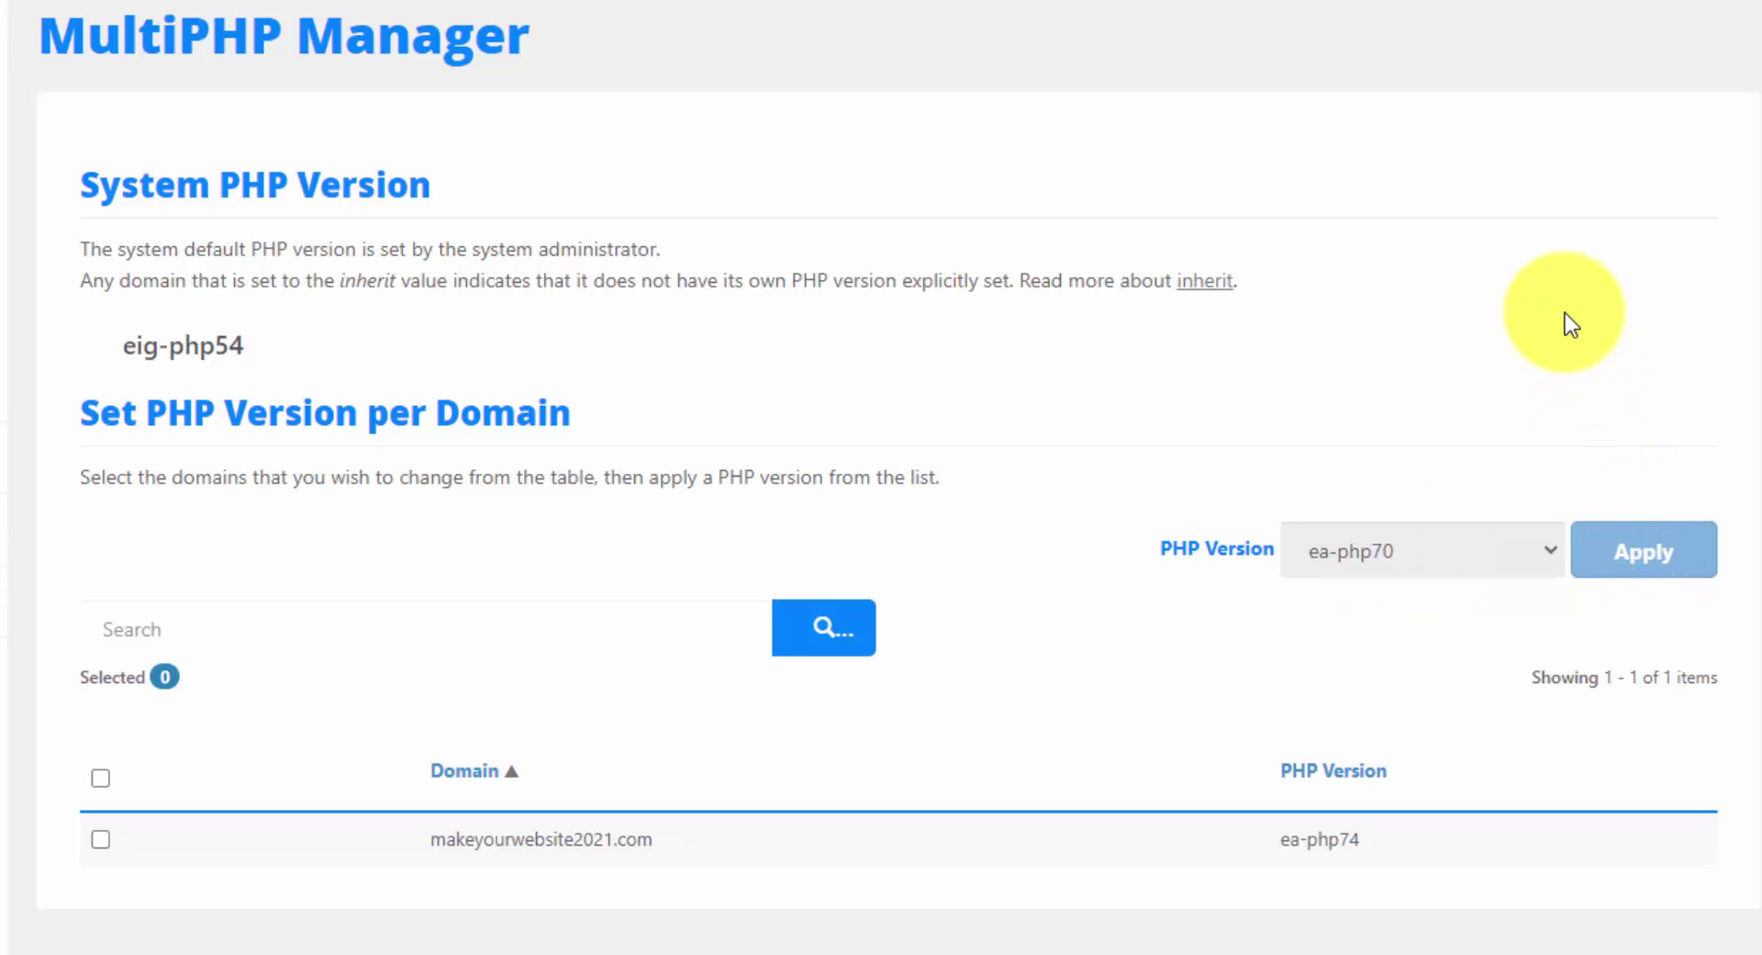
triple_click(1306, 835)
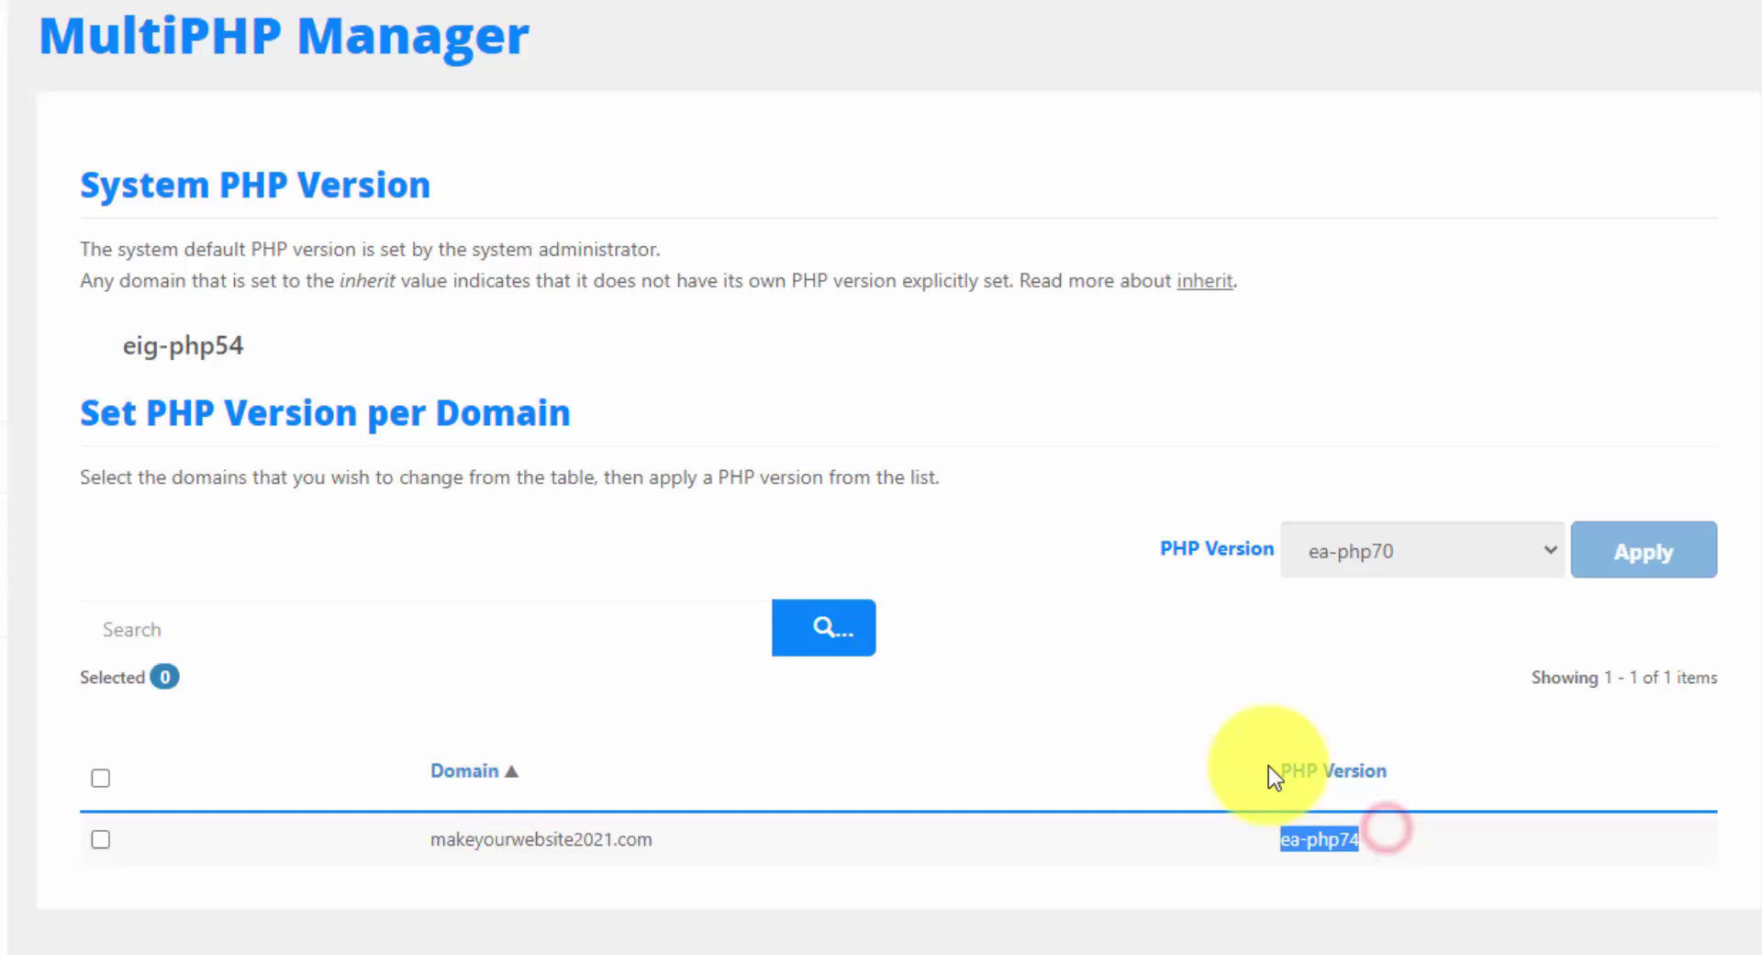
left_click(1265, 708)
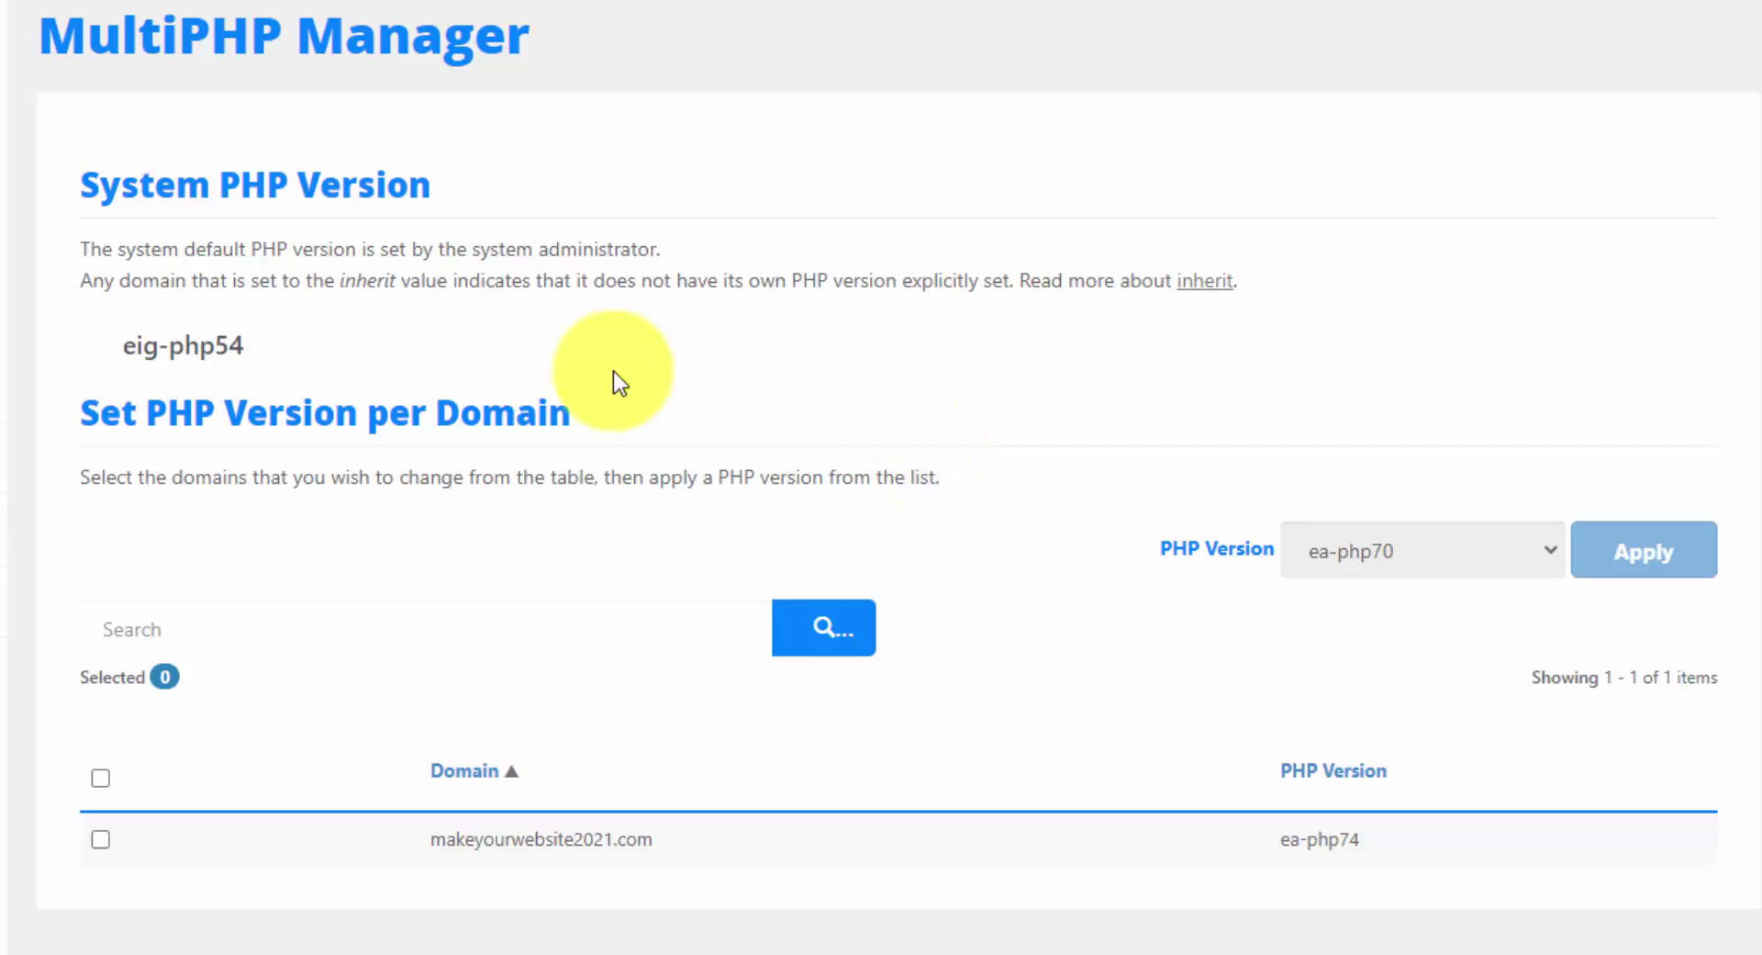
left_click(273, 344)
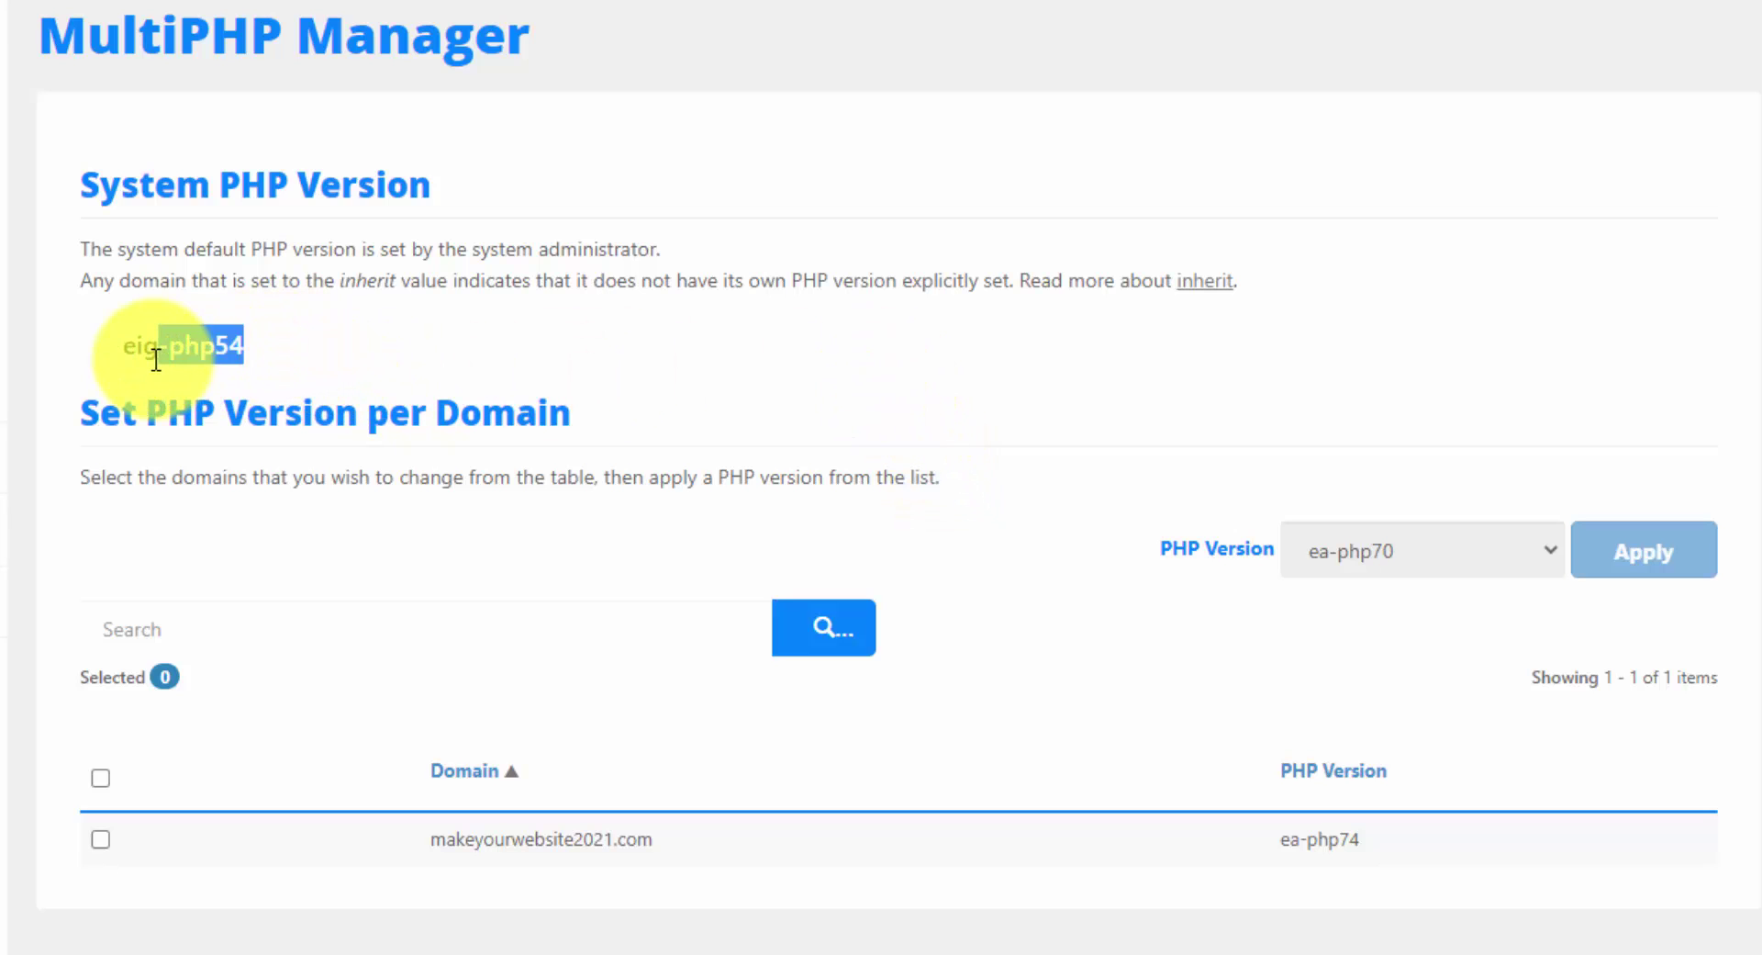
left_click_drag(274, 344, 99, 346)
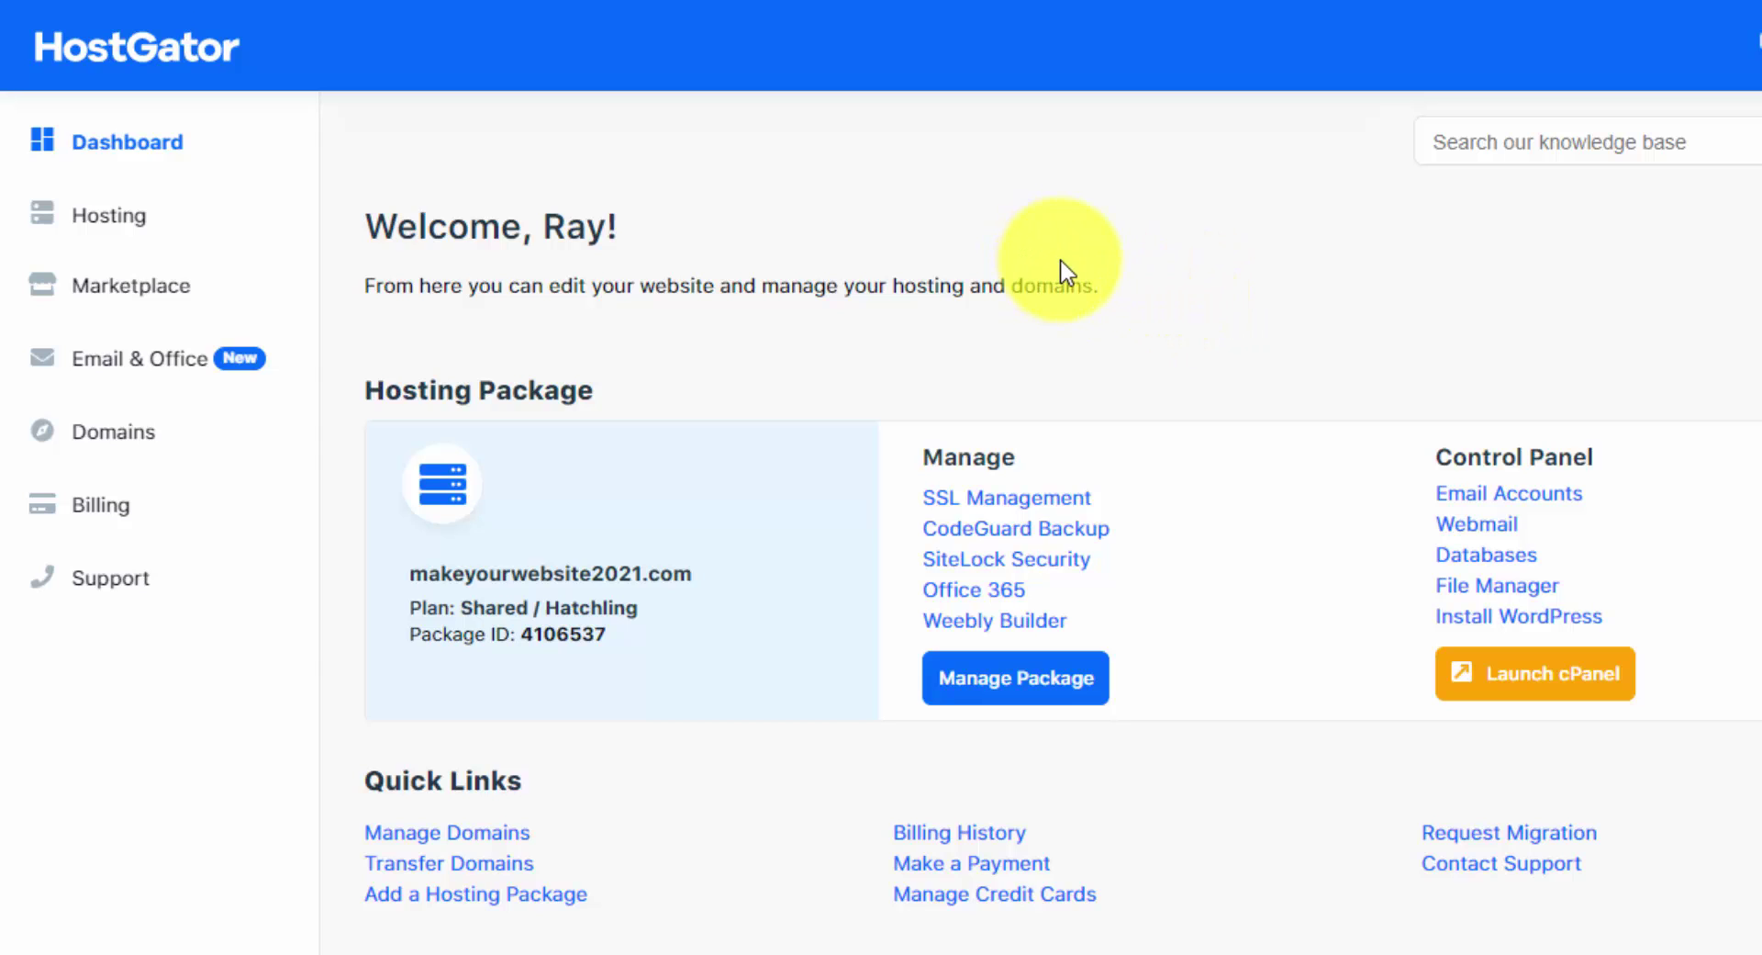
Start a Softaculous WordPress install, keeping version 5.5.3.
left_click(1478, 624)
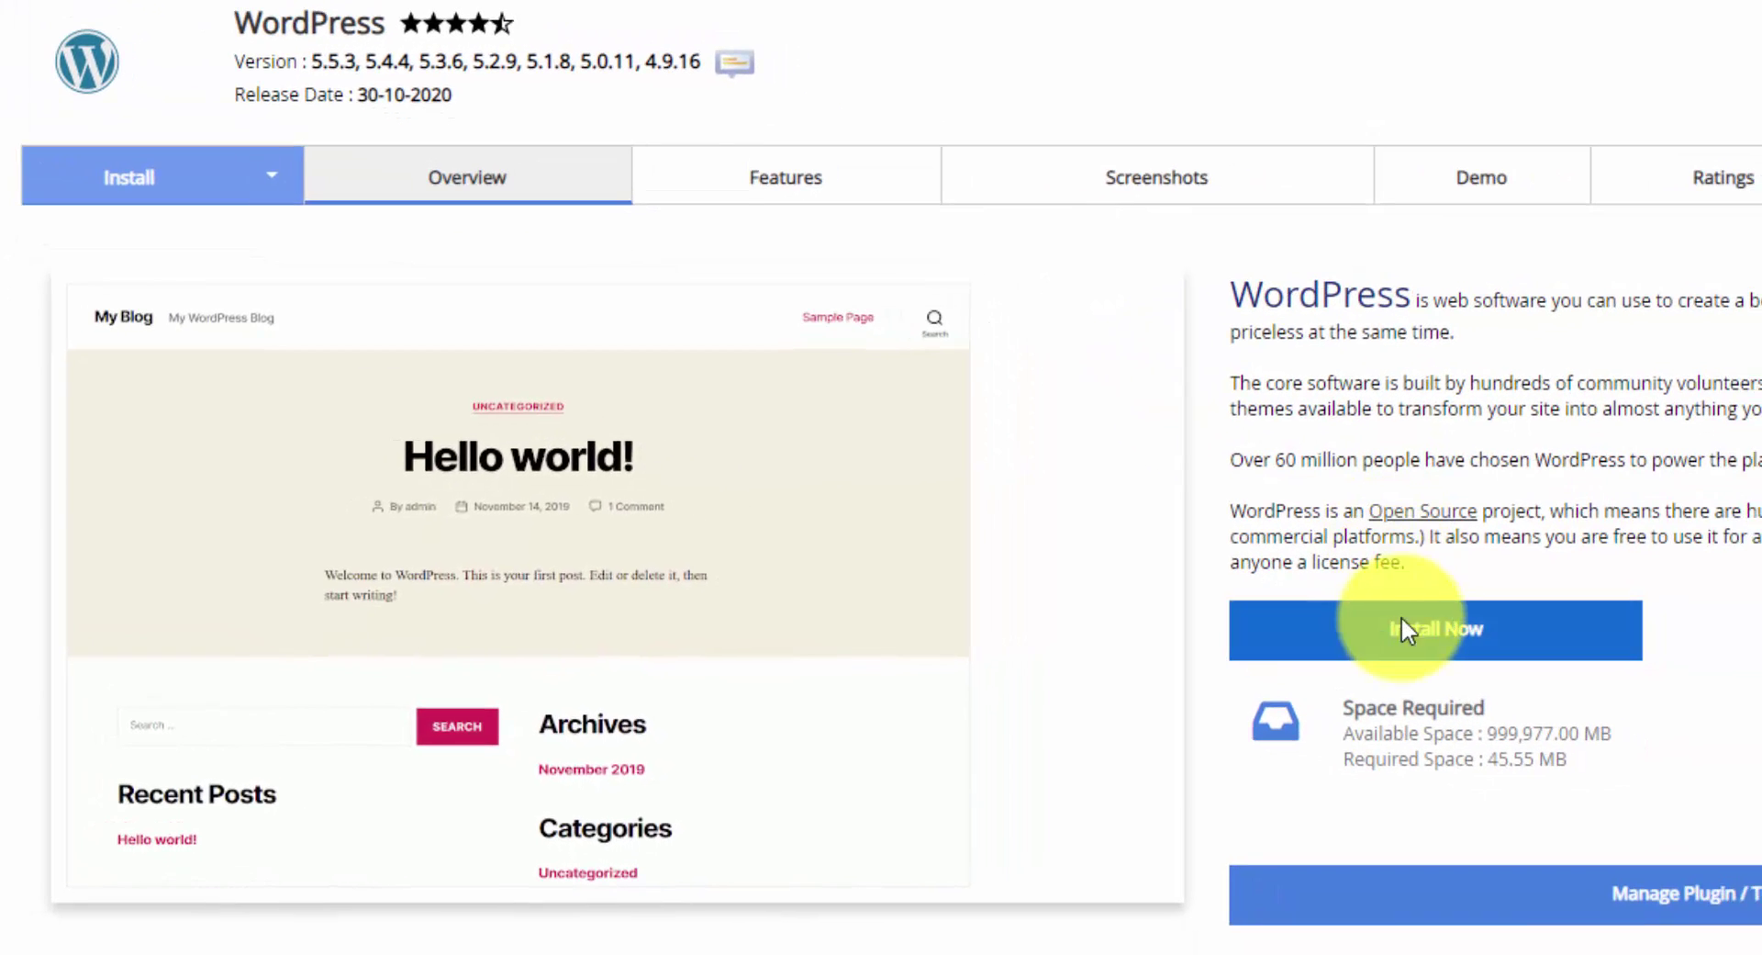
left_click(1404, 628)
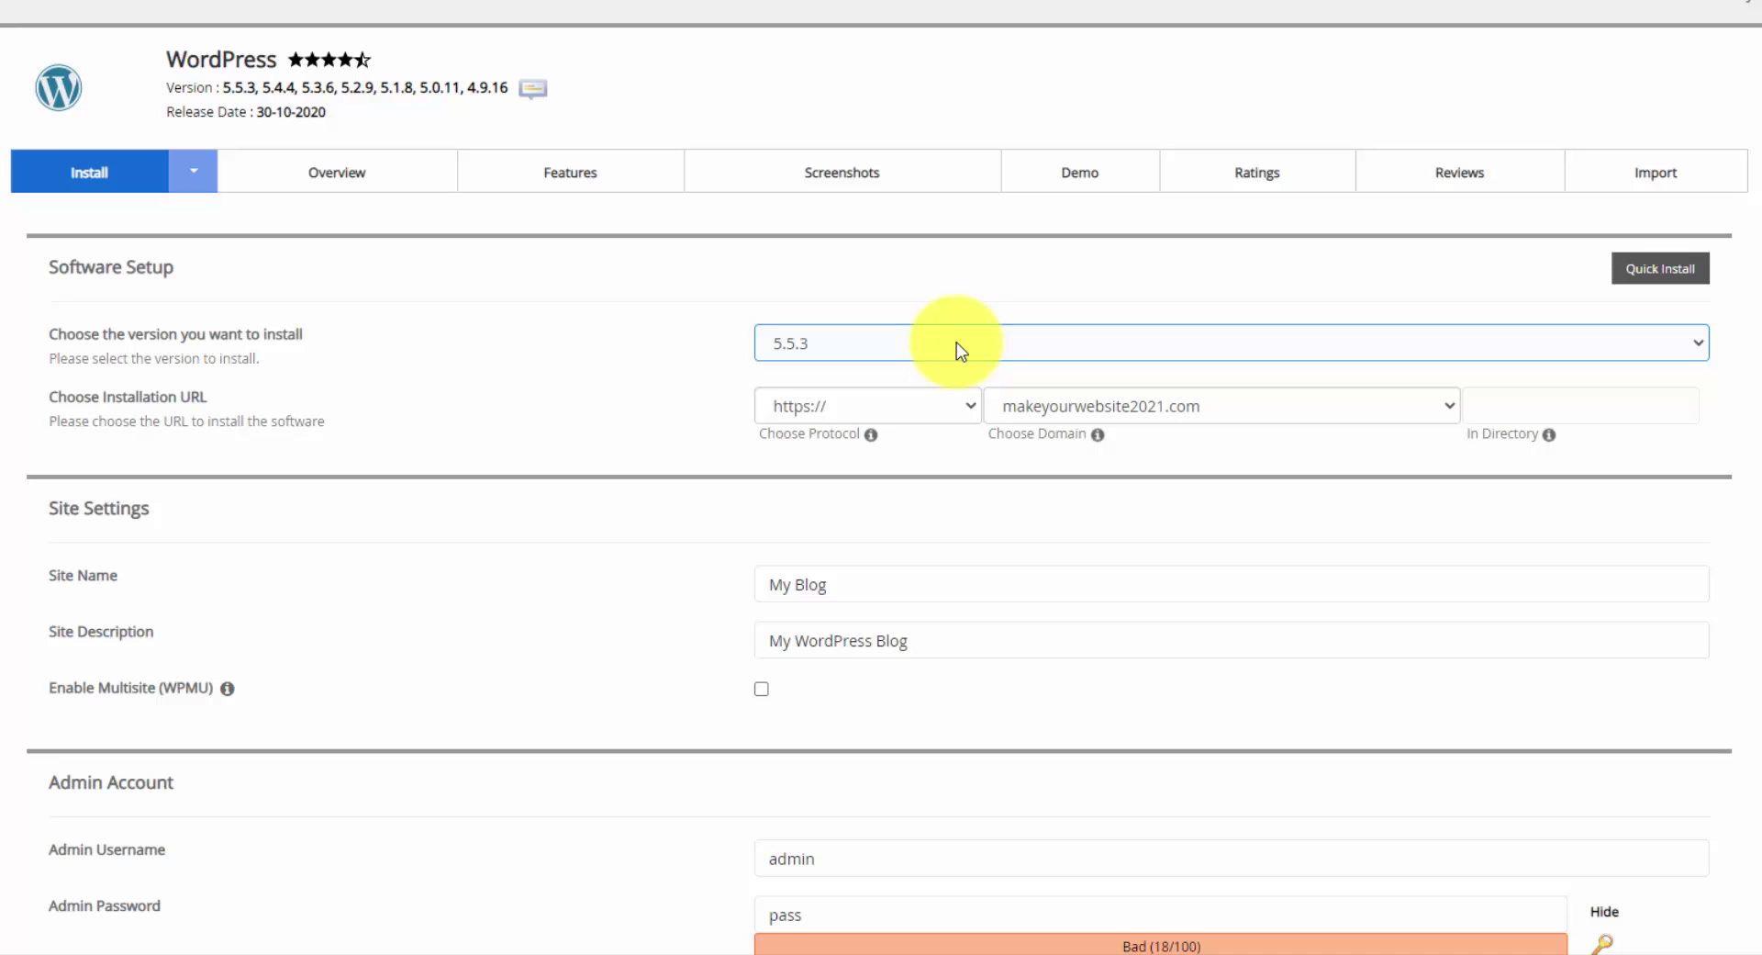
left_click(949, 342)
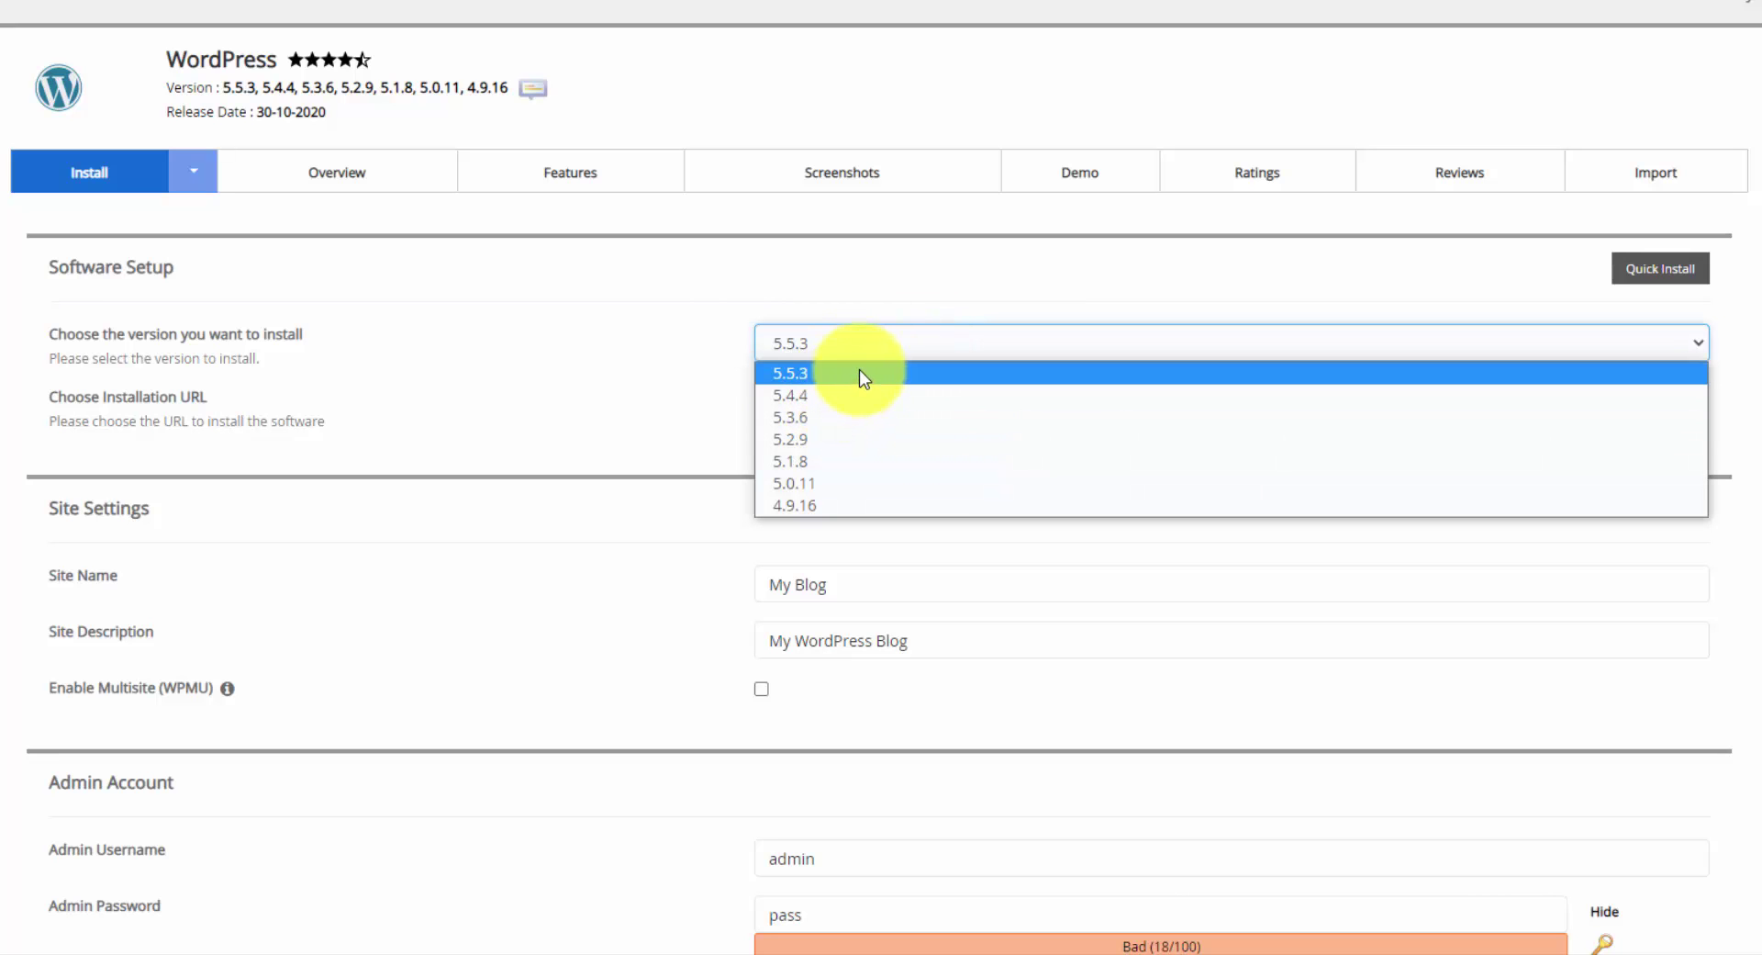
left_click(859, 373)
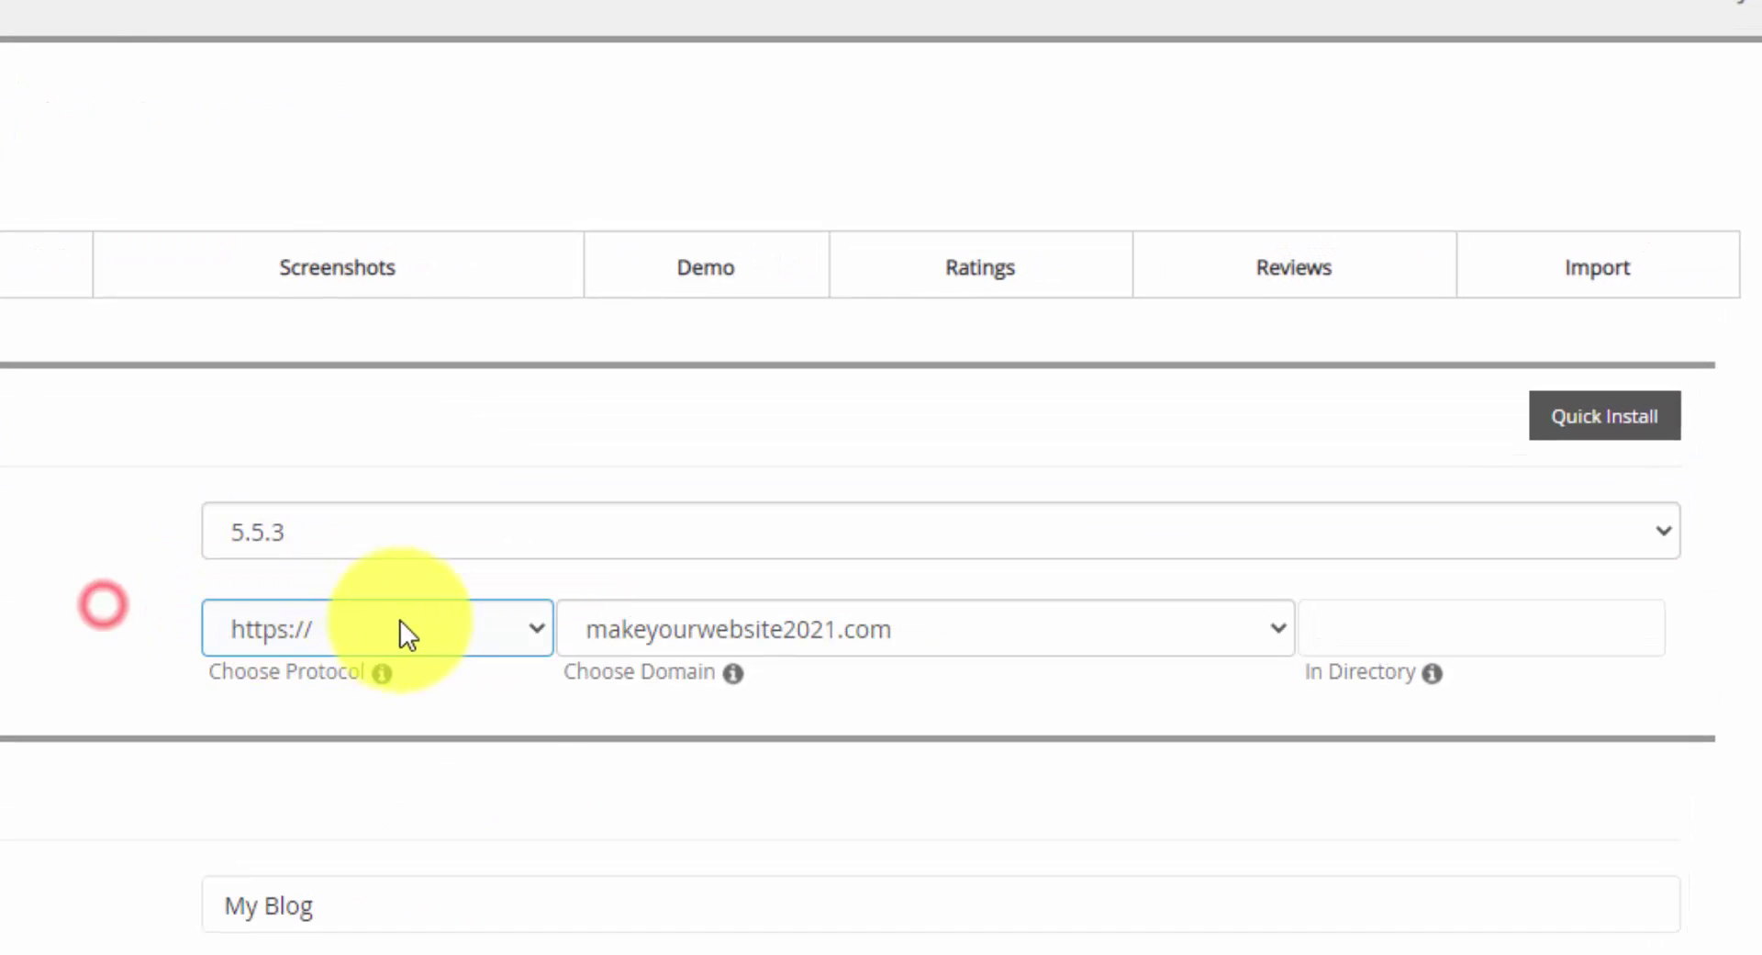
left_click(425, 628)
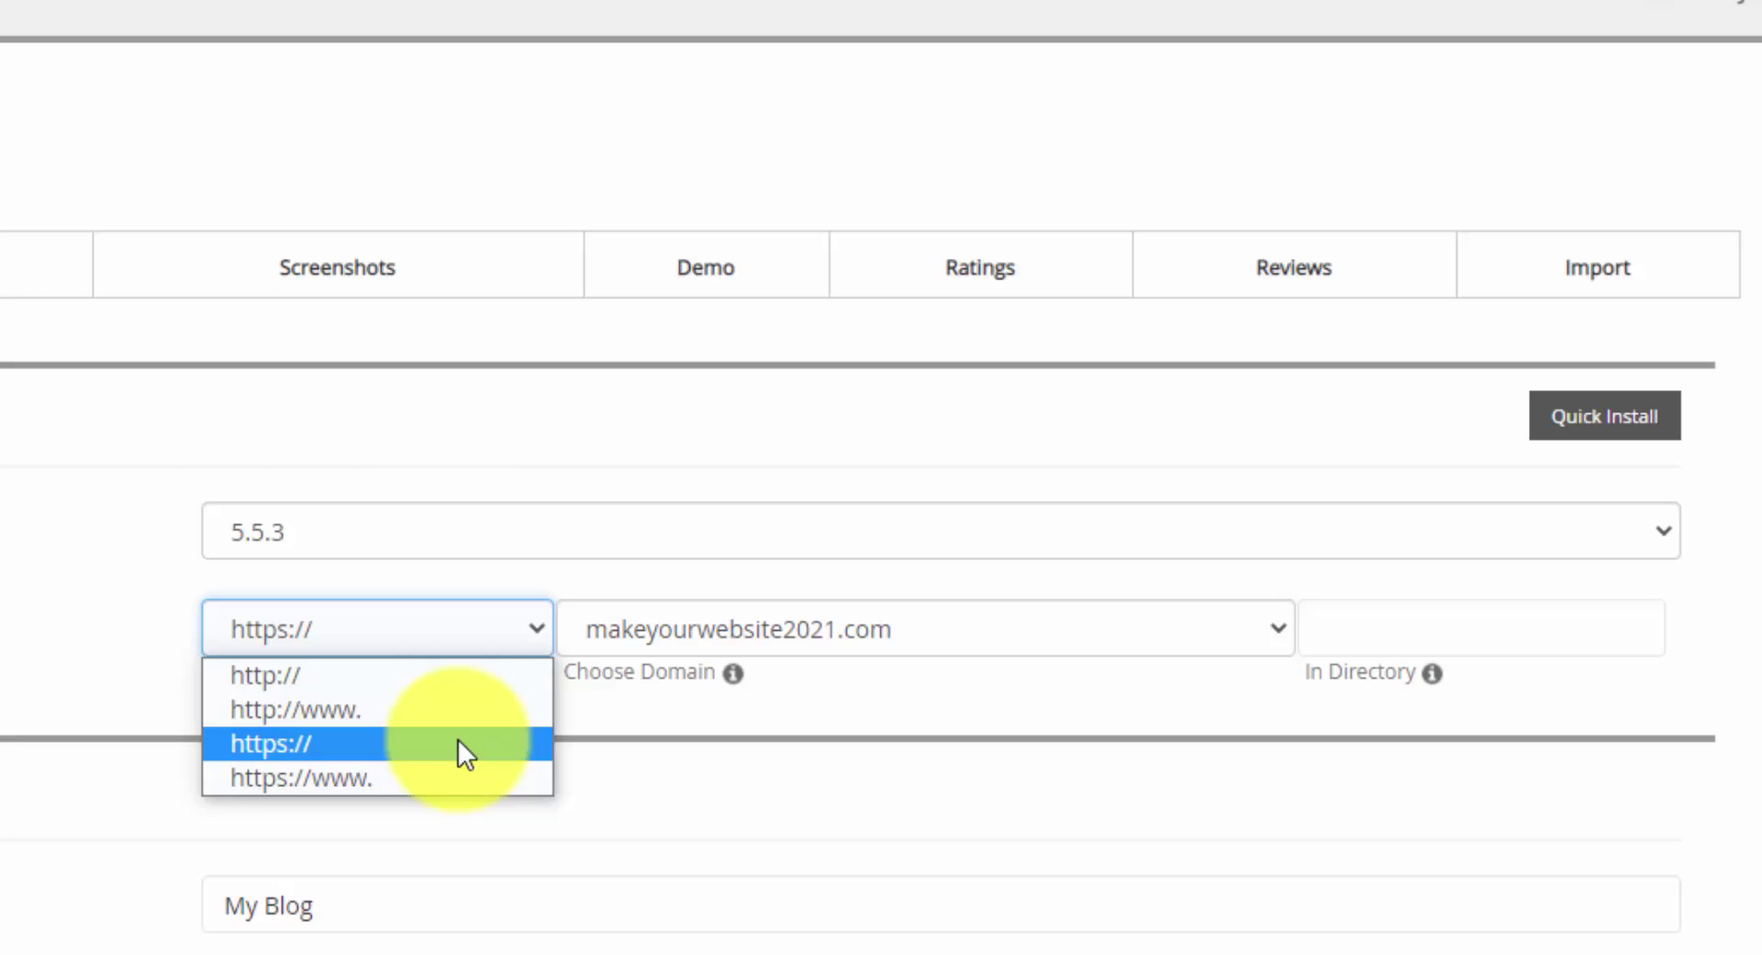
left_click(399, 680)
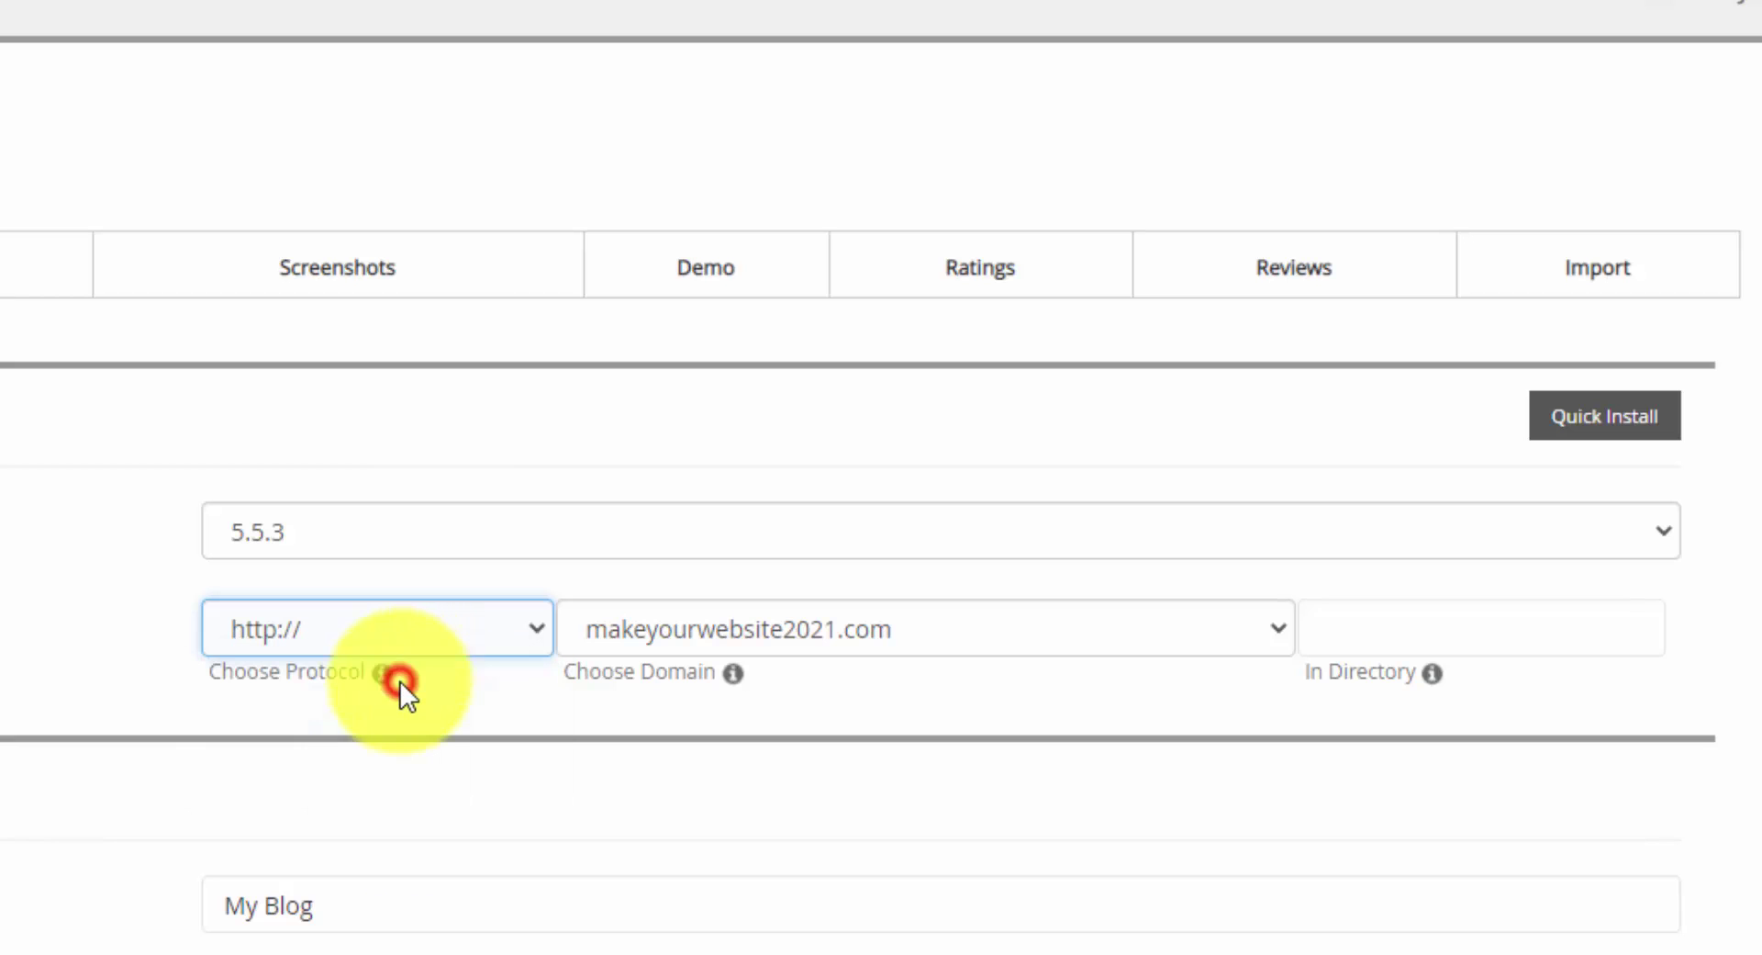
left_click(455, 631)
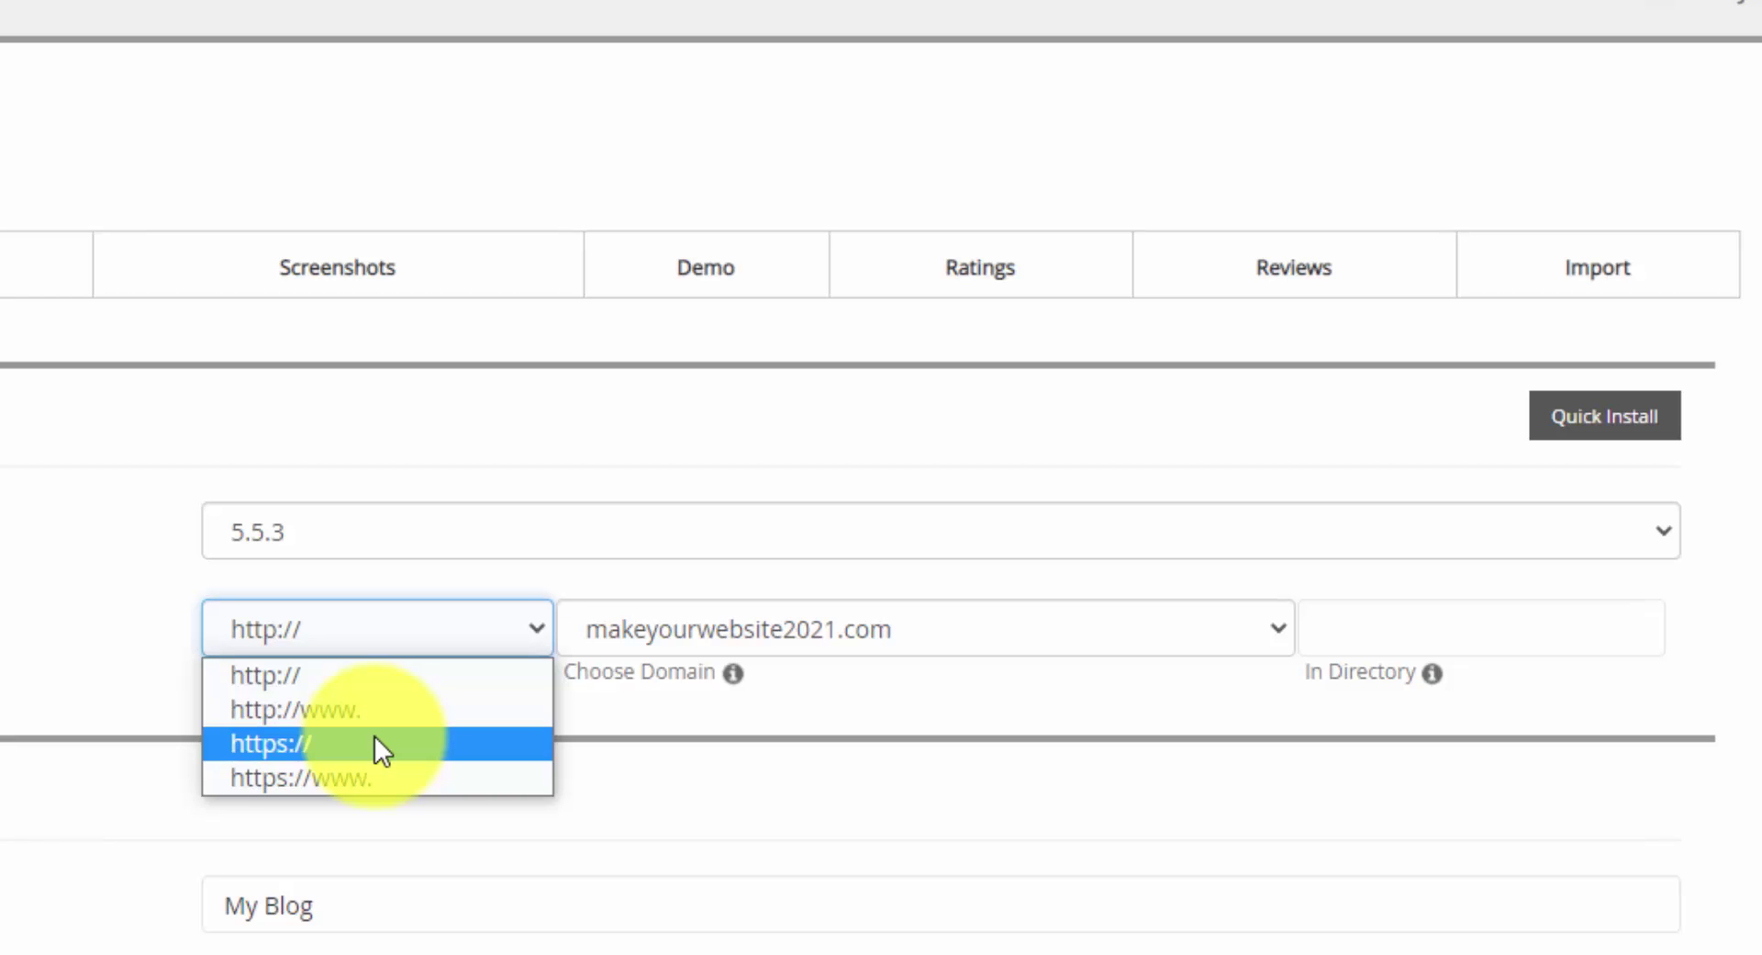
left_click(346, 740)
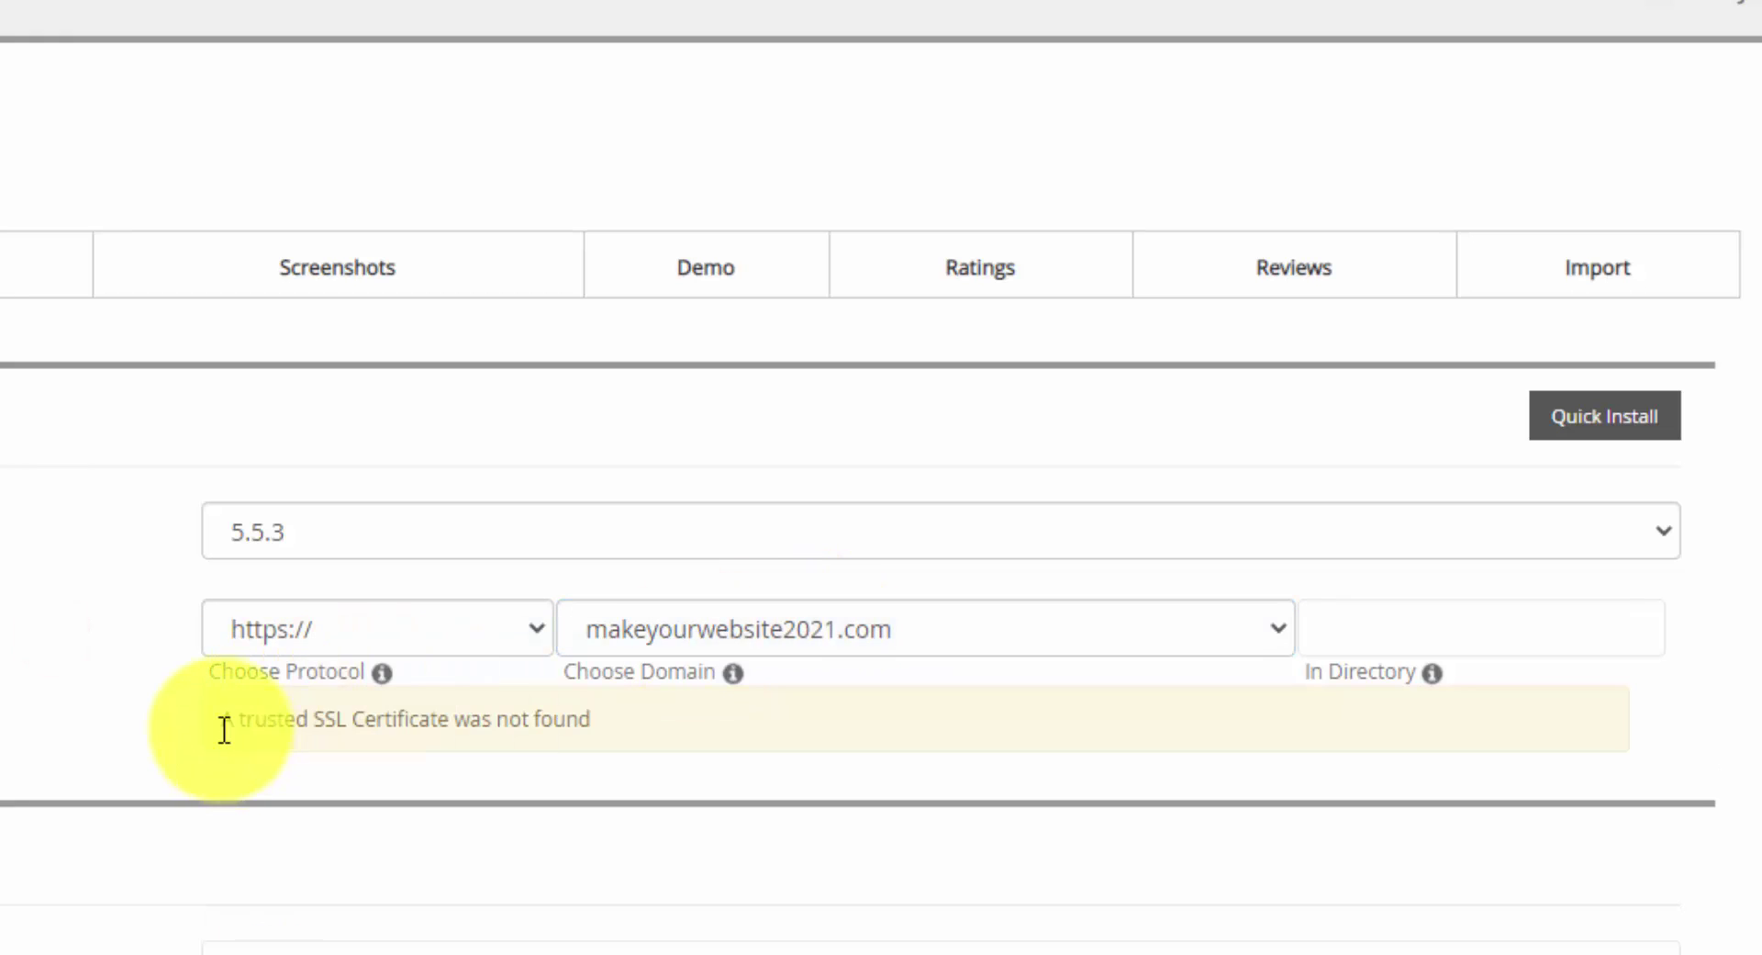
left_click_drag(222, 719, 593, 712)
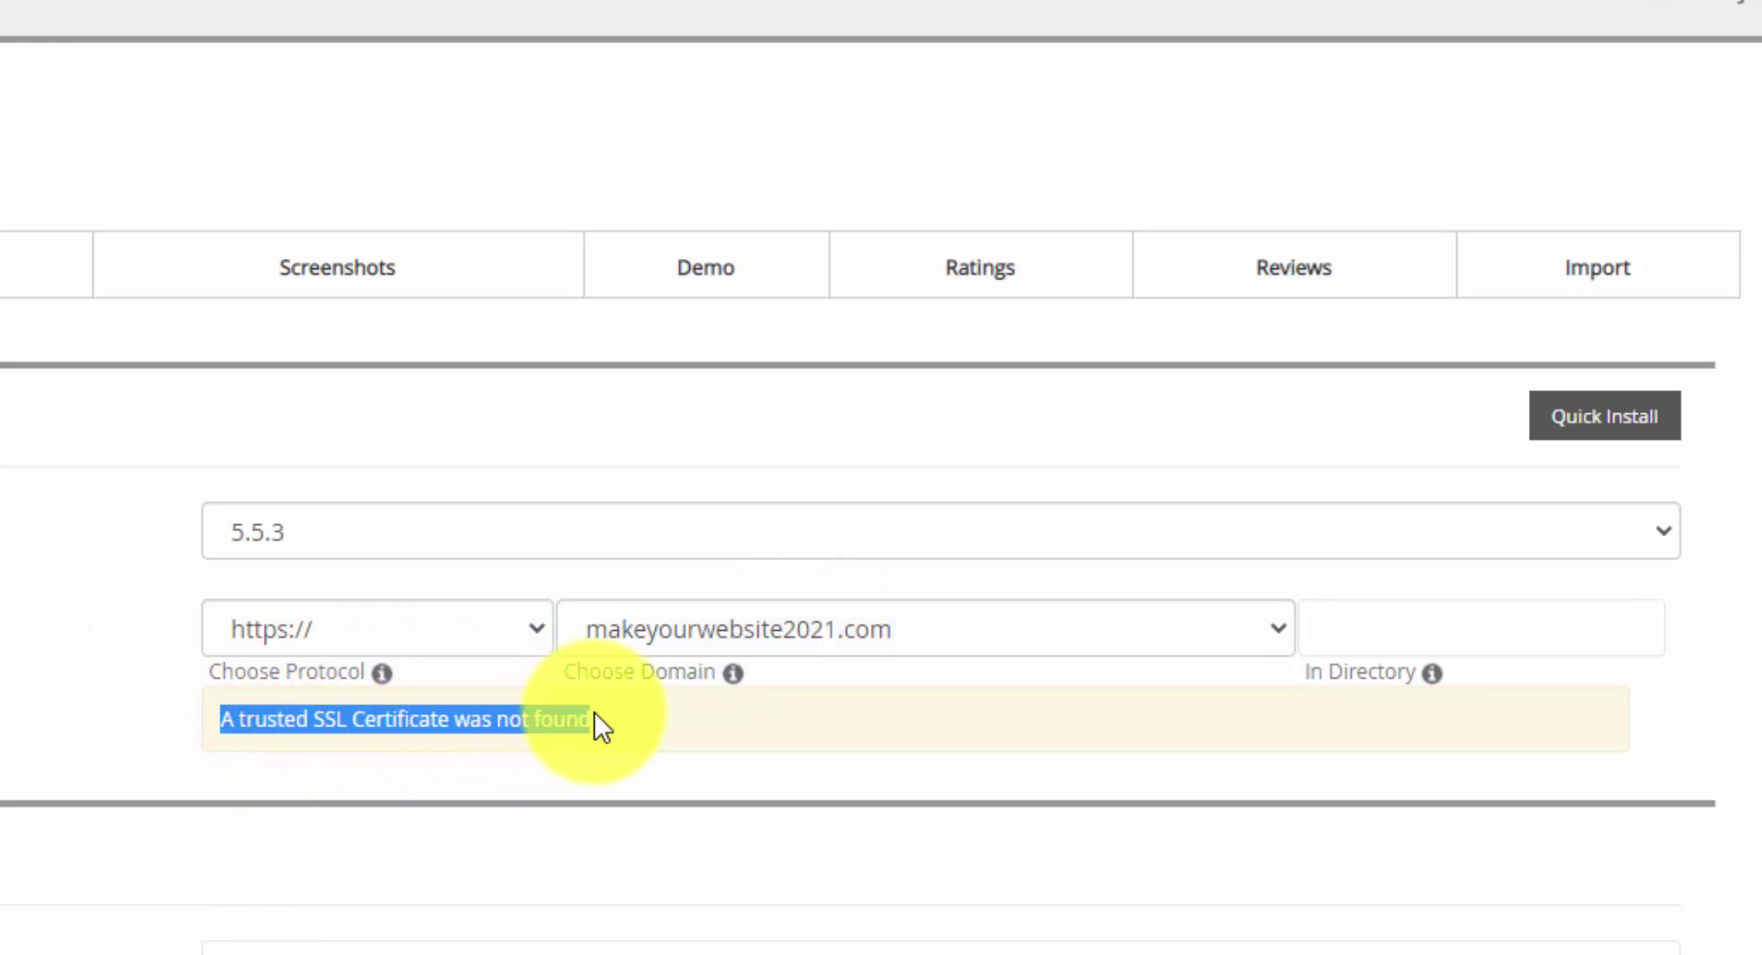
left_click(584, 713)
left_click(331, 632)
left_click(325, 681)
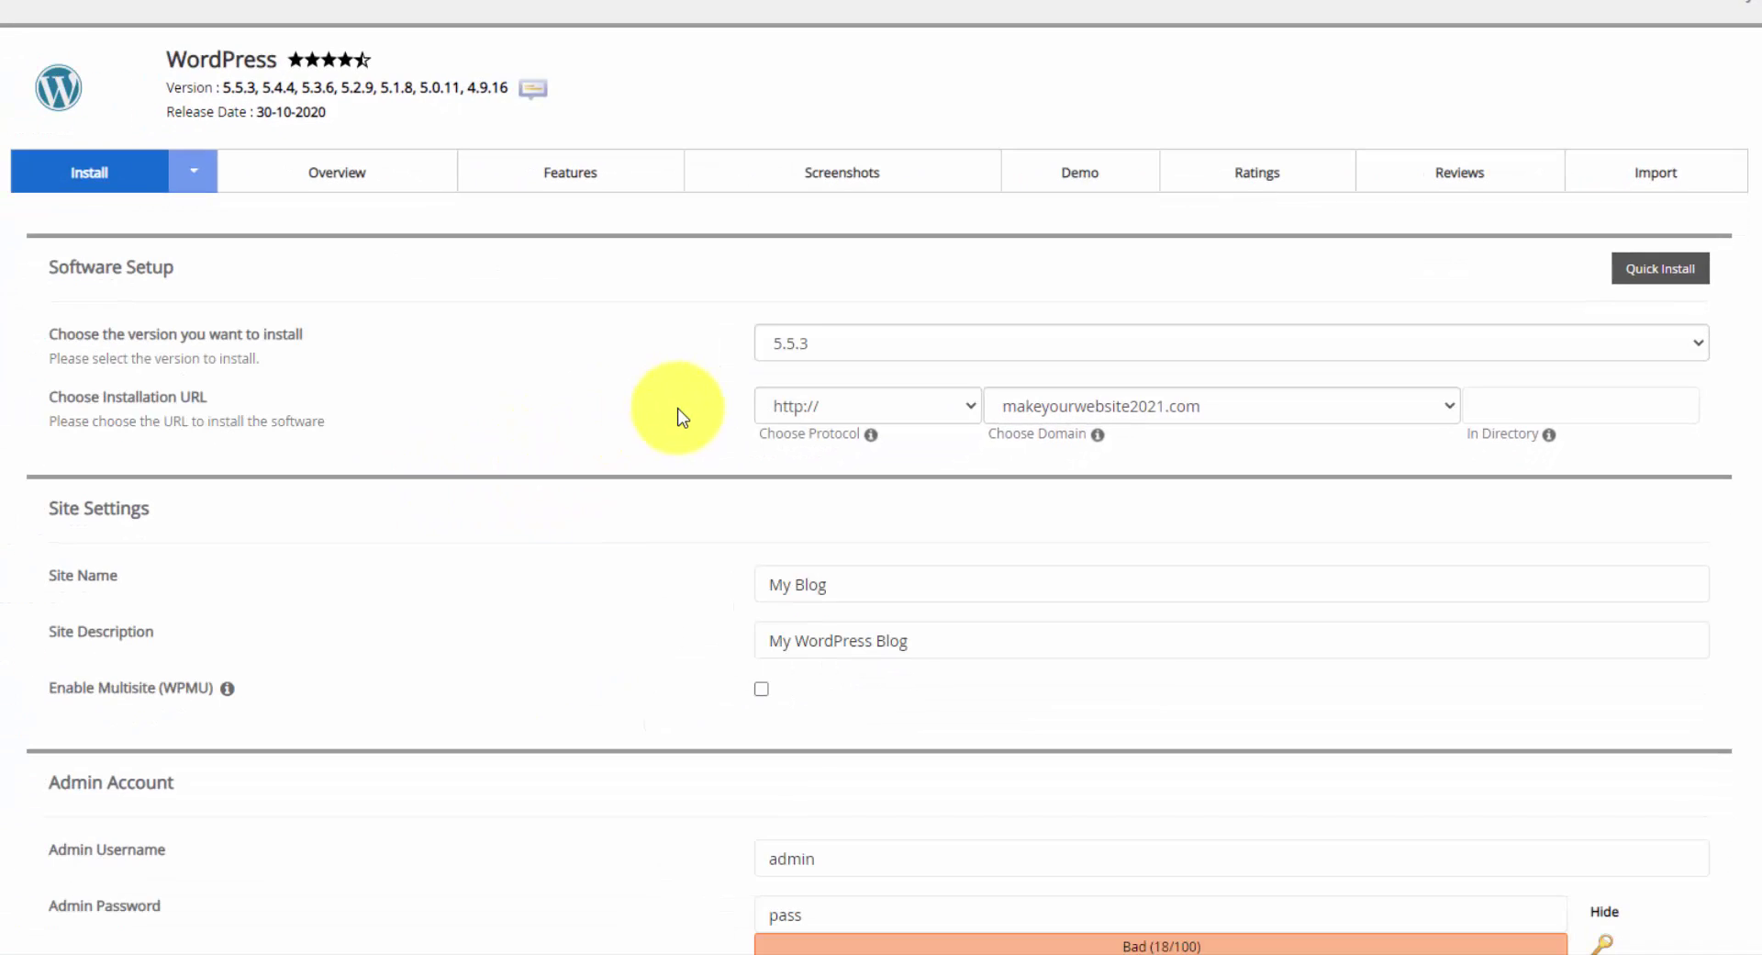
Change the WordPress admin username from admin to raymond.
scroll(680, 416, "down", 2)
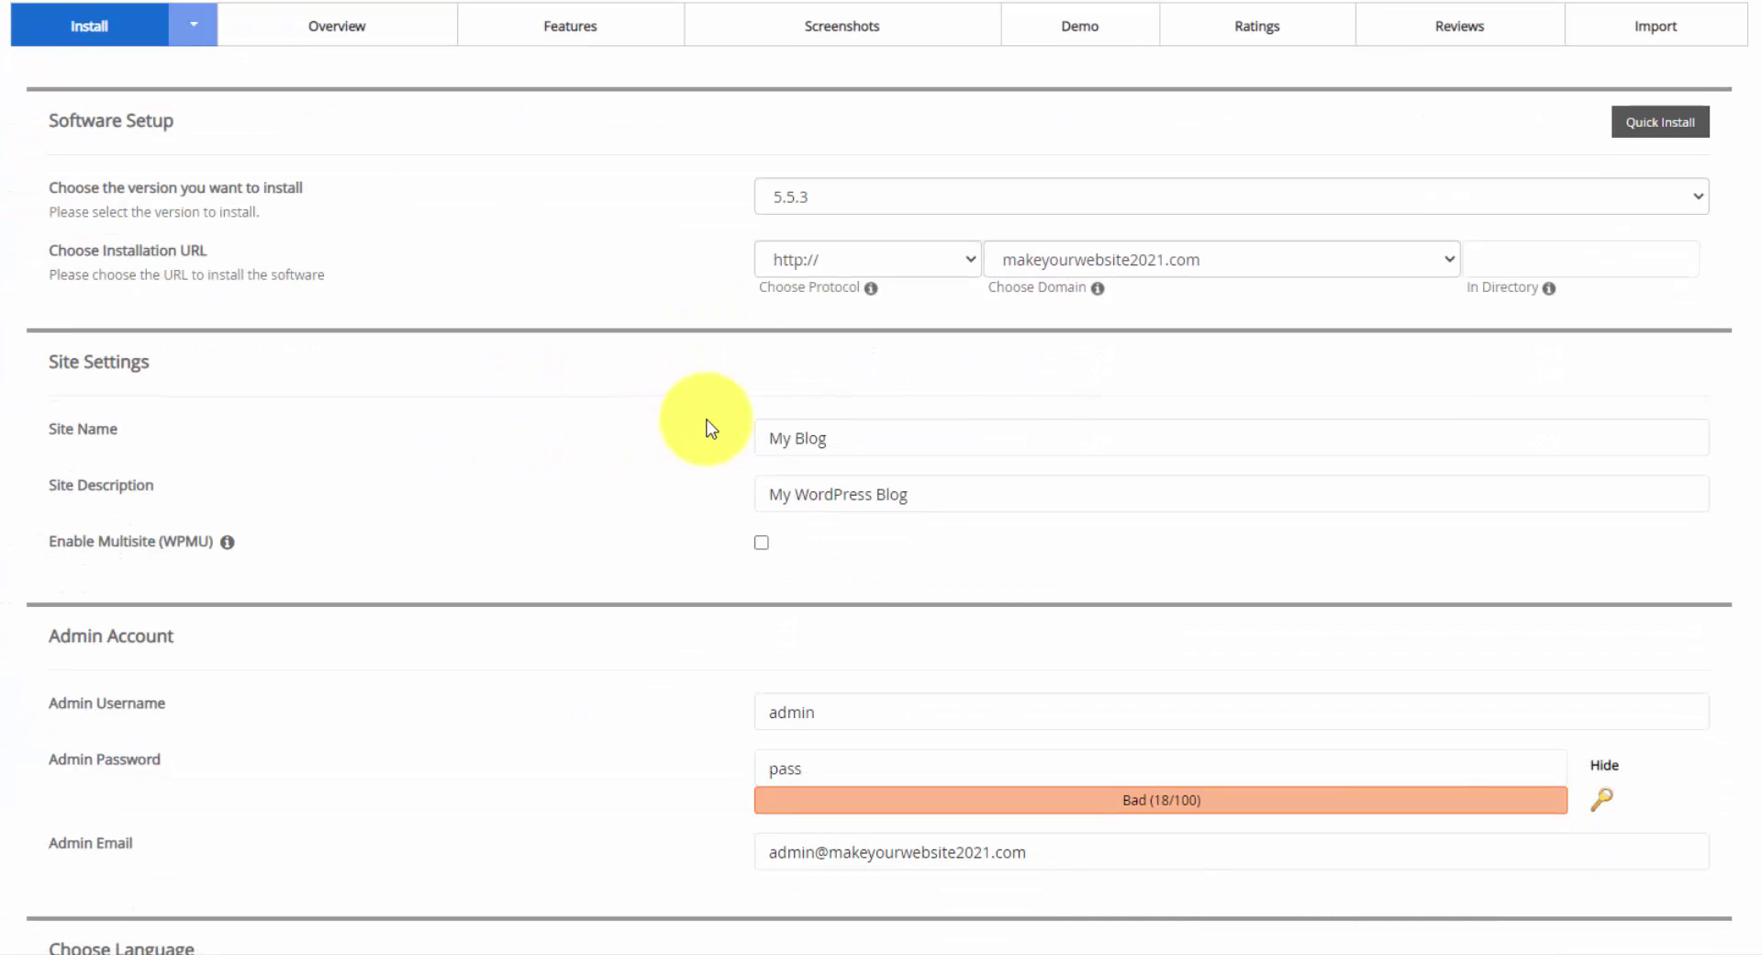
left_click(981, 441)
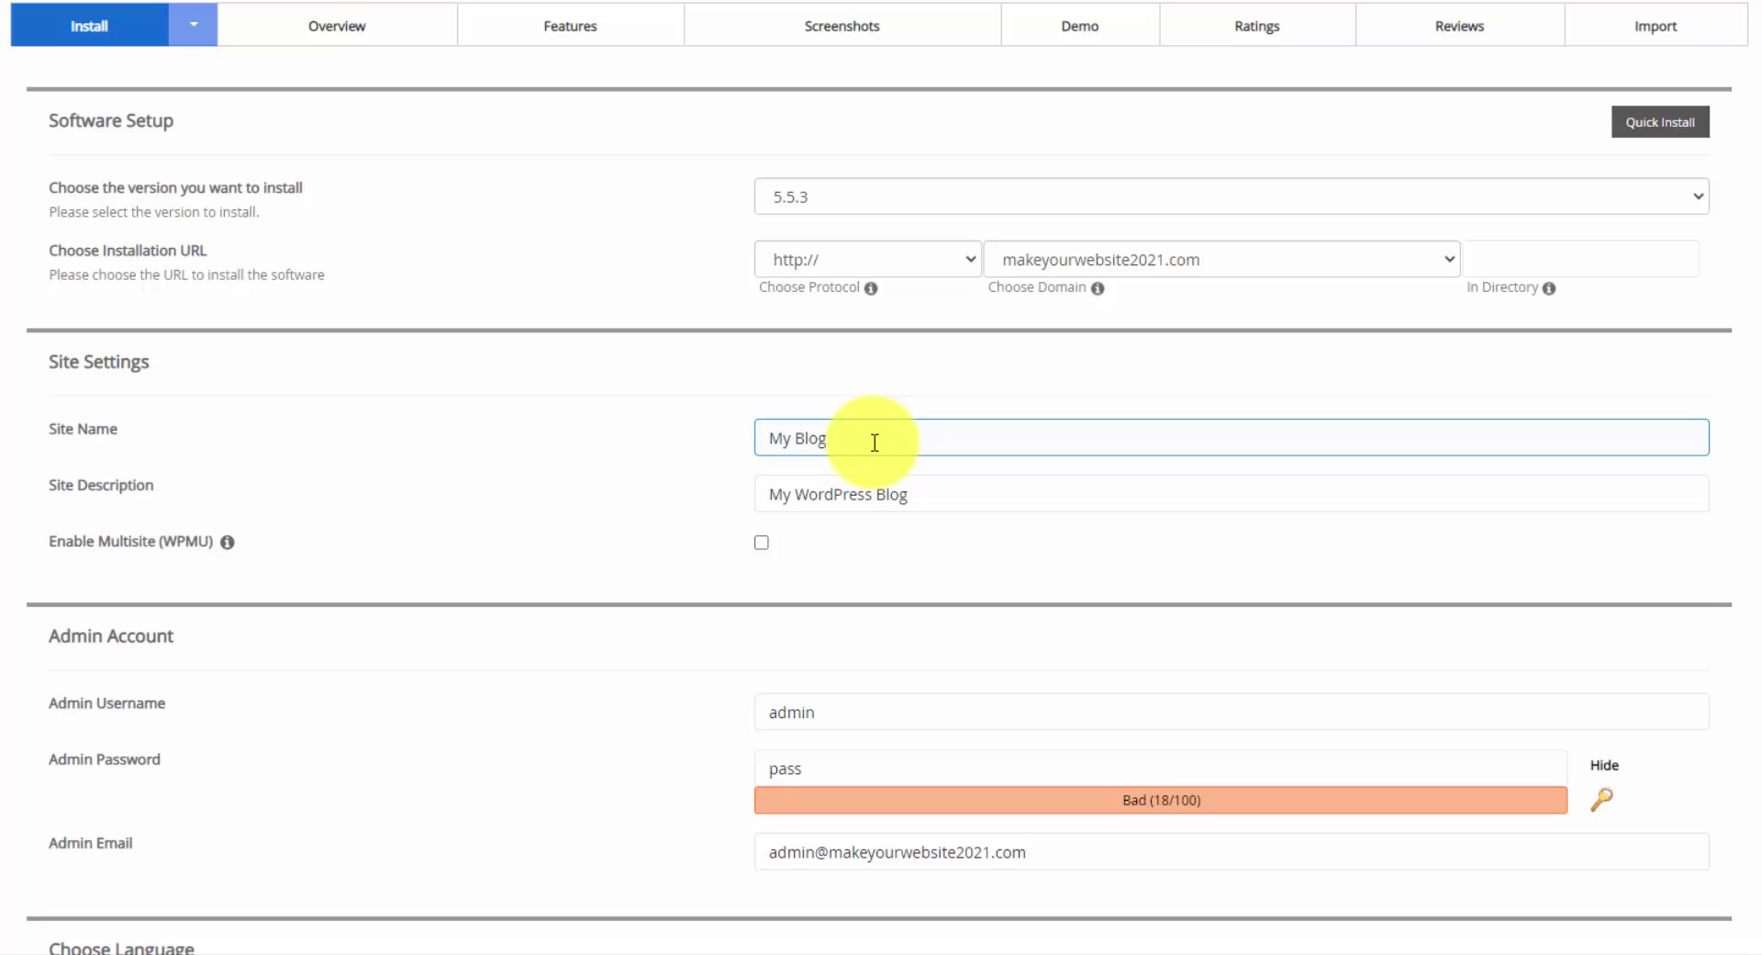
scroll(873, 445, "down", 4)
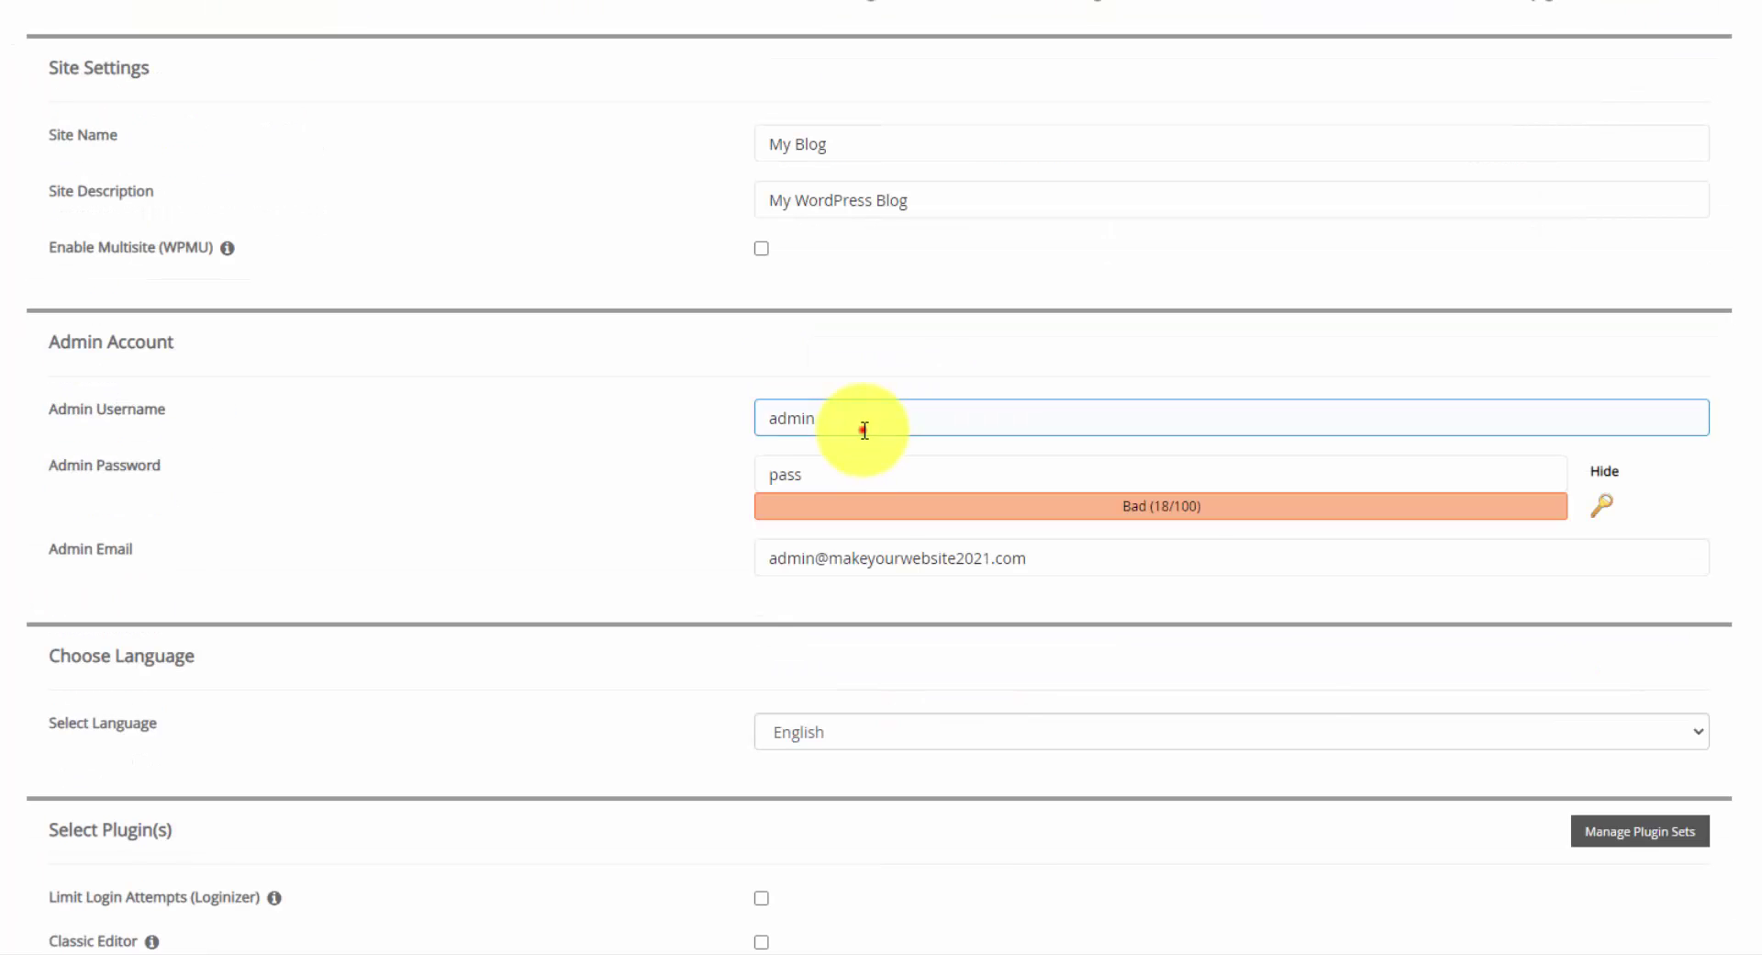
left_click(865, 425)
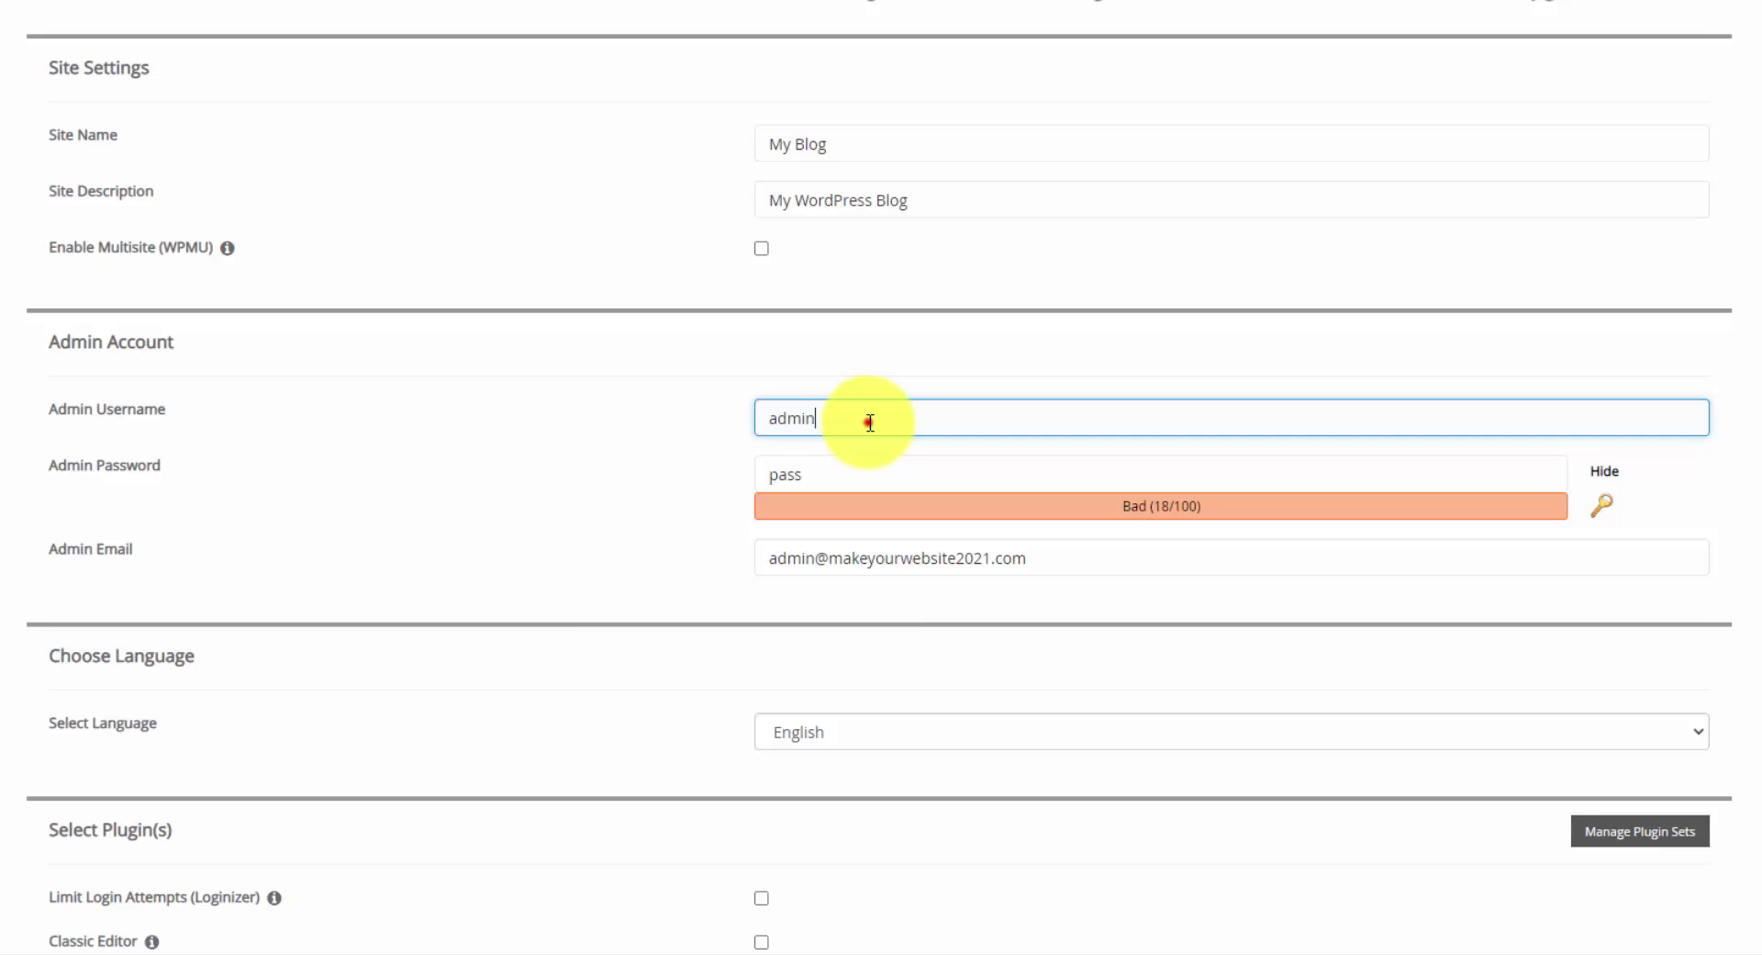
left_click_drag(870, 422, 732, 425)
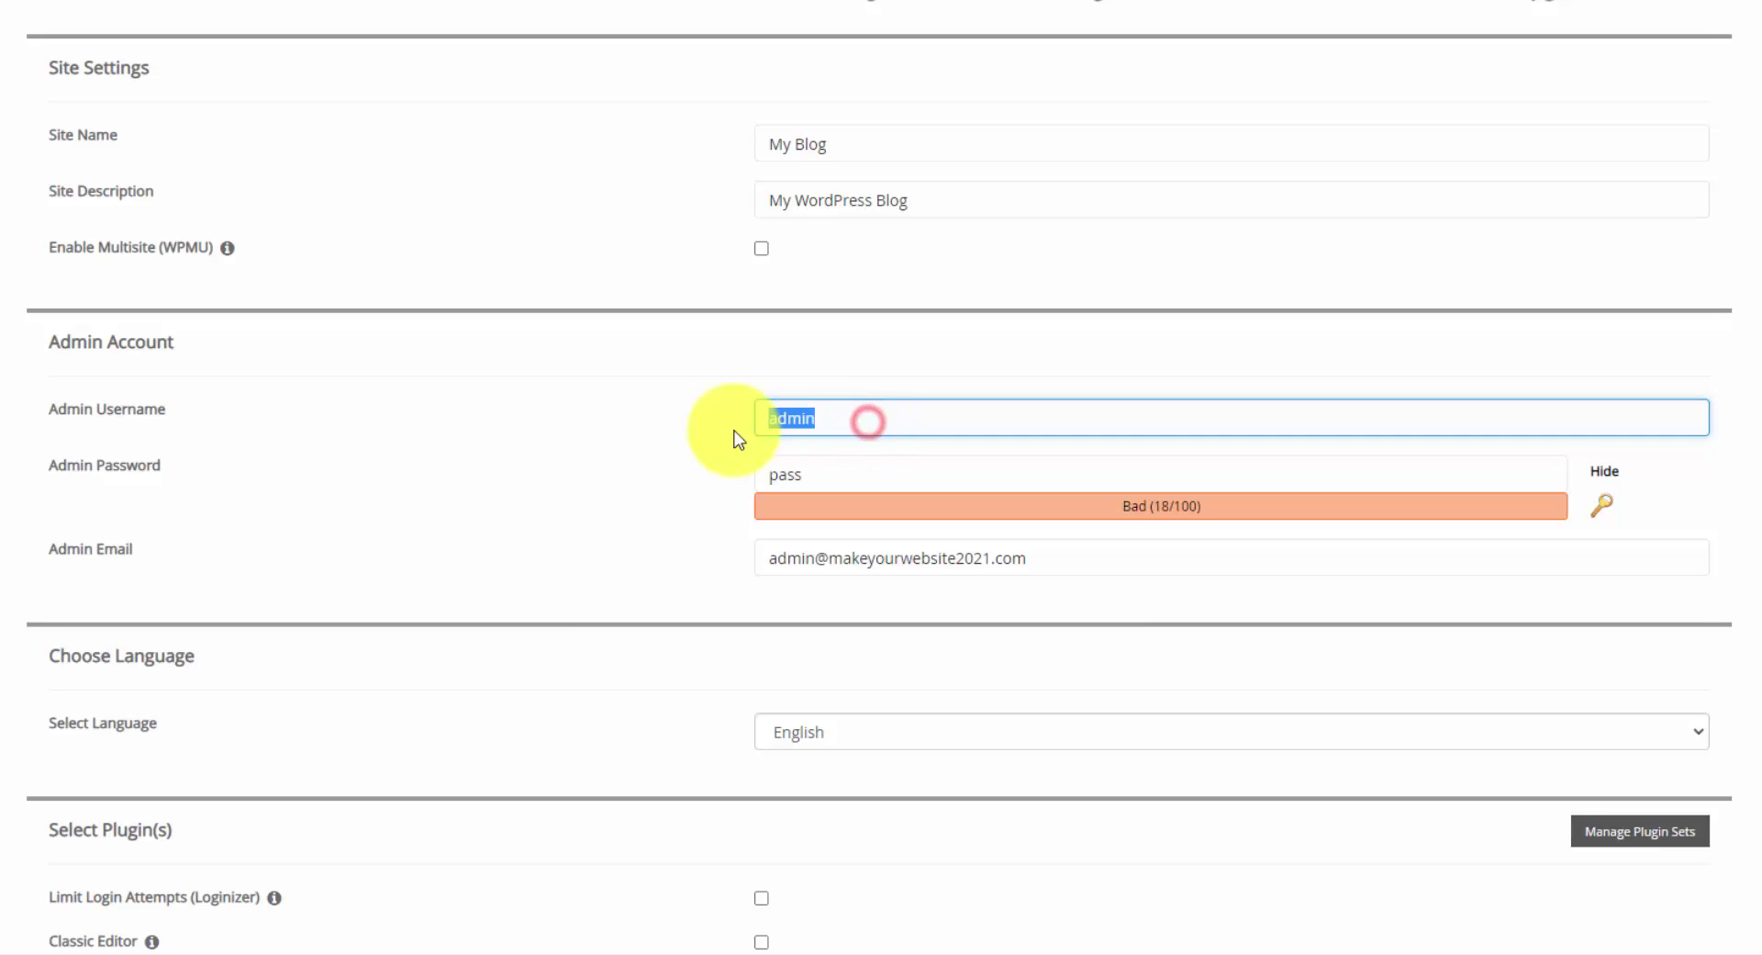
left_click(834, 418)
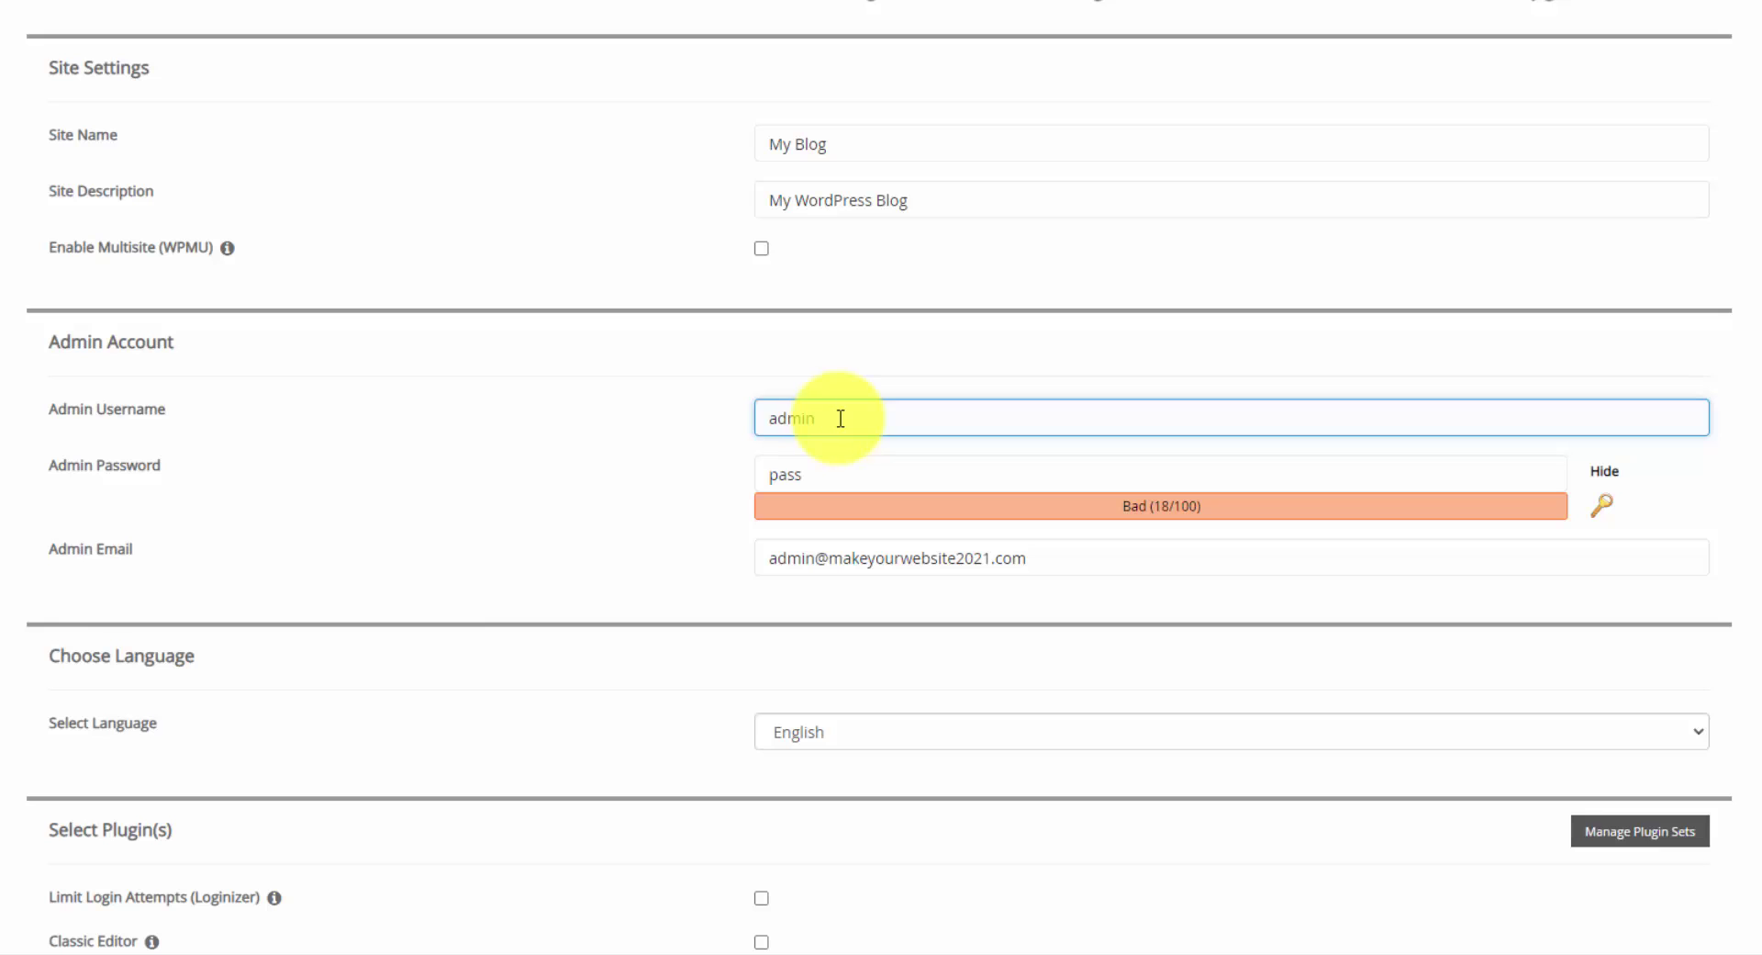
left_click_drag(842, 422, 670, 424)
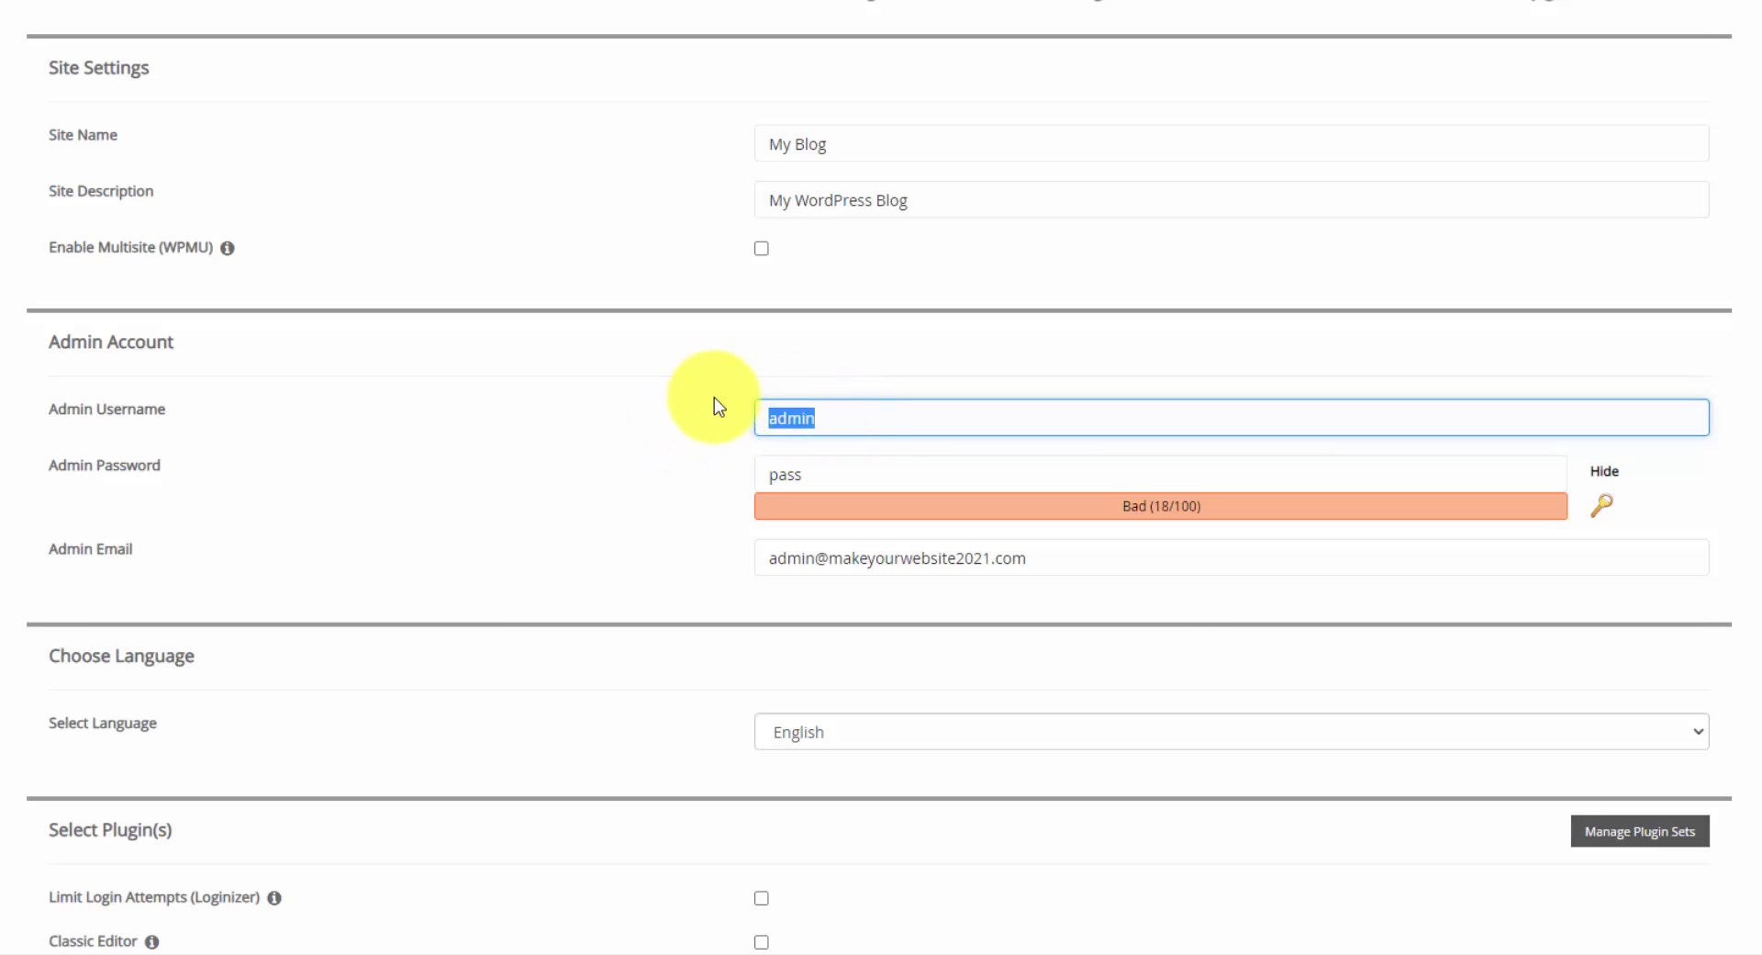
type("raymond")
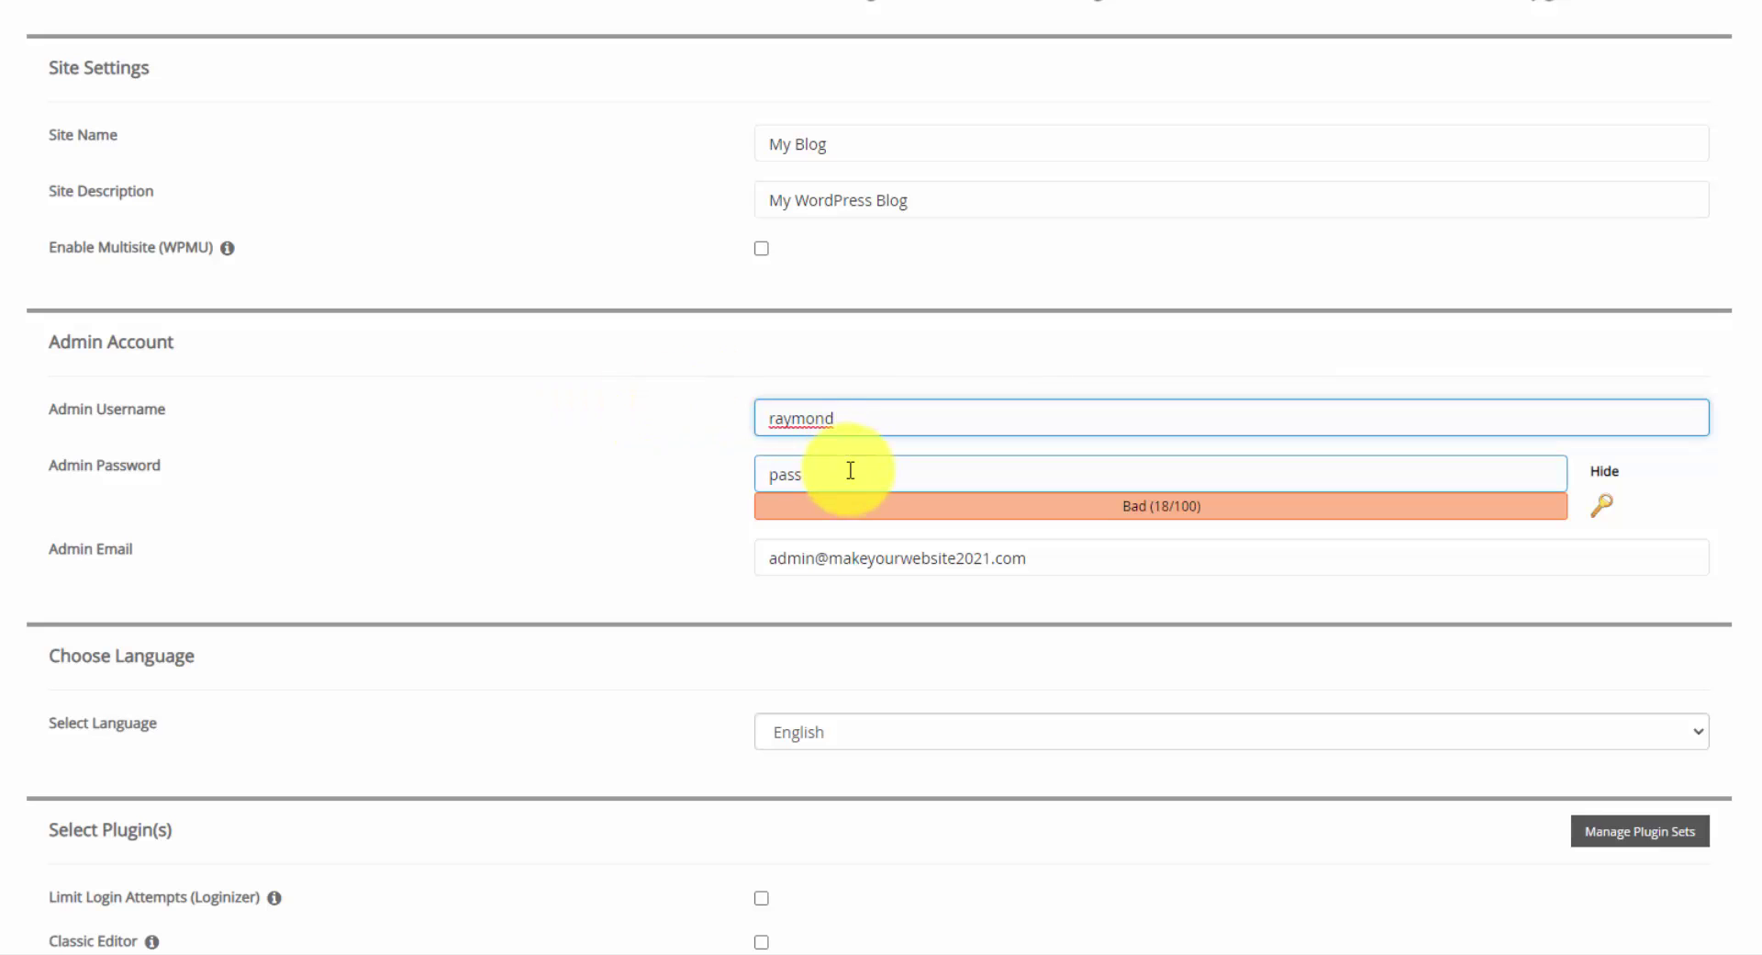
Append 'raymo' to the admin email and start the WordPress installation.
left_click_drag(1050, 557, 767, 562)
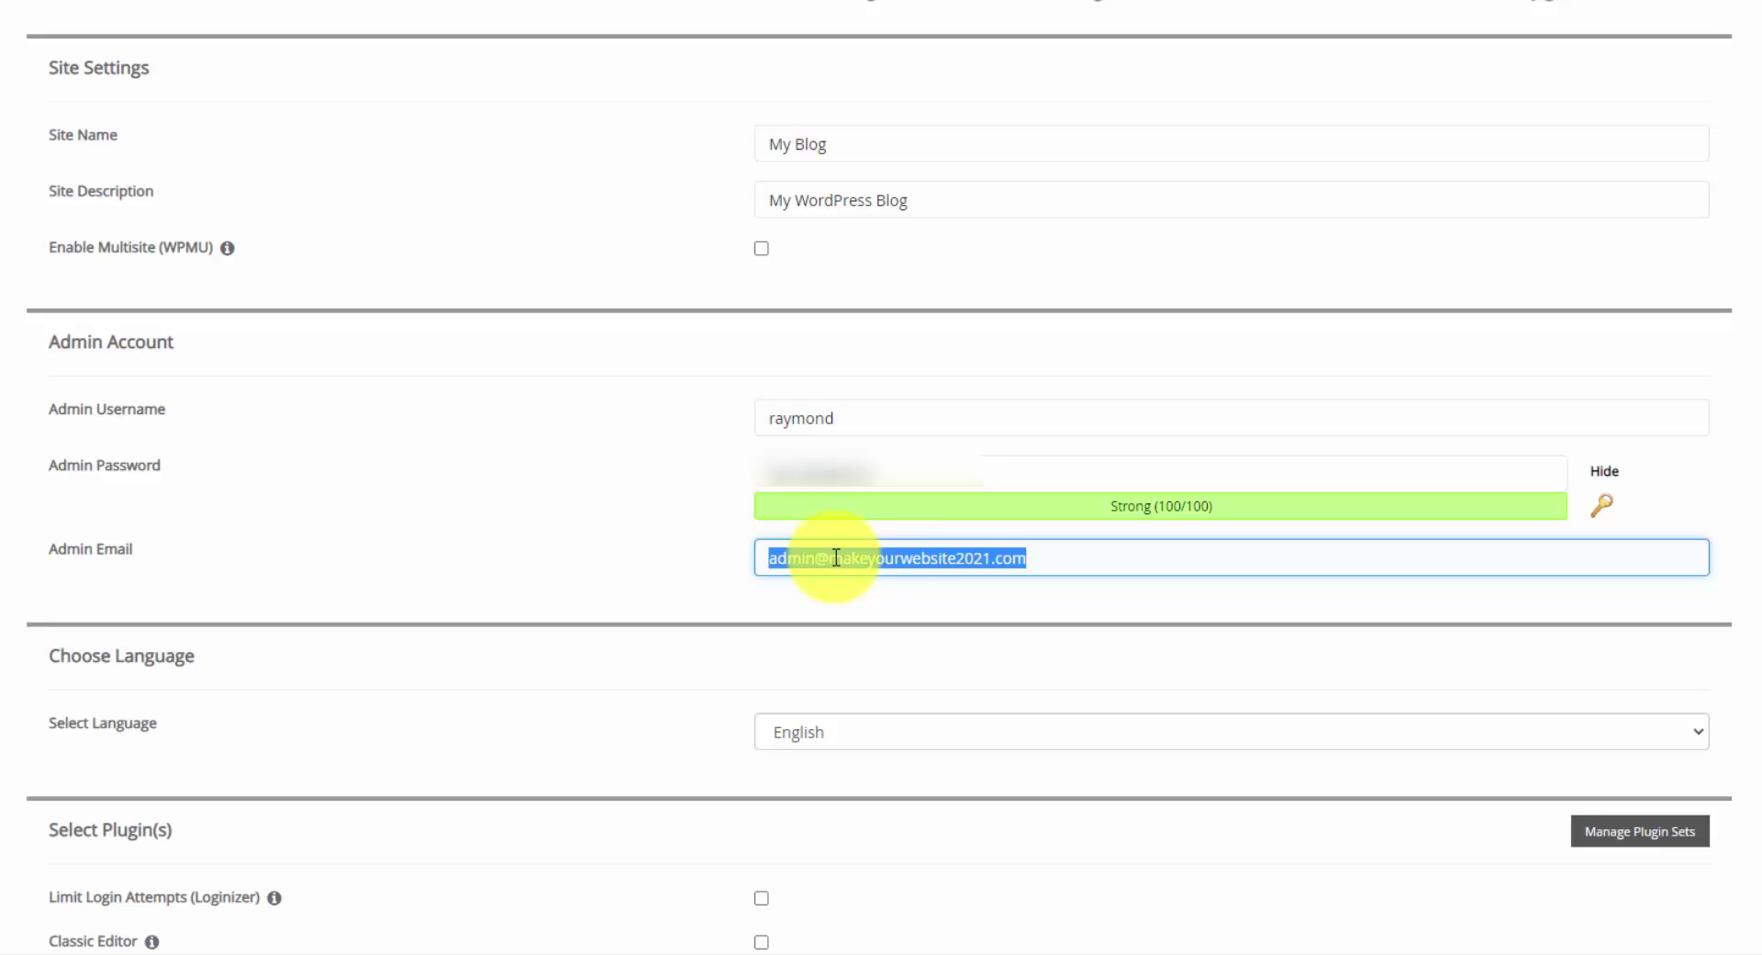
mouse_move(834, 556)
left_mouse_down()
mouse_move(1011, 556)
mouse_move(728, 570)
left_mouse_up()
left_click(1051, 557)
type("ray.de")
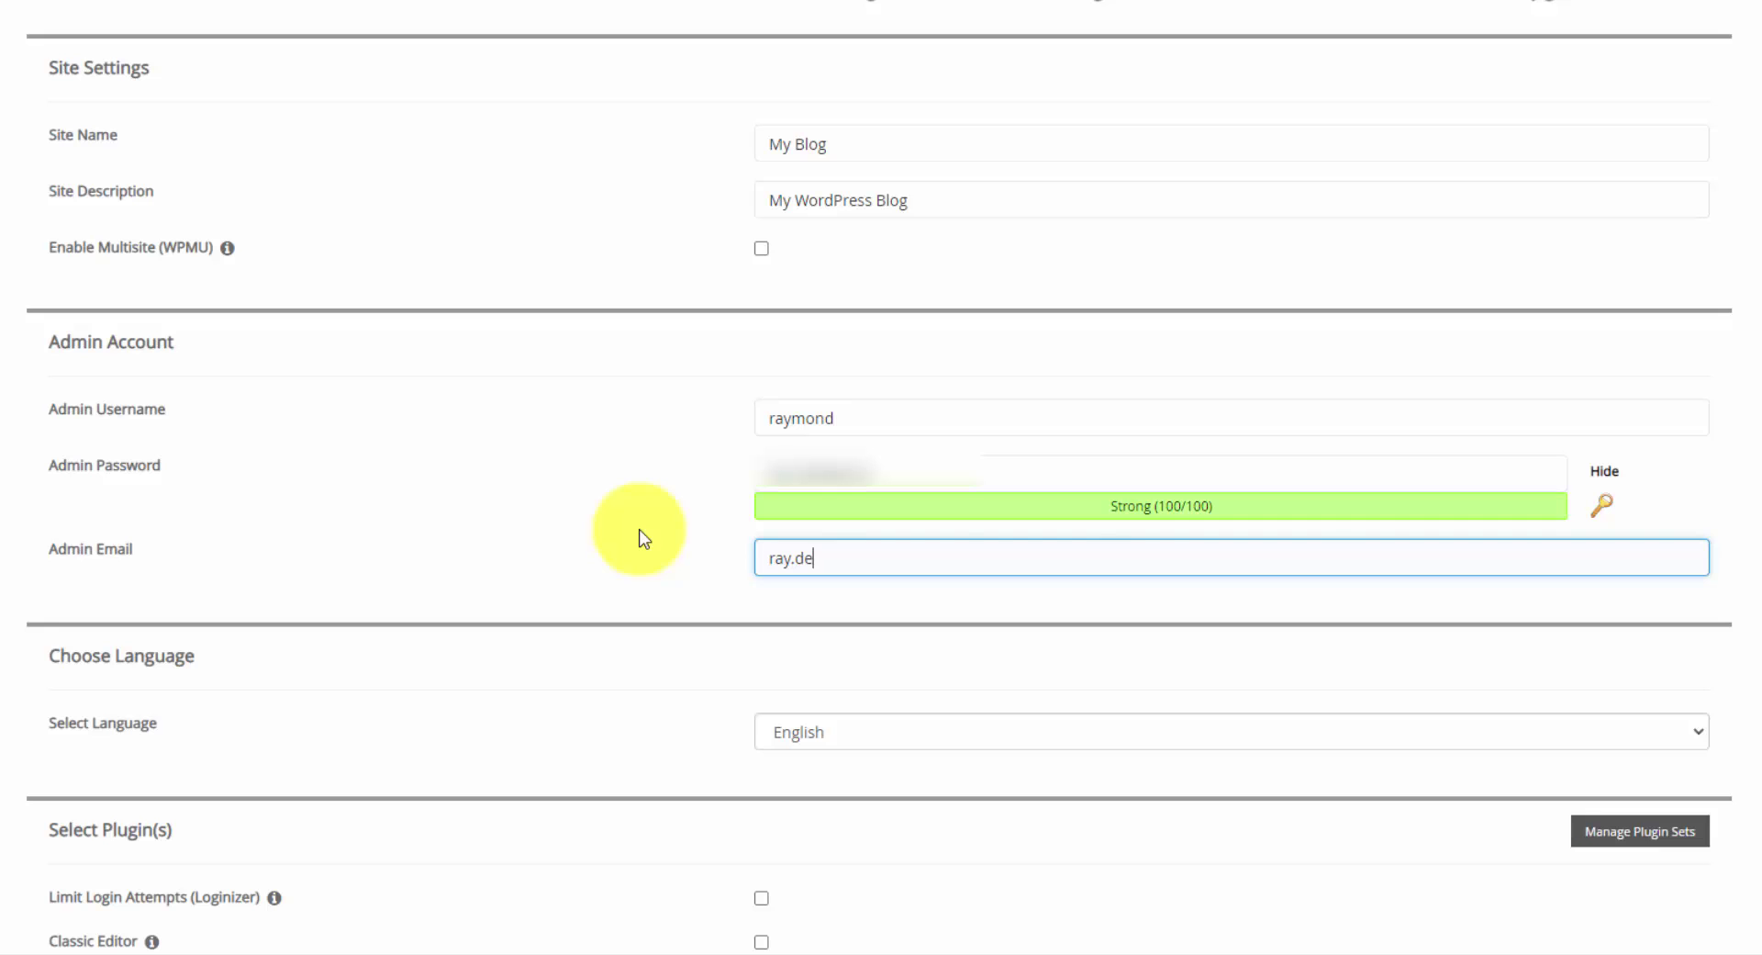
type("mo")
scroll(656, 486, "down", 5)
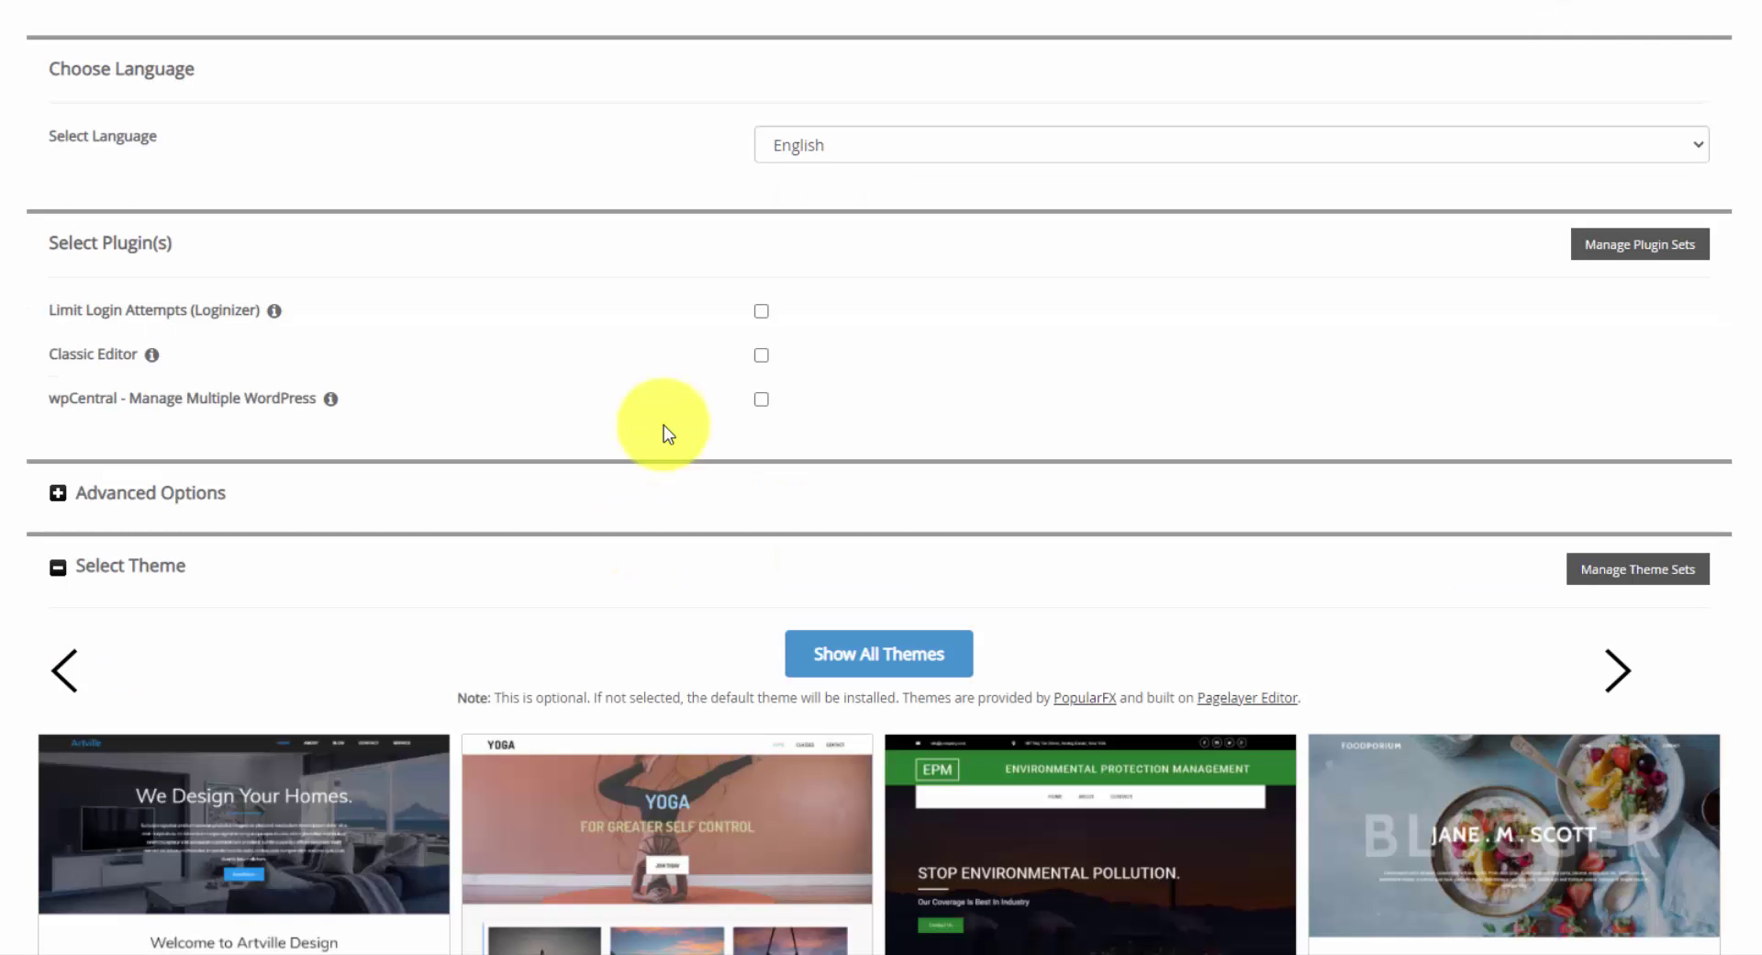
scroll(666, 427, "down", 2)
scroll(668, 424, "down", 3)
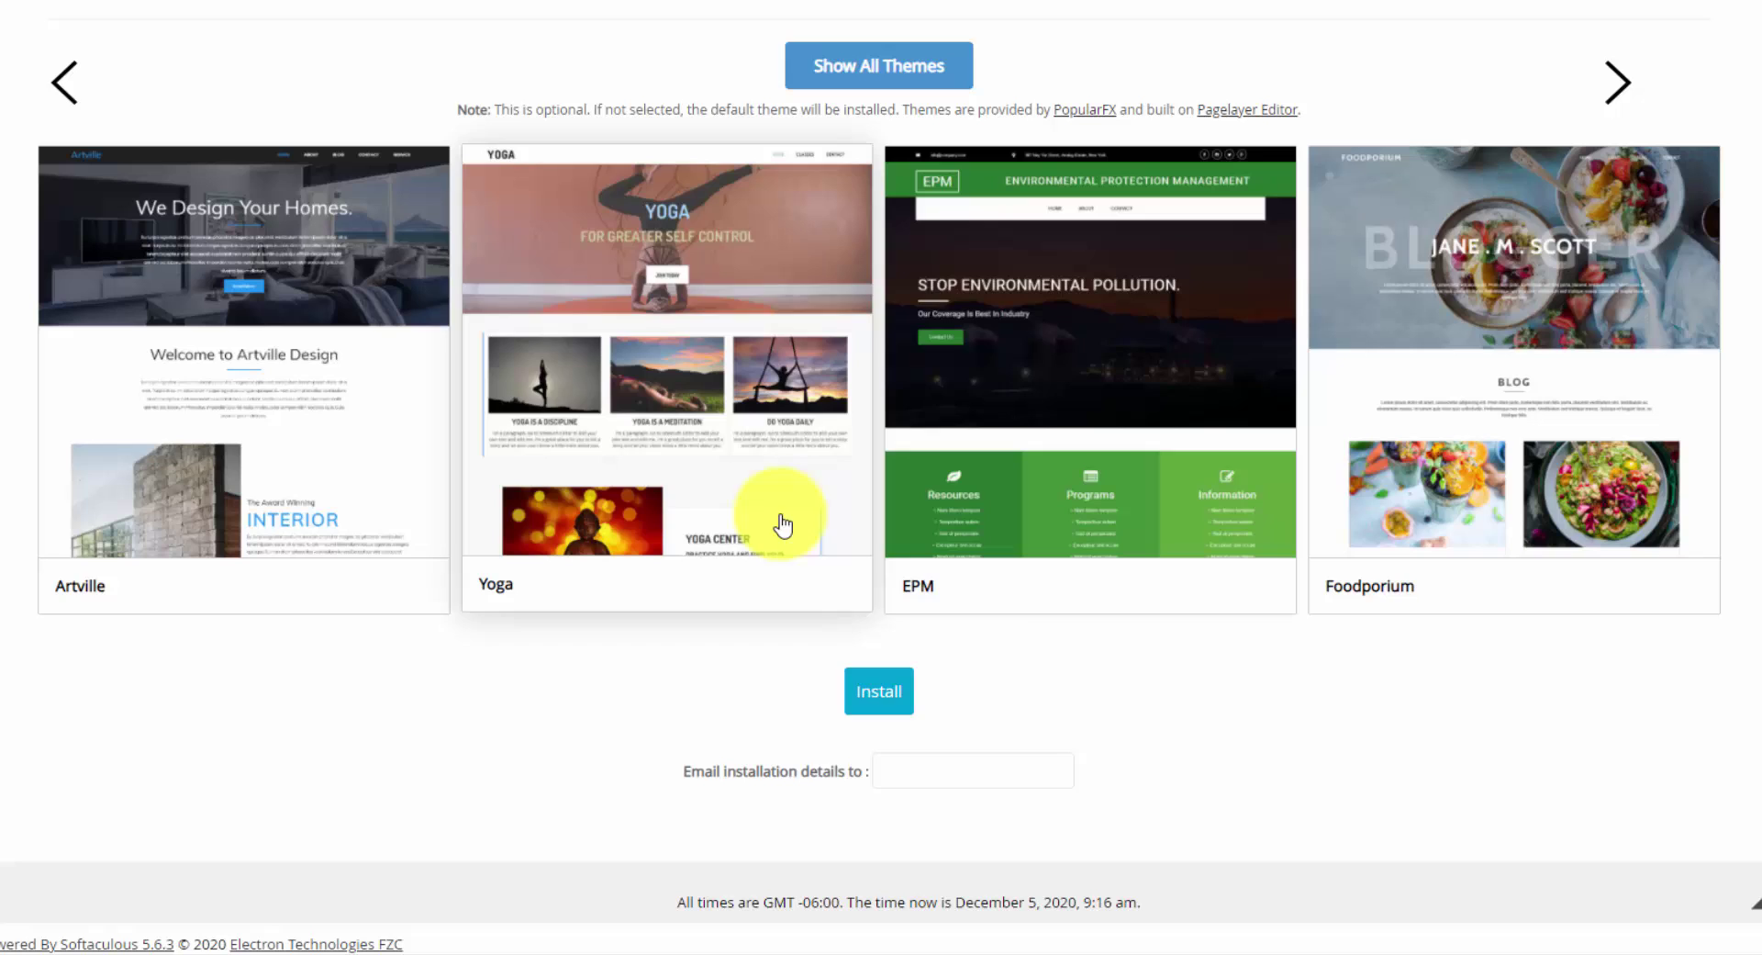
left_click(900, 689)
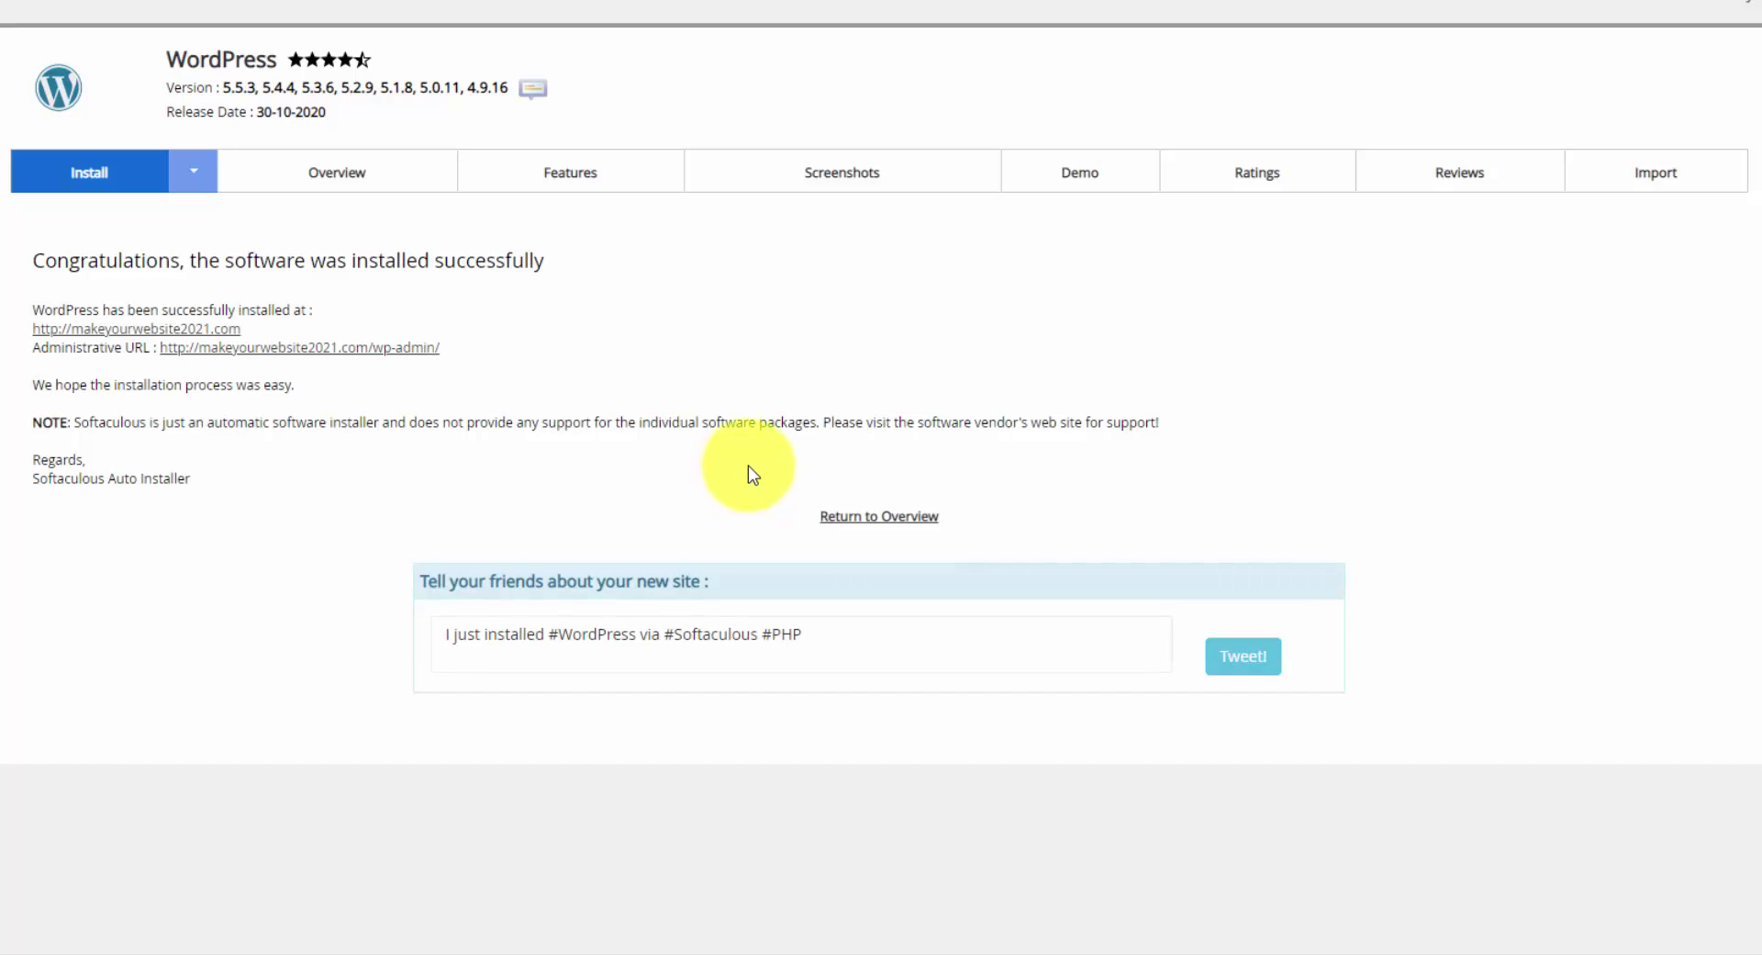
Open the newly installed makeyourwebsite2021.com site from the success page.
left_click(133, 332)
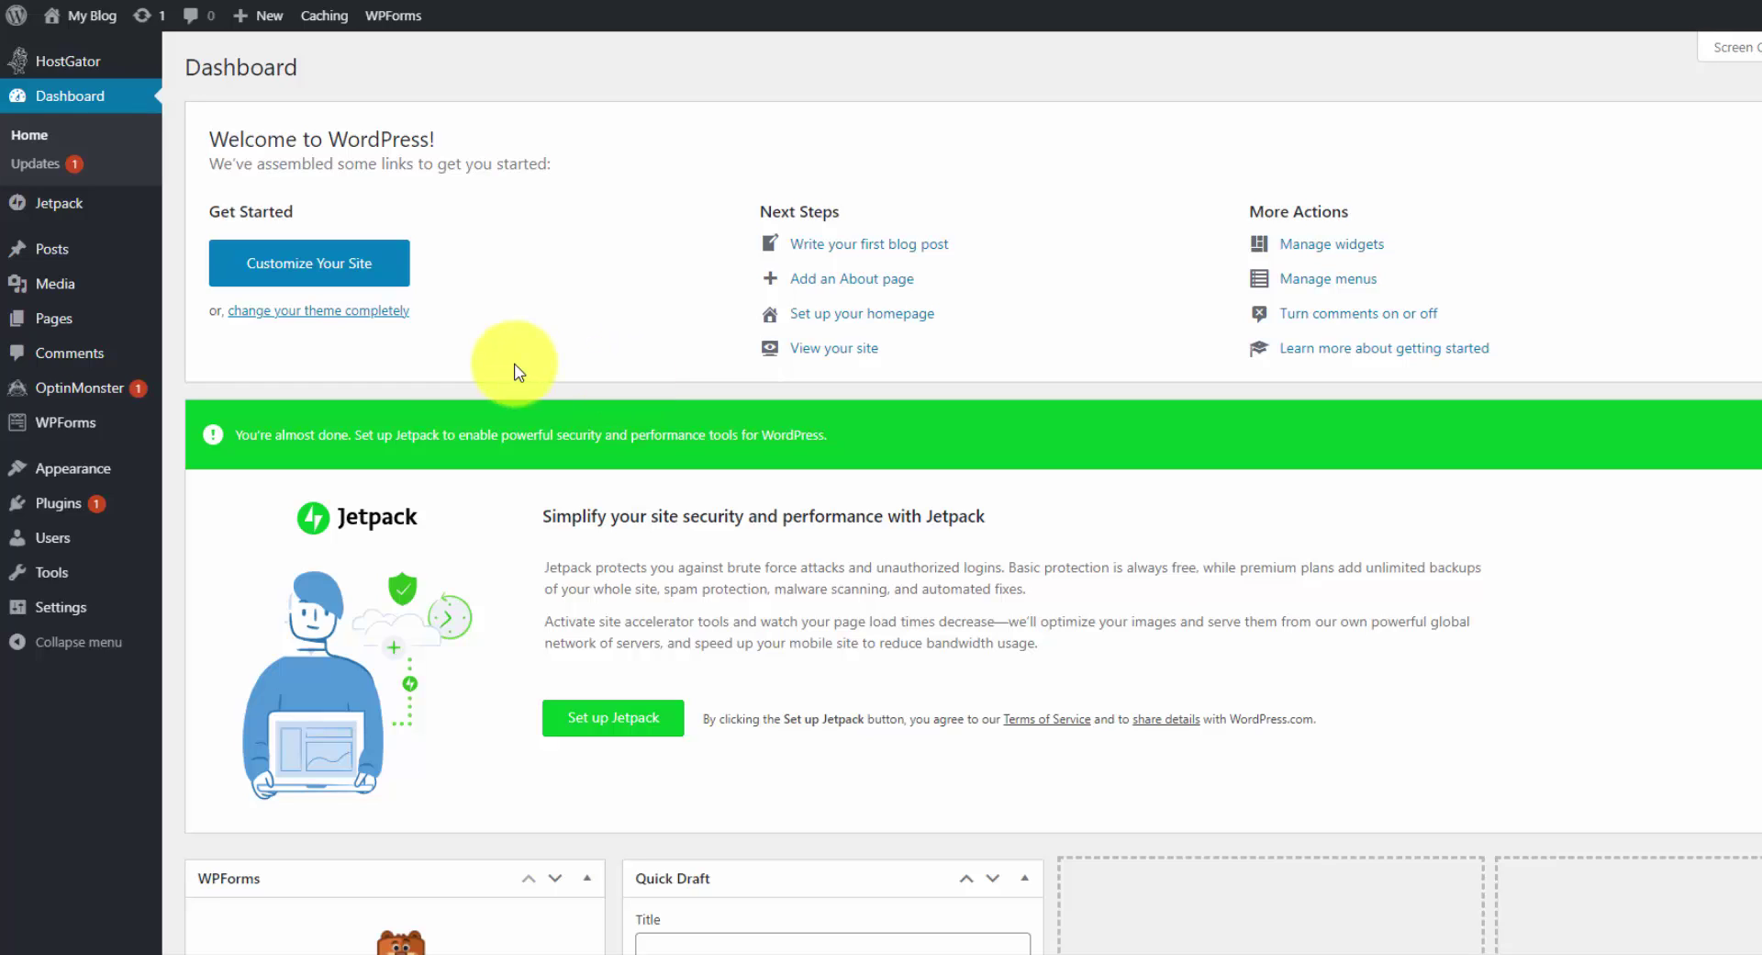
In General Settings, change both WordPress Address and Site Address from http to https.
left_click(82, 606)
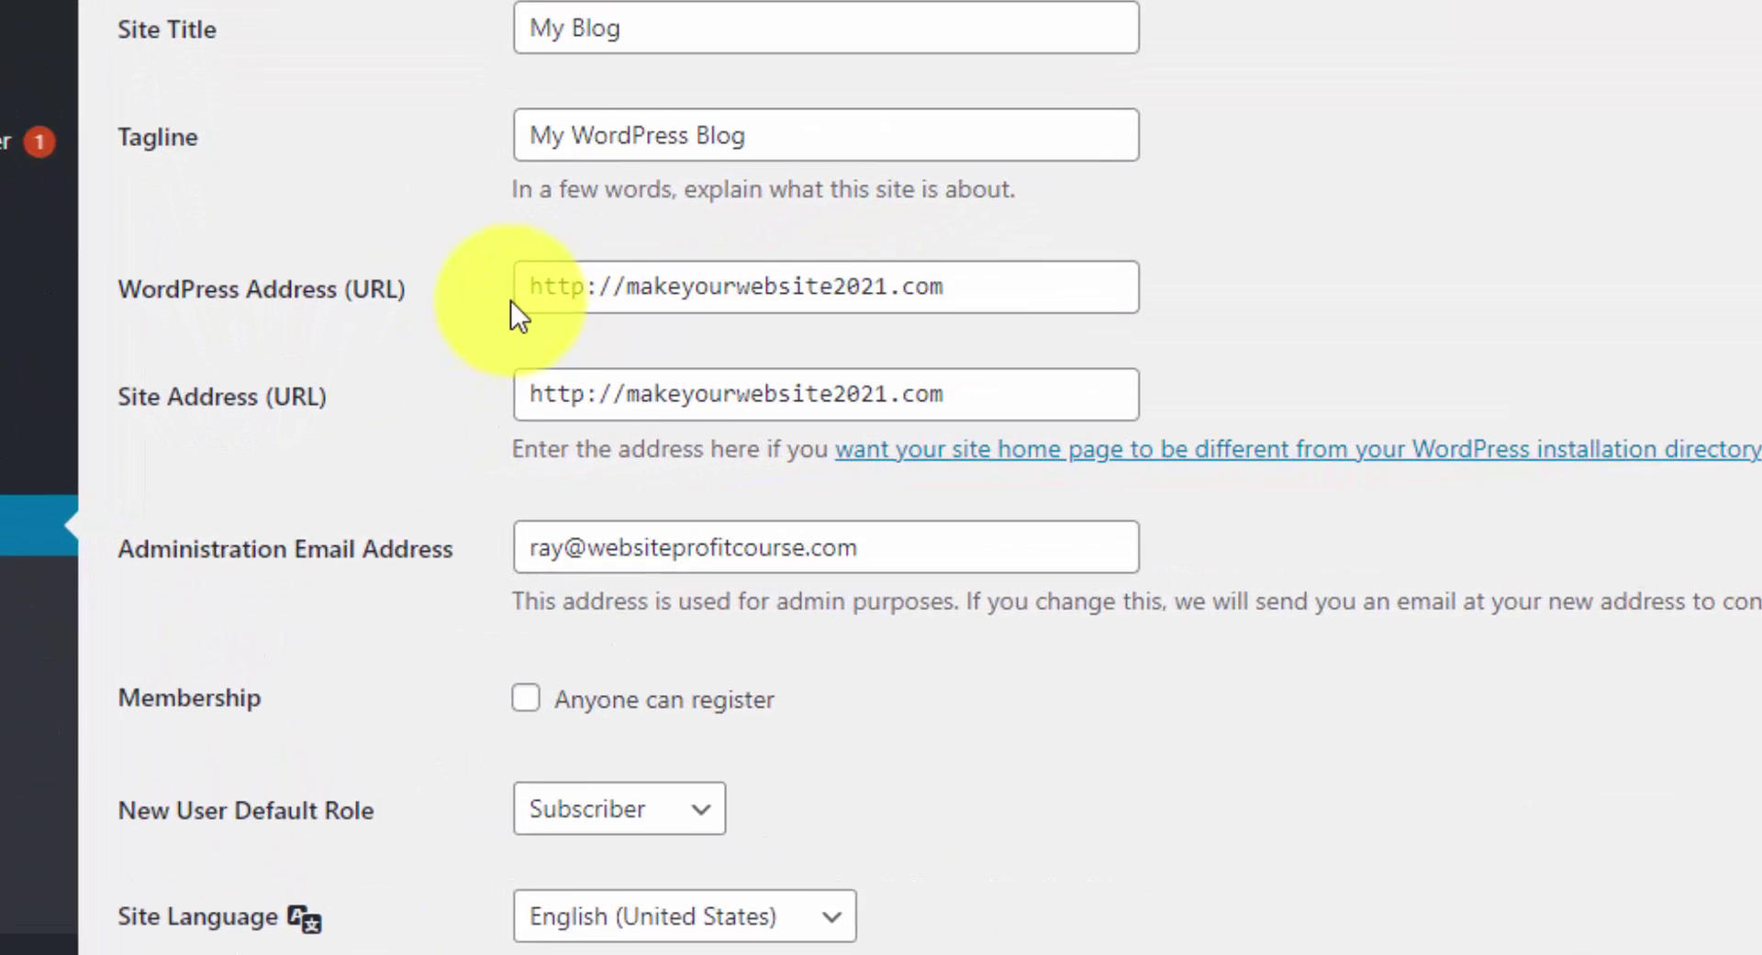
left_click(439, 399)
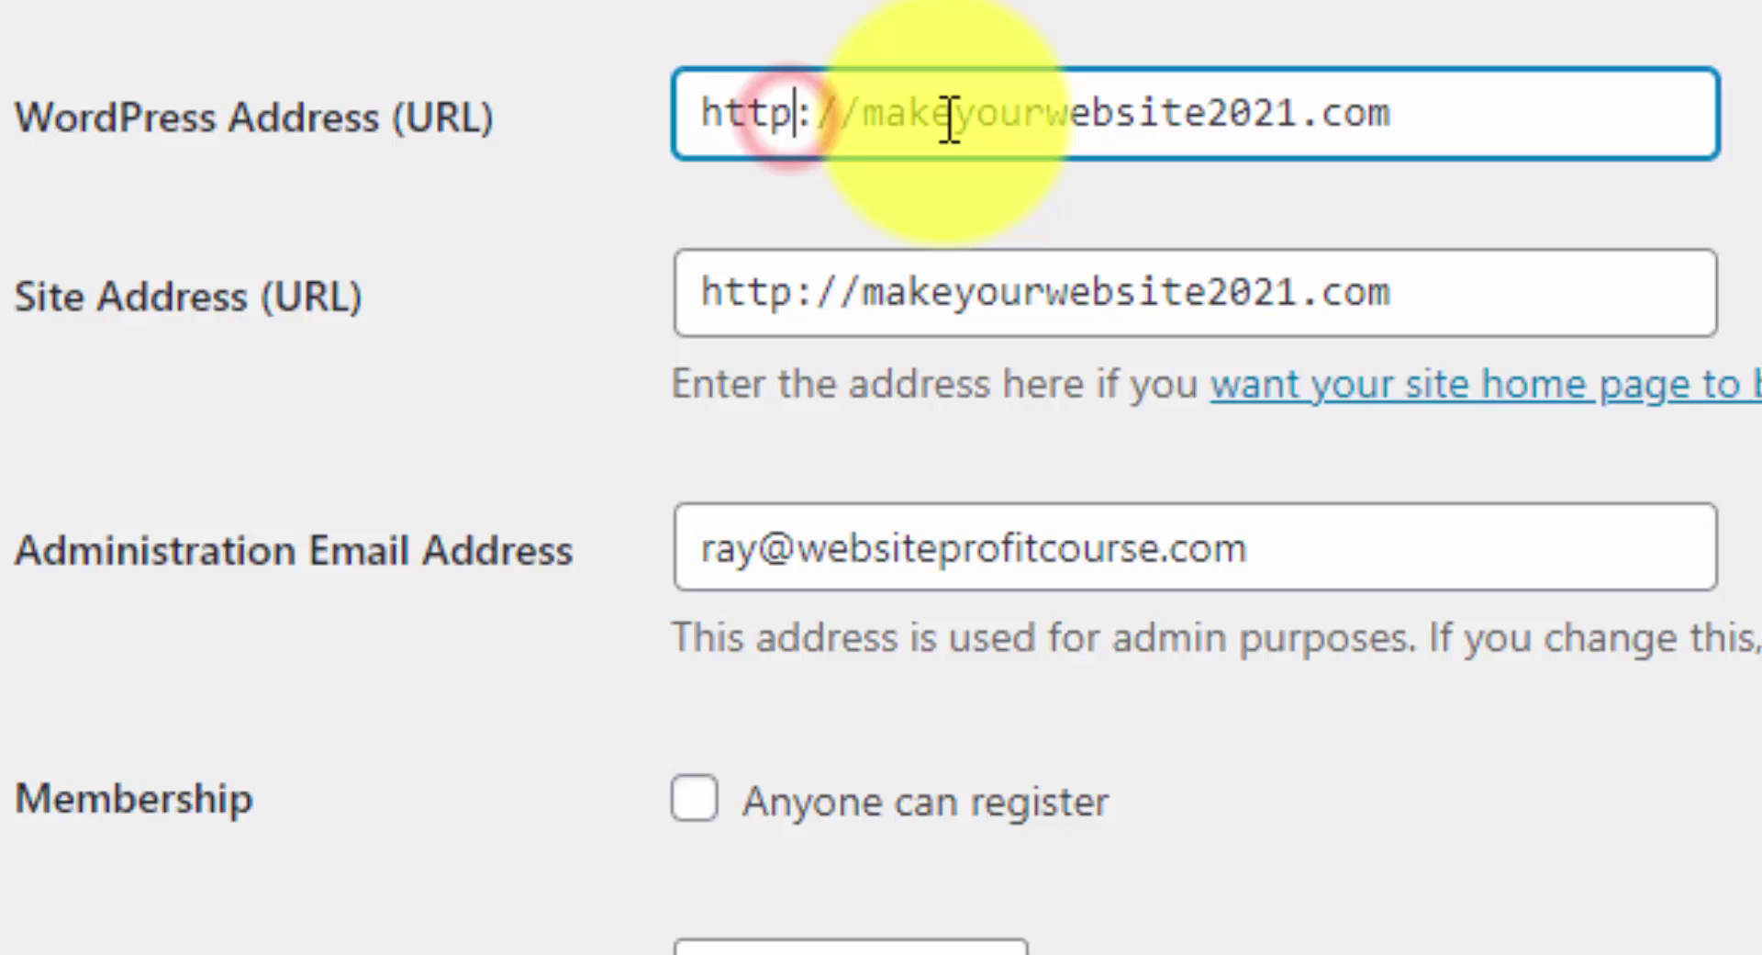
type("s")
left_click(803, 280)
type("s")
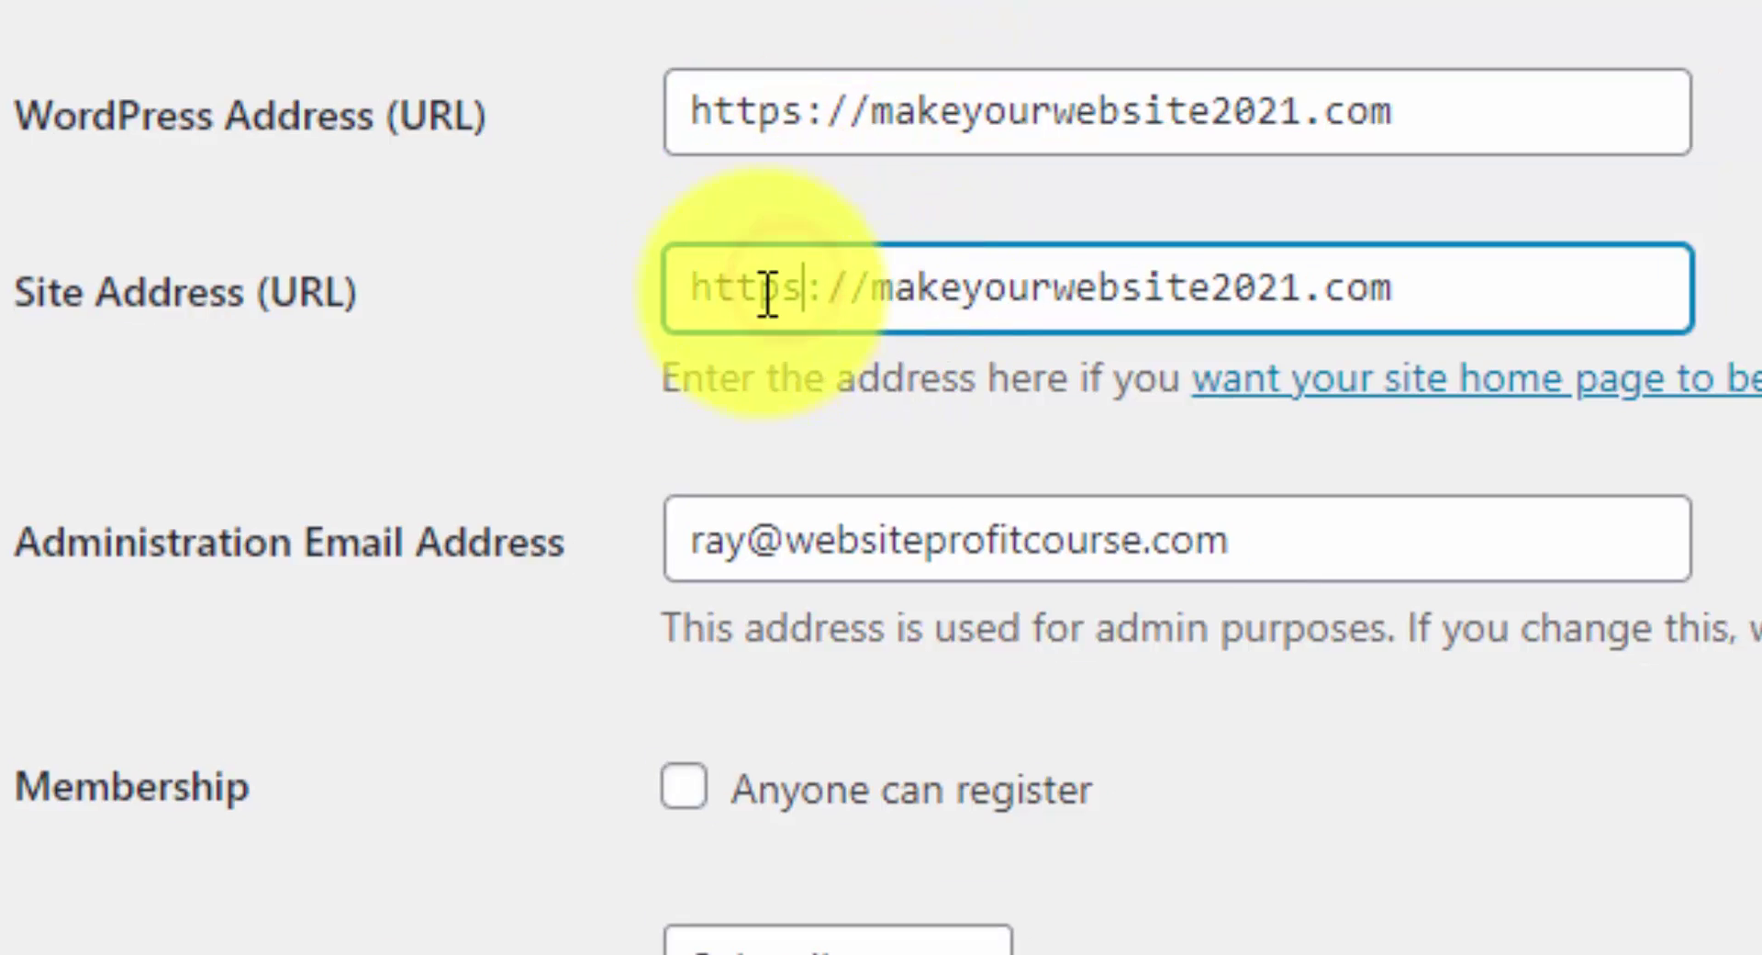
Look over the General Settings page, then go to the installed plugins list.
scroll(618, 382, "down", 10)
scroll(395, 731, "down", 7)
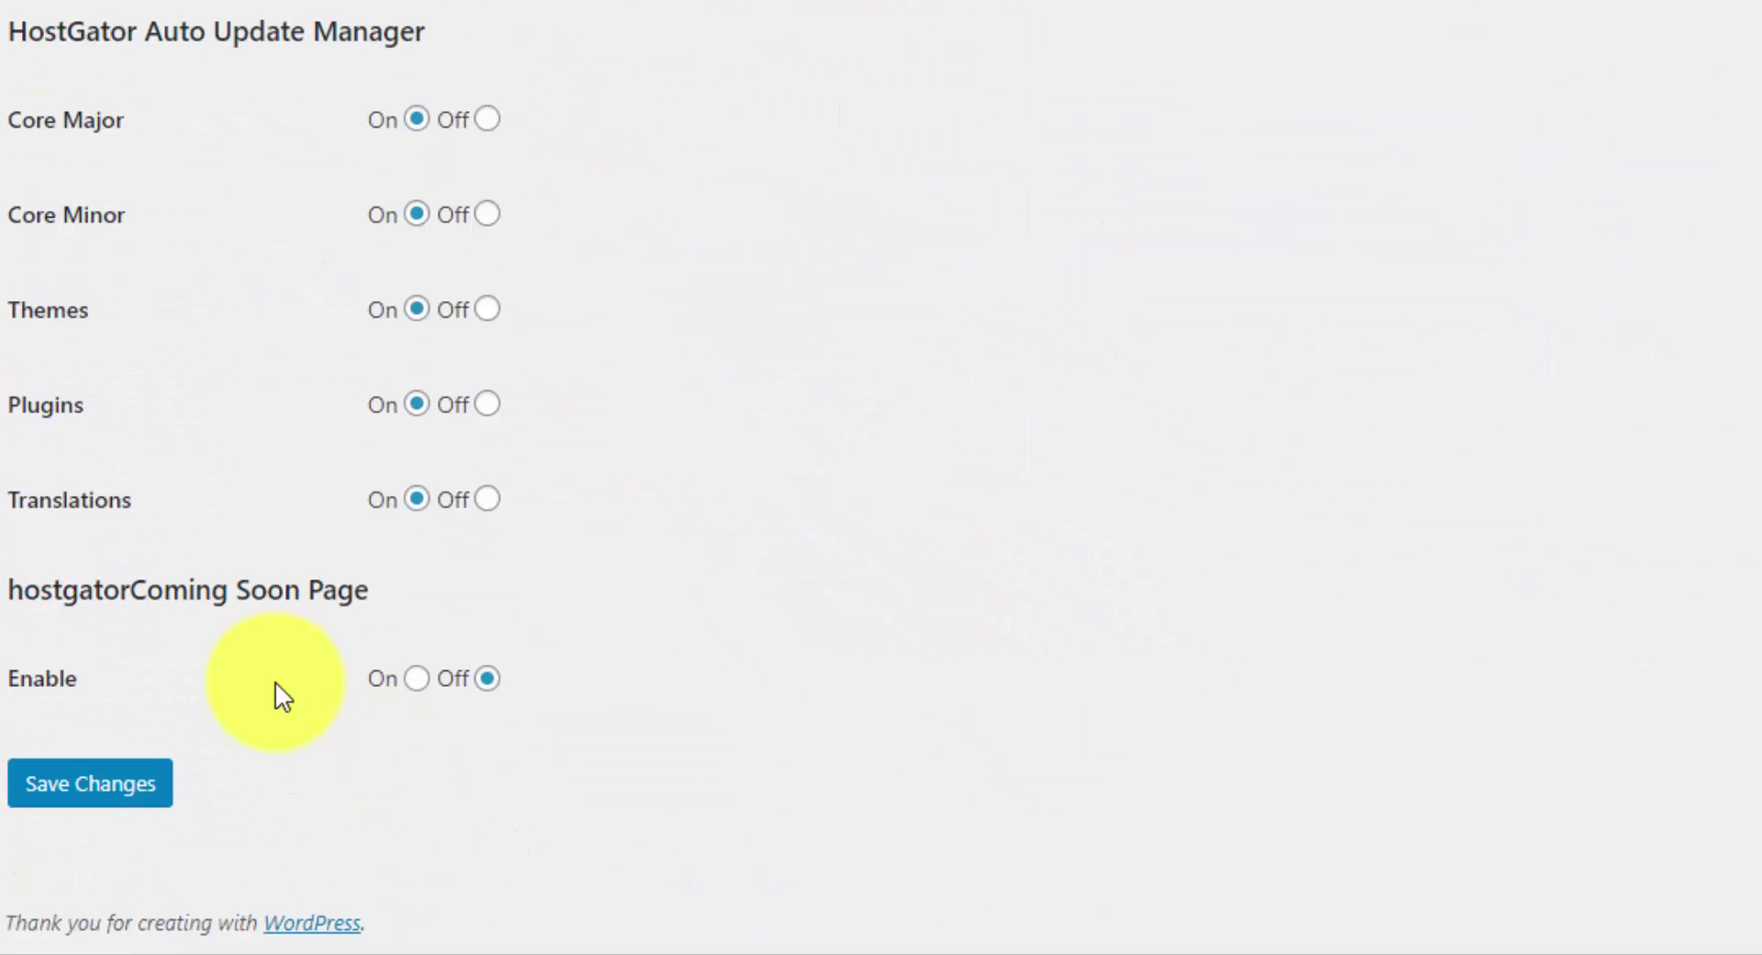
scroll(311, 614, "up", 10)
scroll(463, 144, "up", 3)
scroll(456, 169, "down", 2)
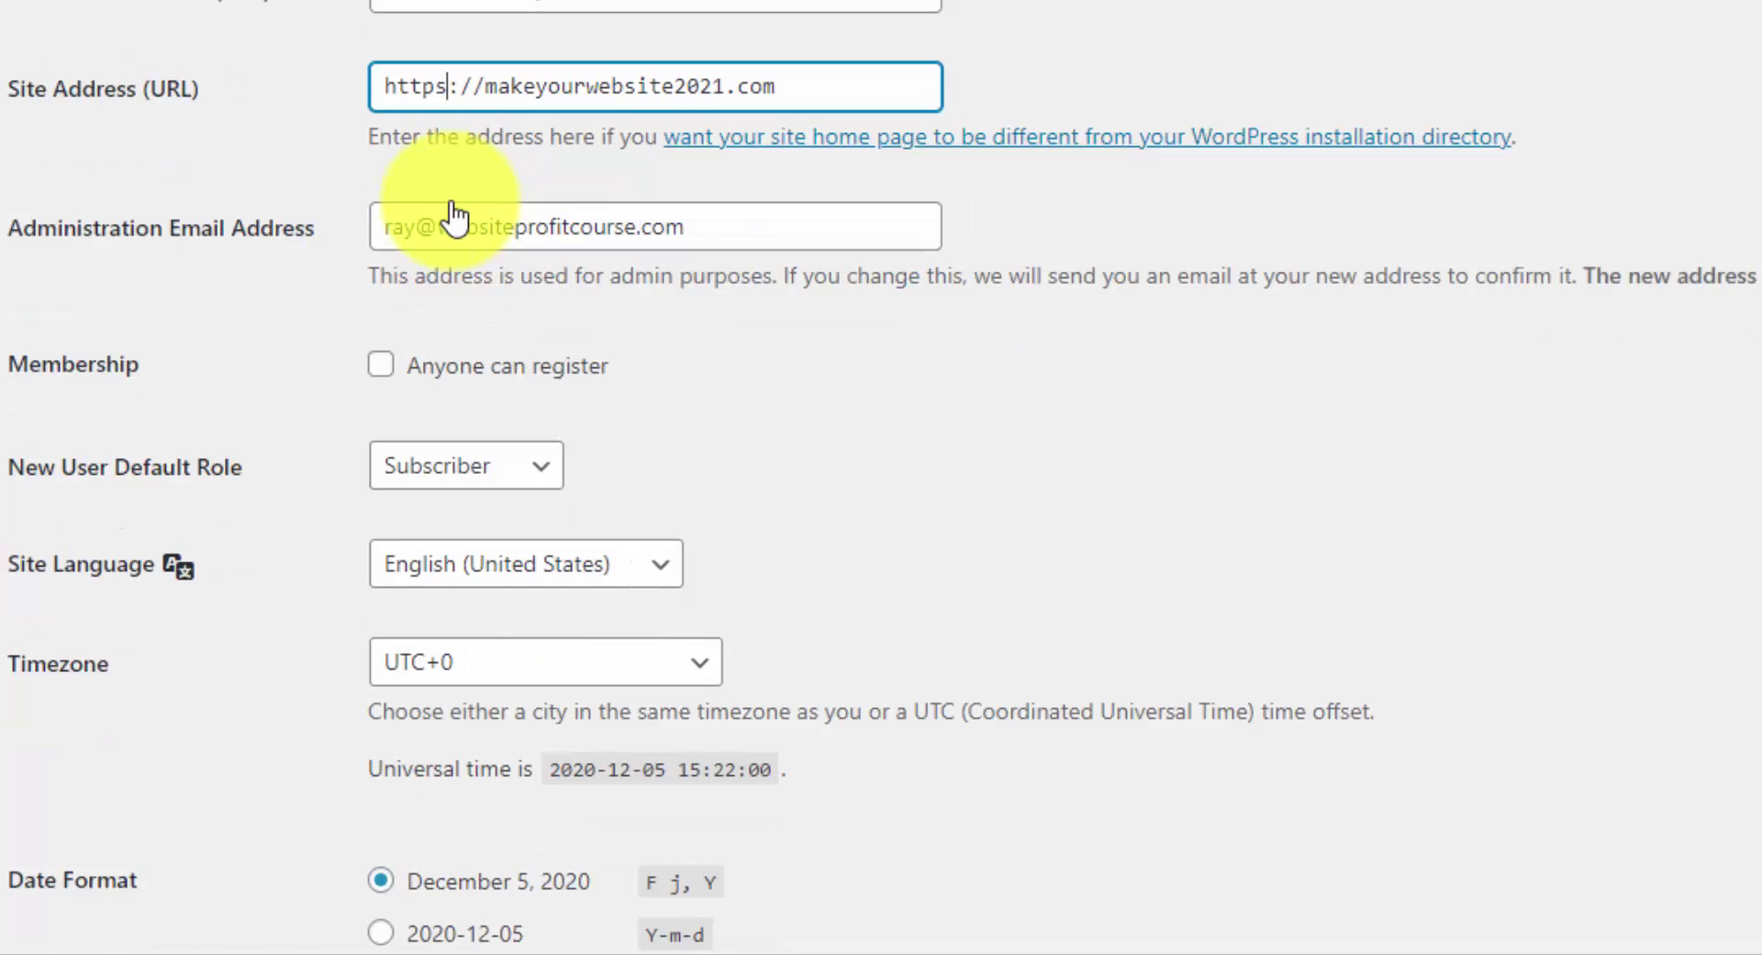
scroll(456, 216, "down", 10)
scroll(452, 282, "up", 3)
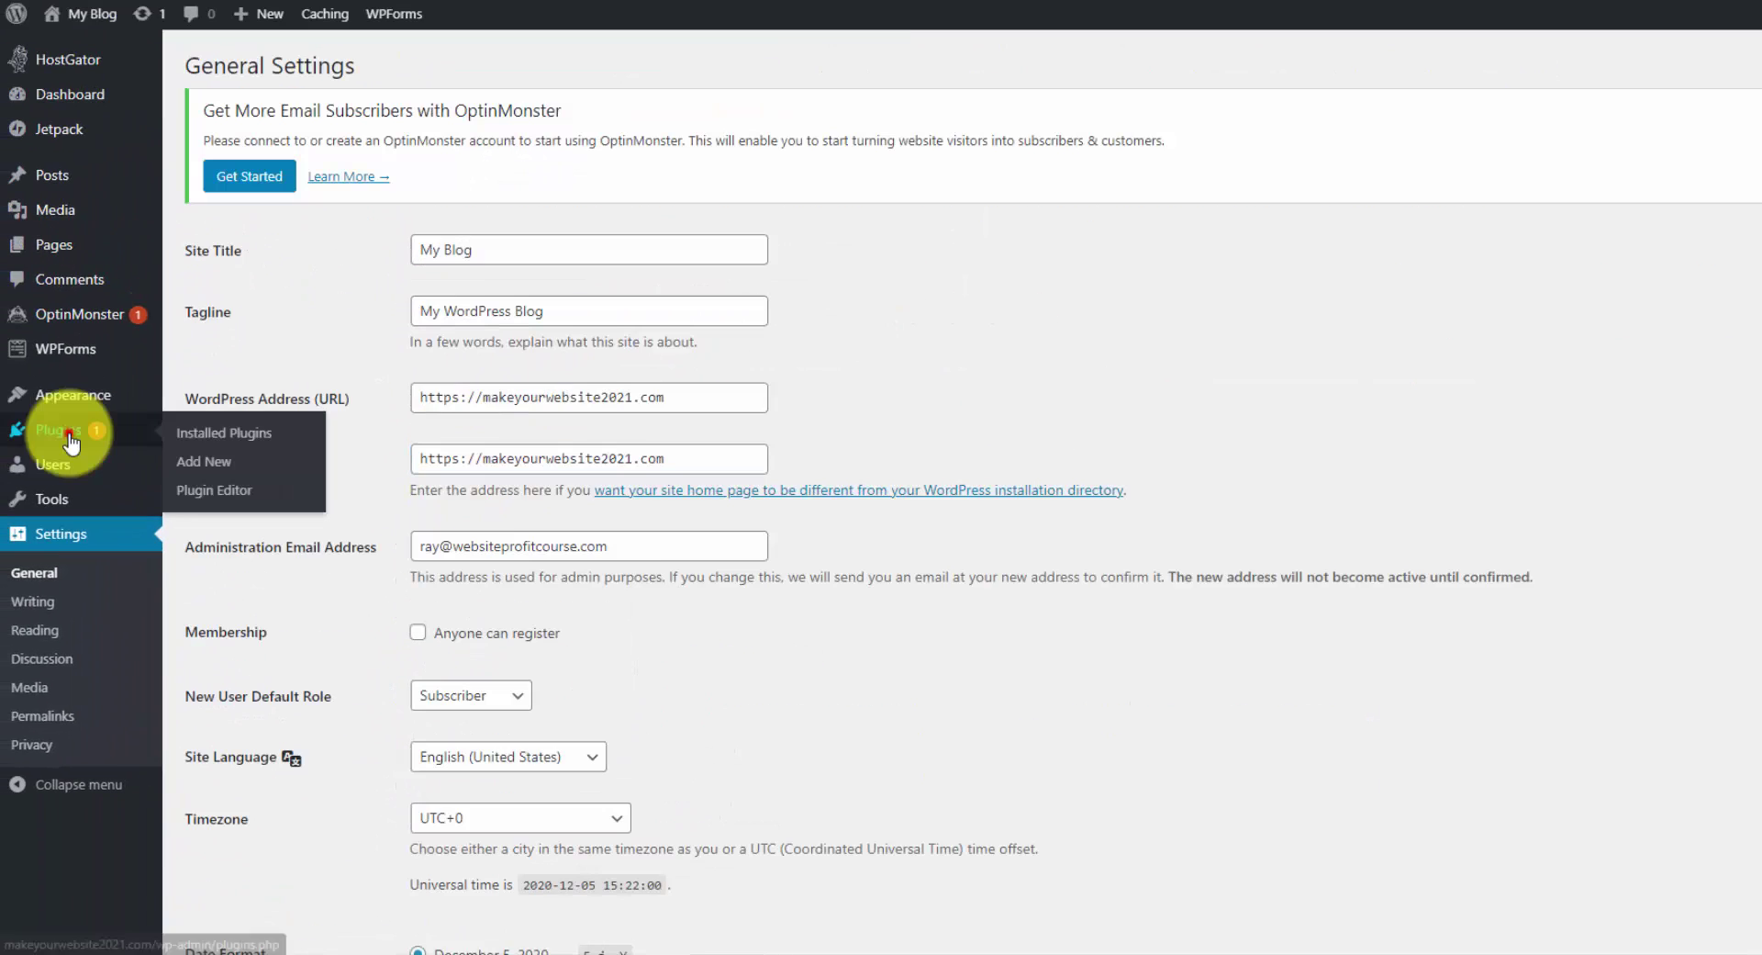
left_click(58, 429)
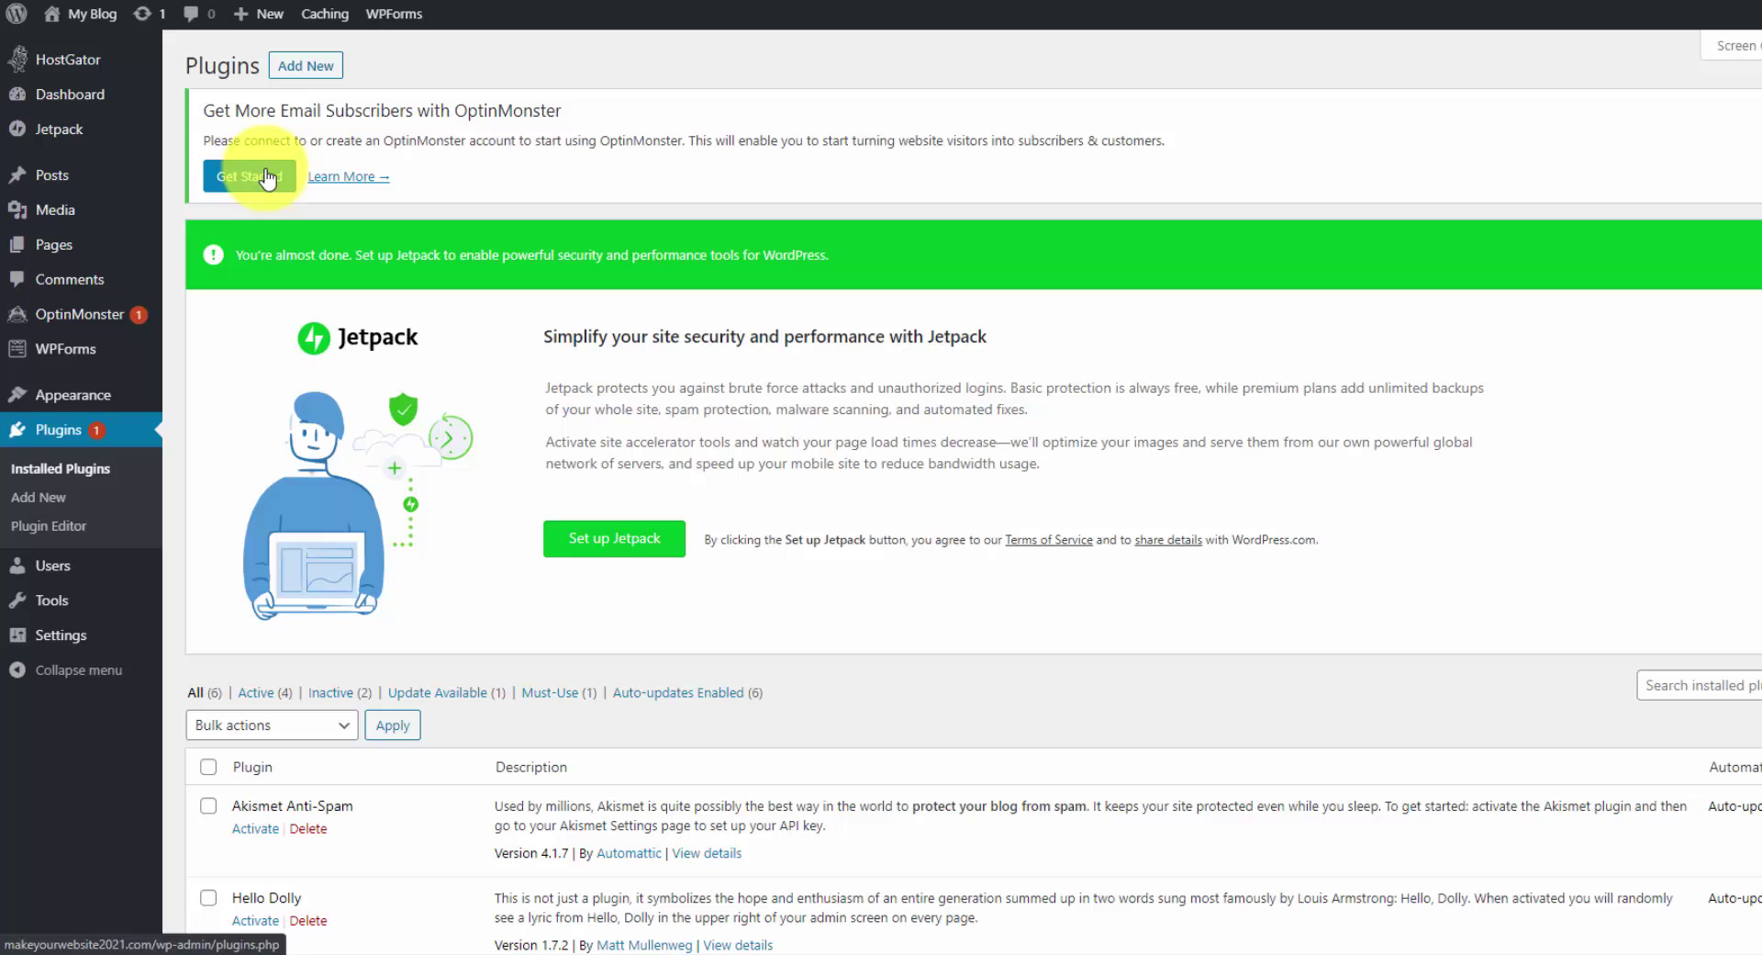
Search Add New plugins for 'really simple ssl' and check the Really Simple SSL result's active installs.
left_click(306, 65)
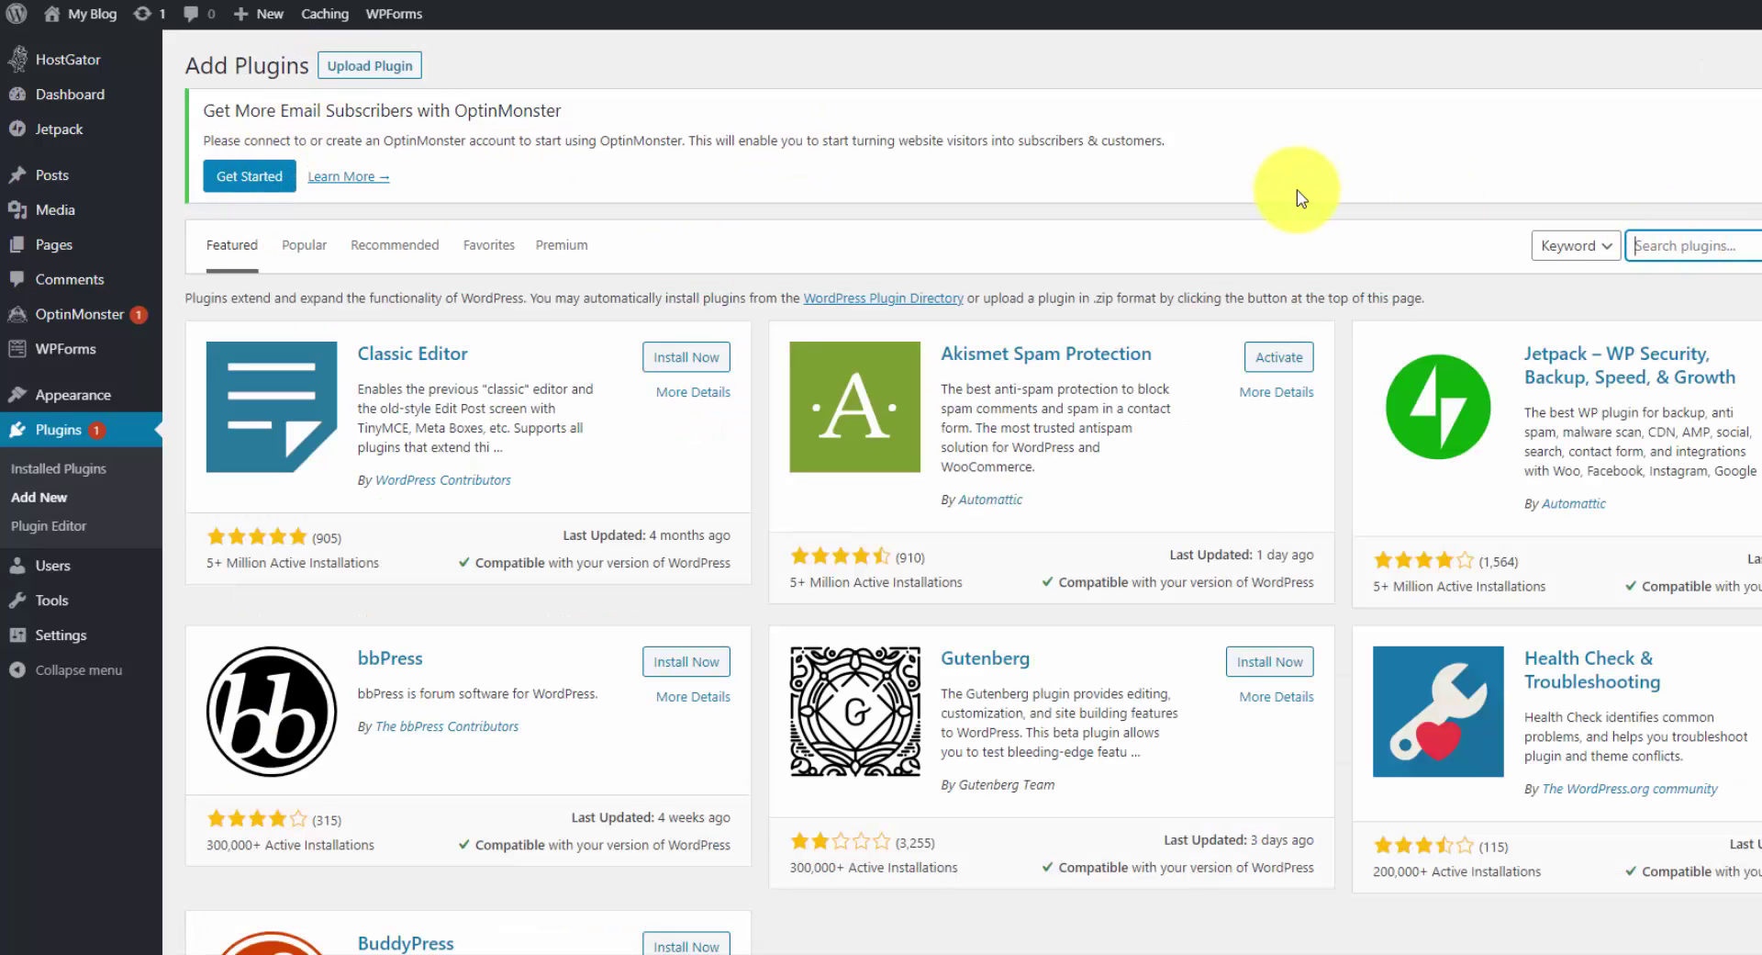
type("really simple ssl")
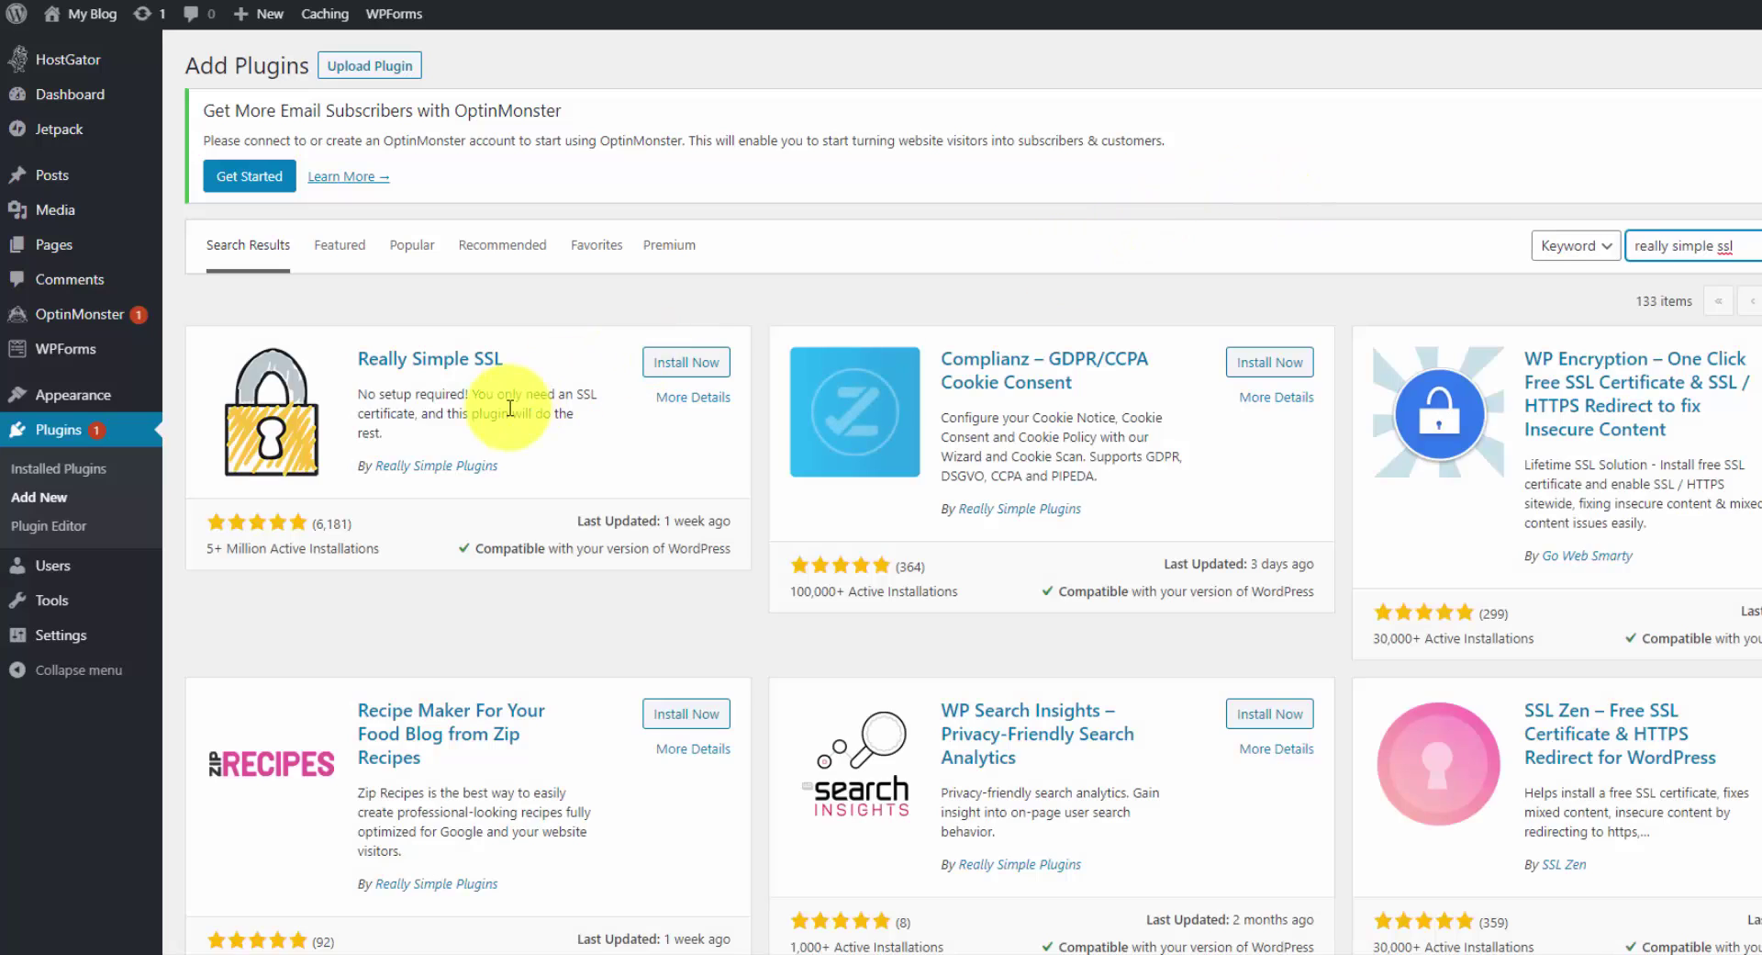
mouse_move(394, 548)
left_mouse_down()
mouse_move(205, 541)
mouse_move(379, 542)
left_mouse_up()
left_click(379, 541)
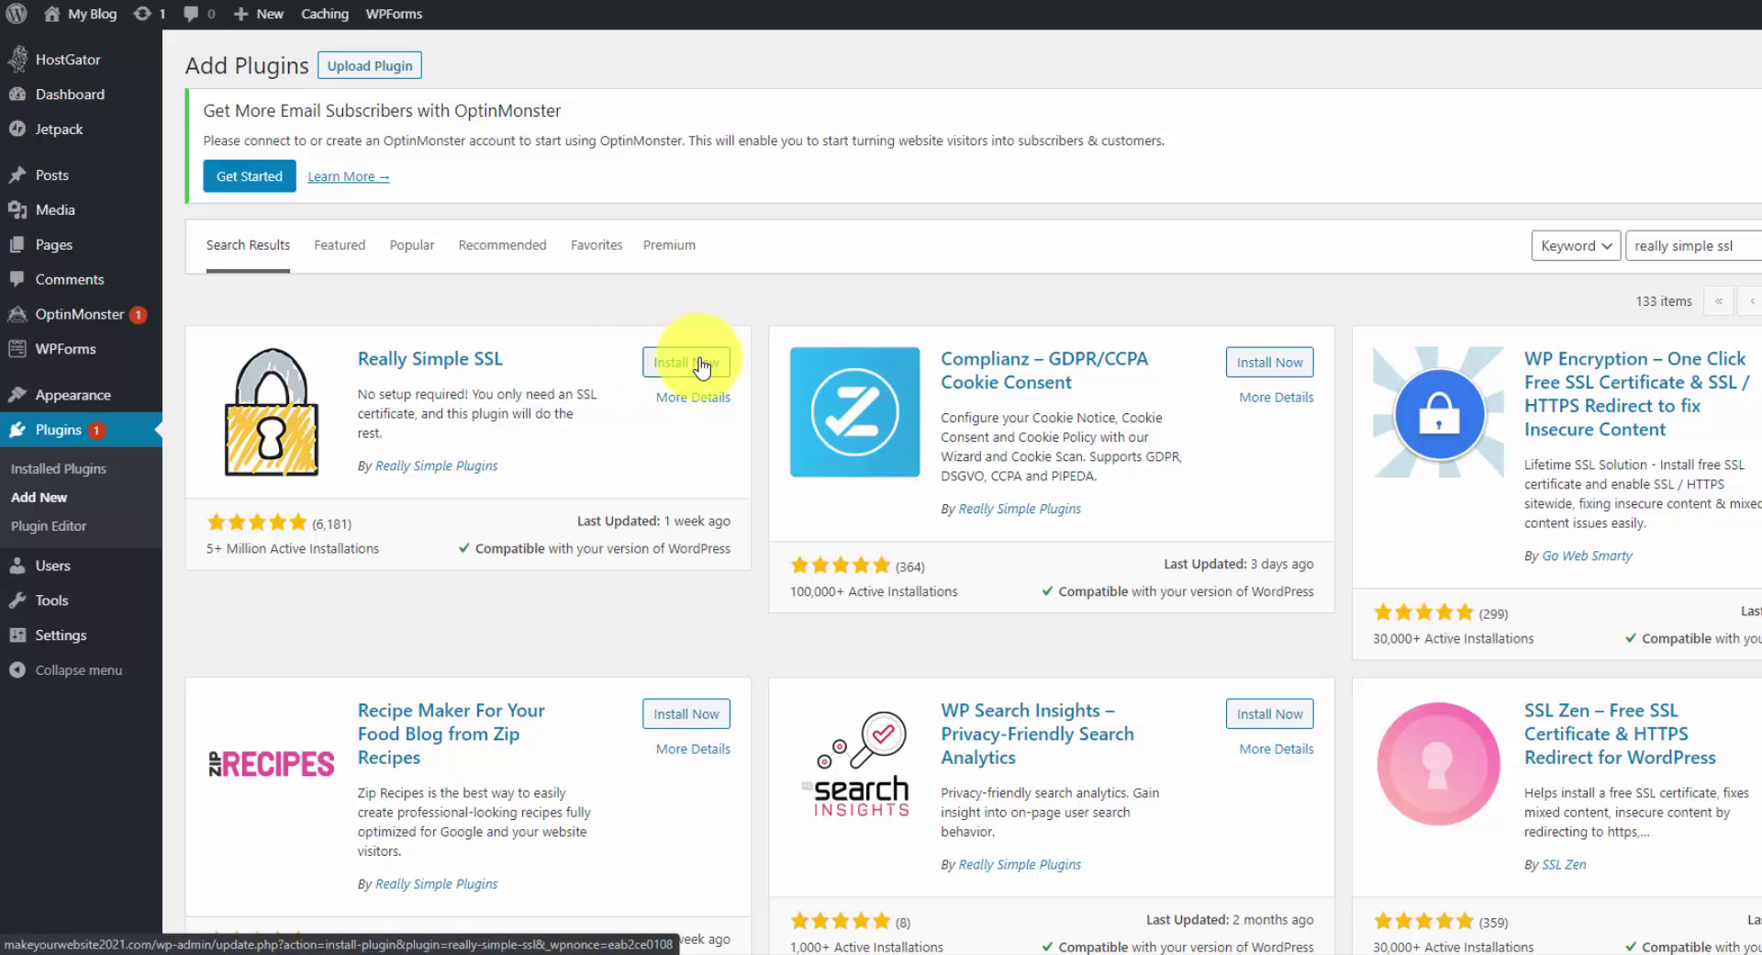
Select all installed plugins and bulk-deactivate them.
left_click(92, 432)
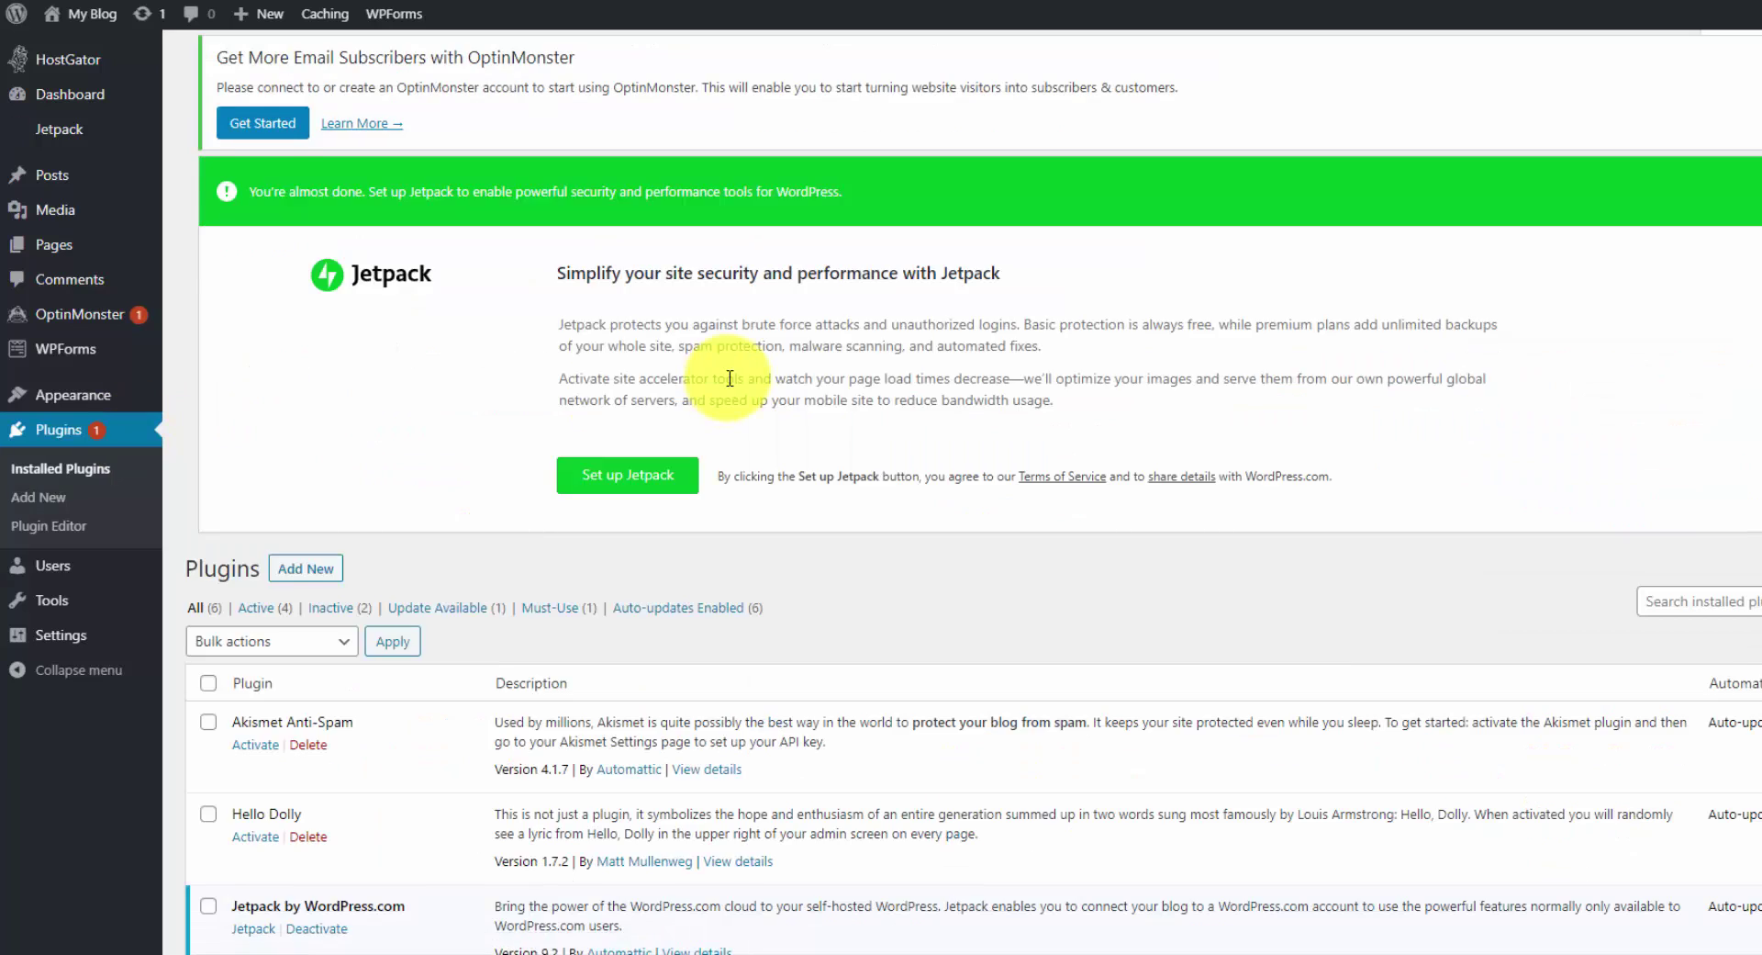
scroll(730, 378, "down", 3)
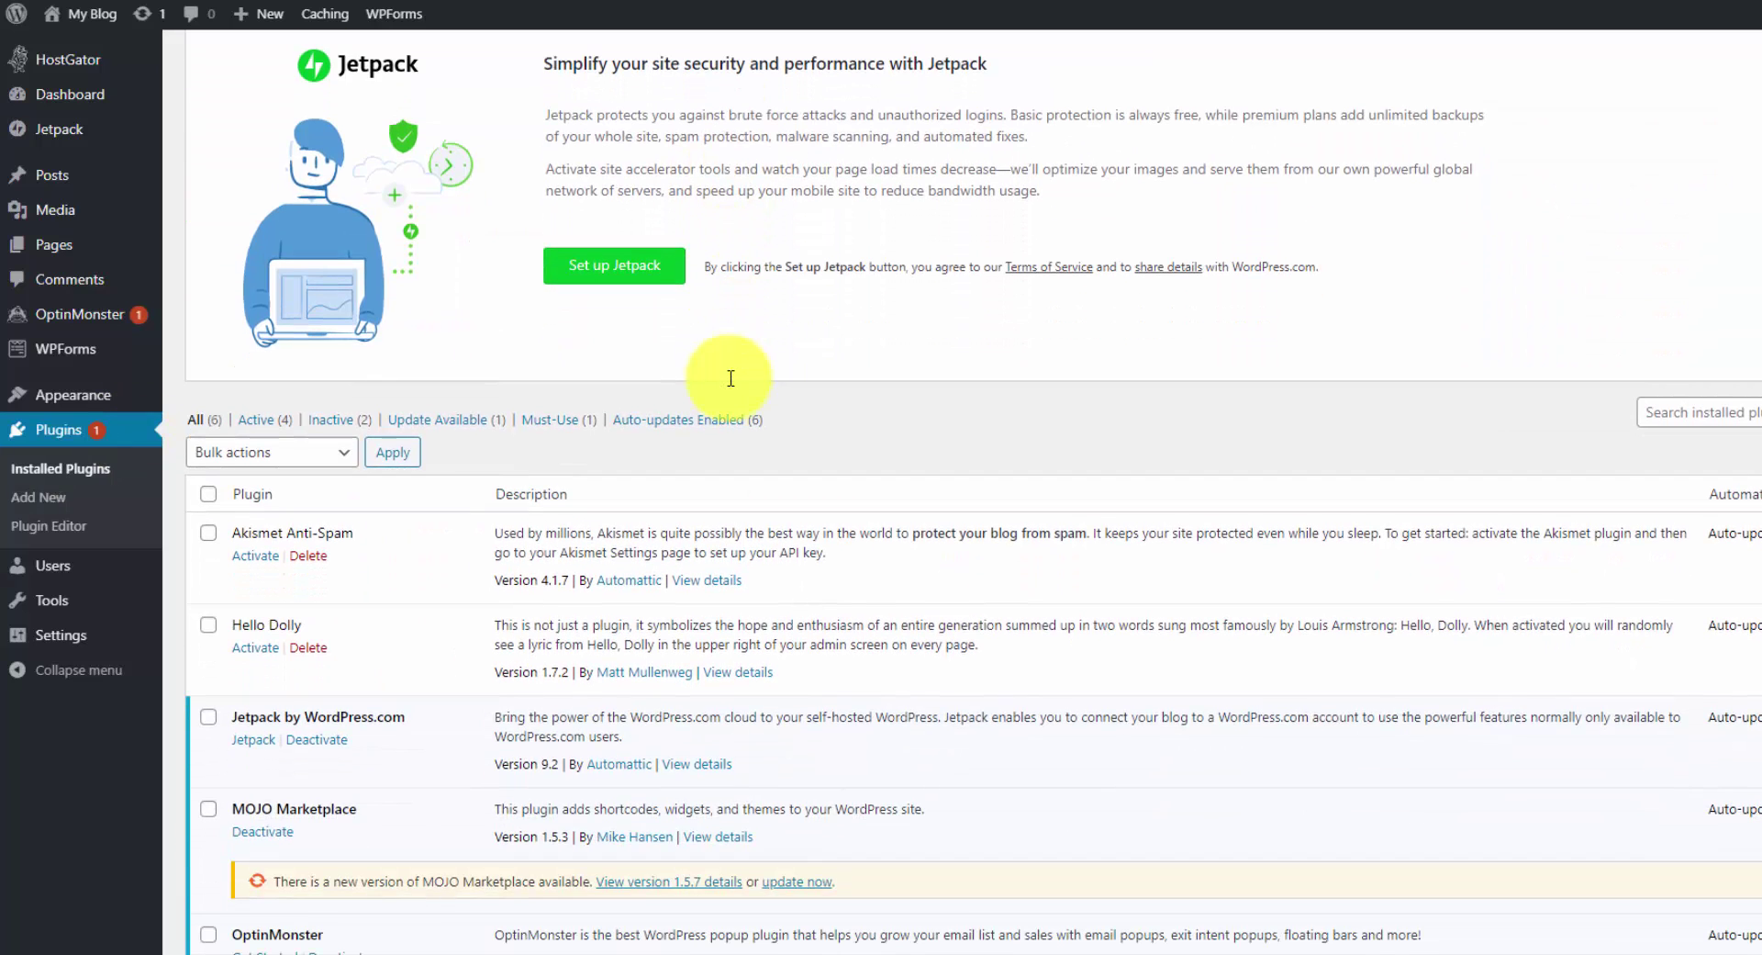
scroll(731, 378, "down", 3)
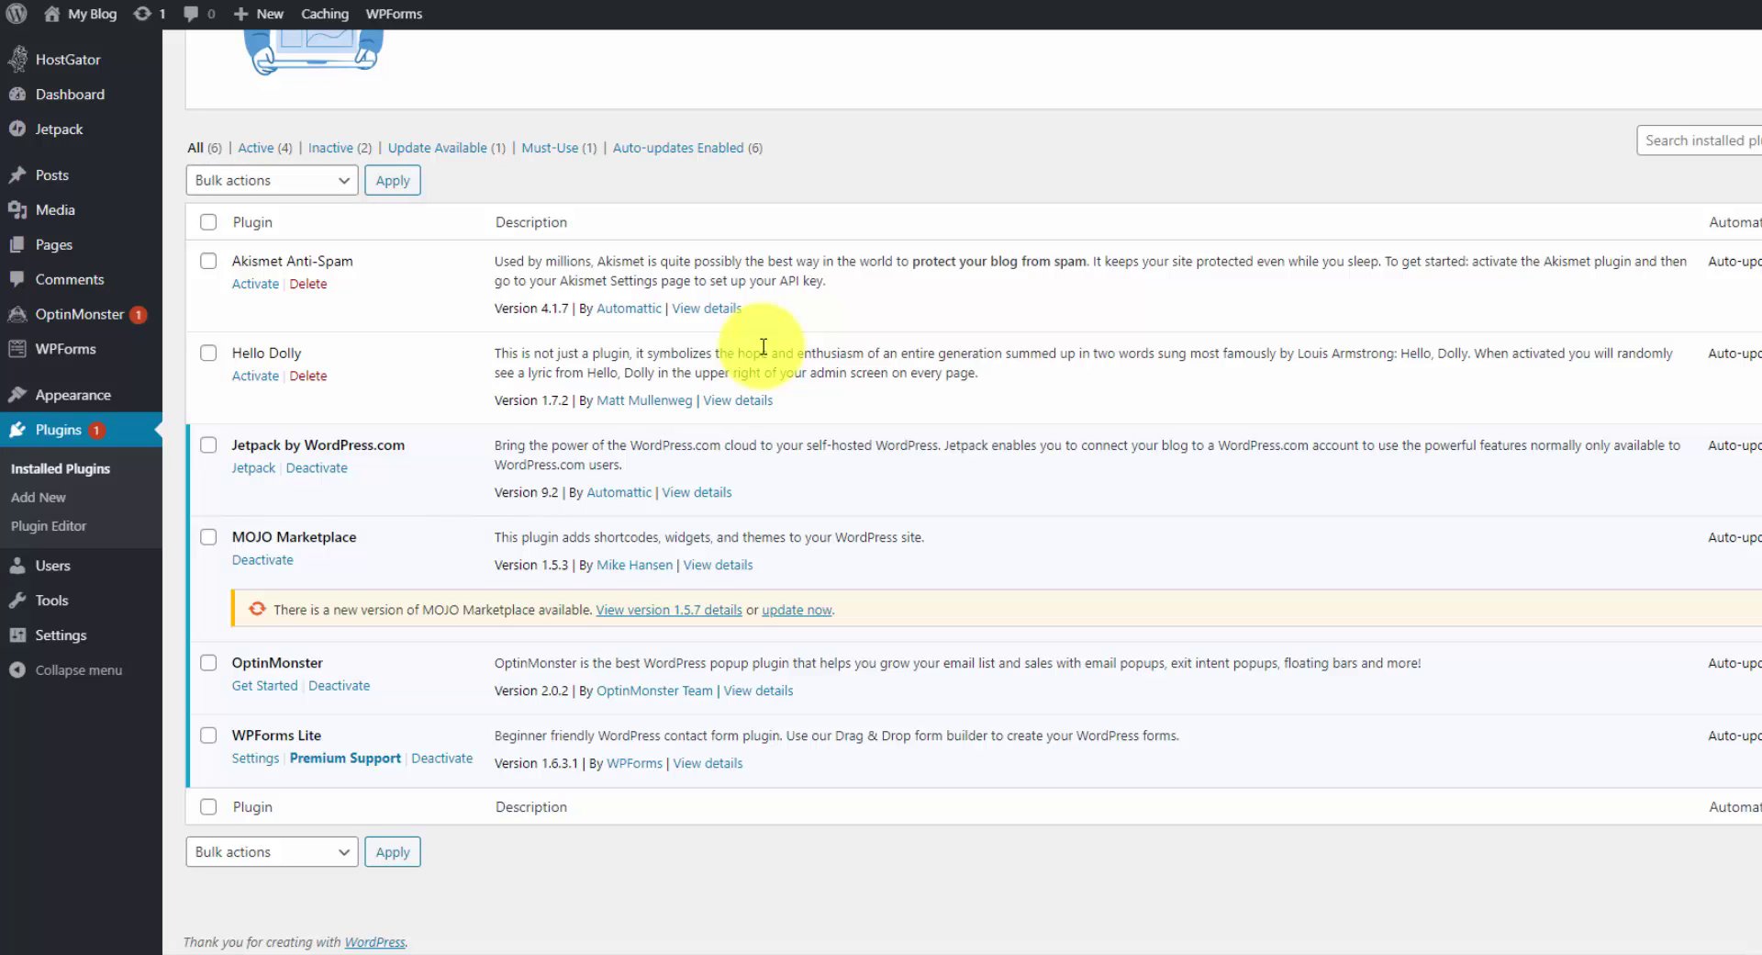
left_click(210, 223)
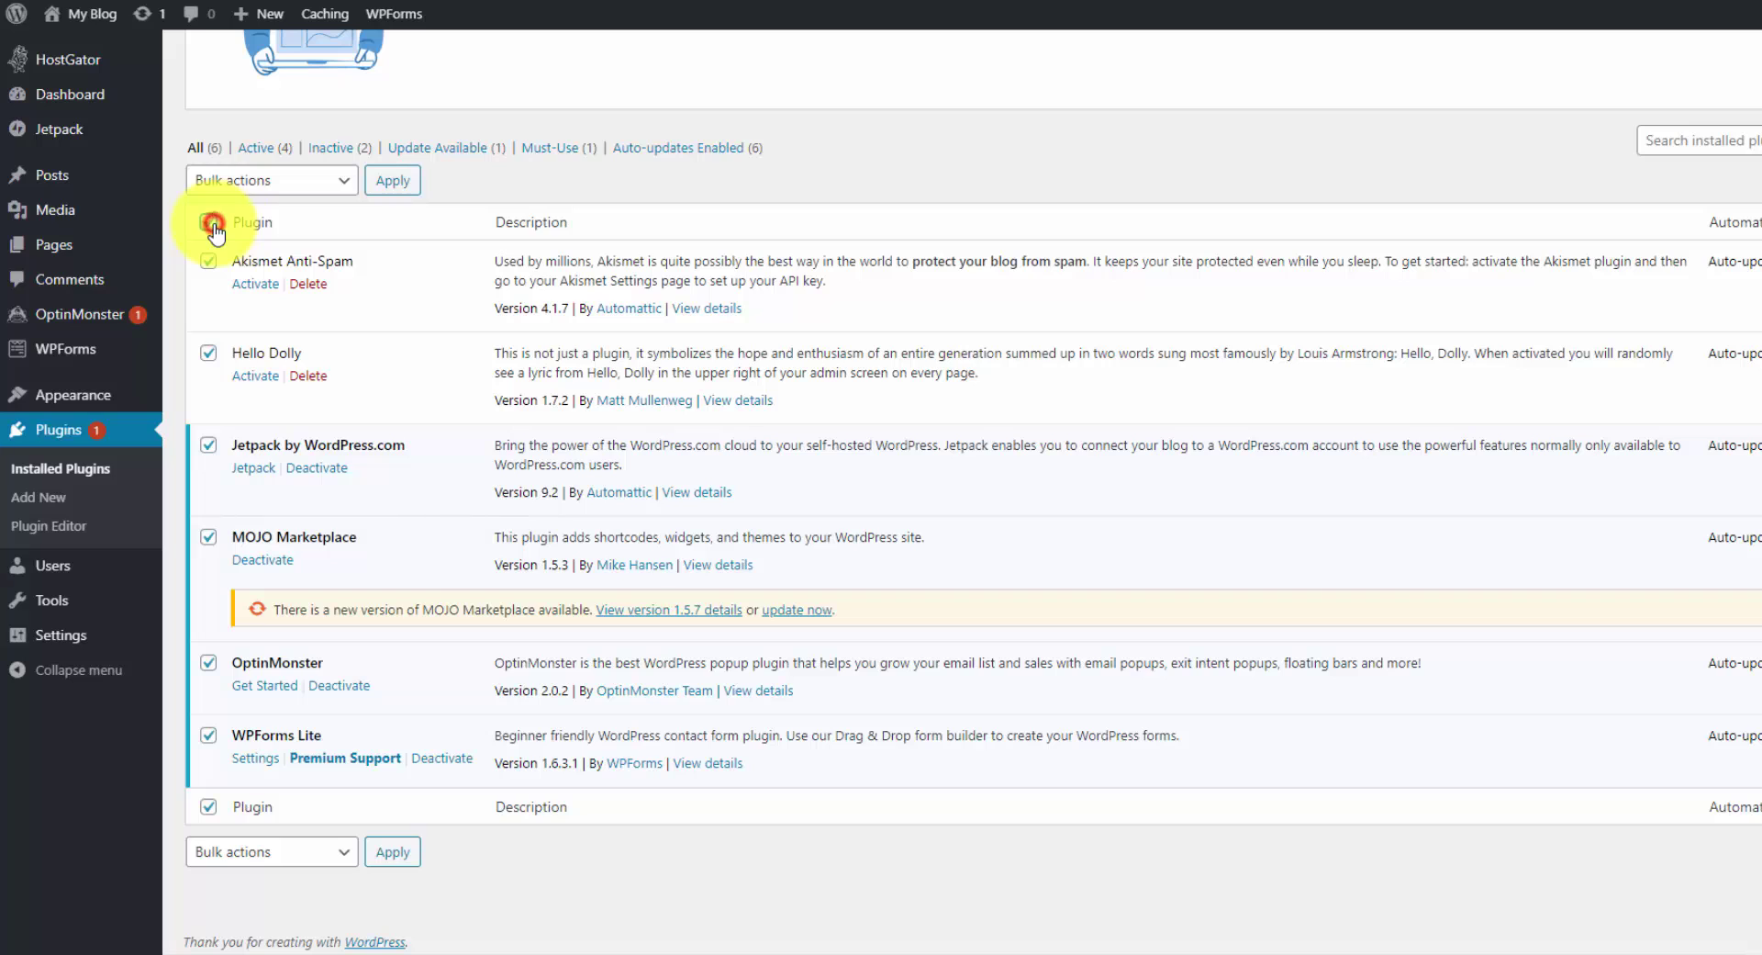
left_click(299, 180)
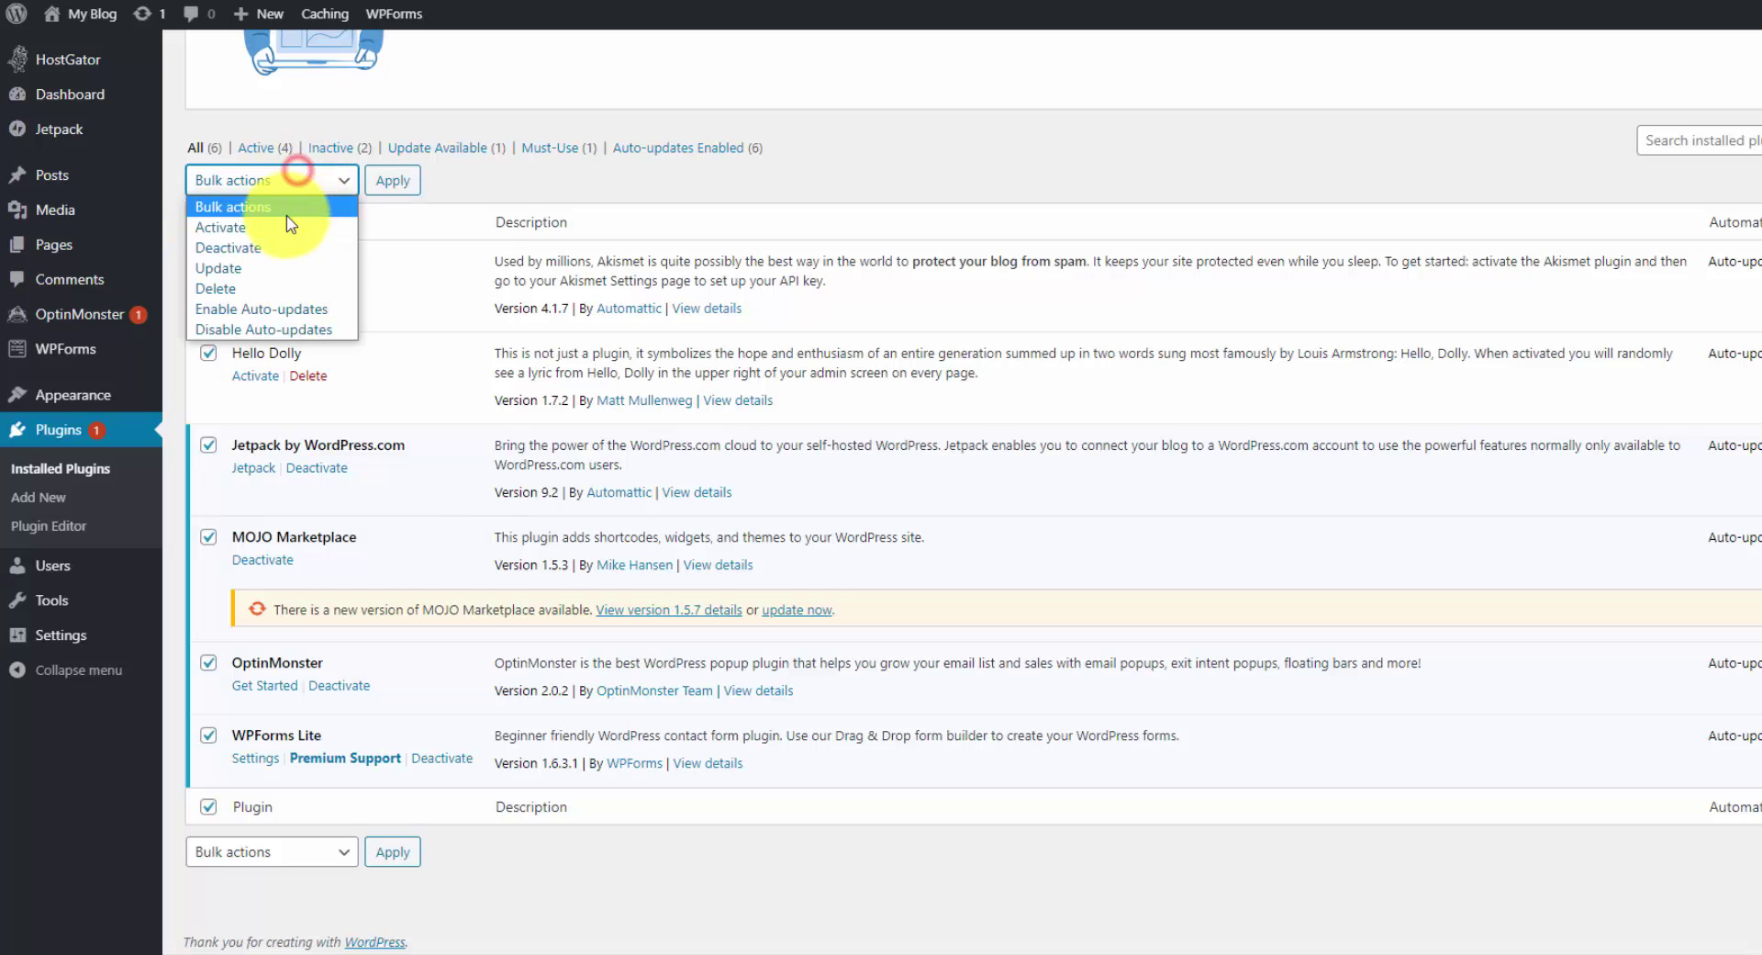
left_click(276, 243)
left_click(382, 188)
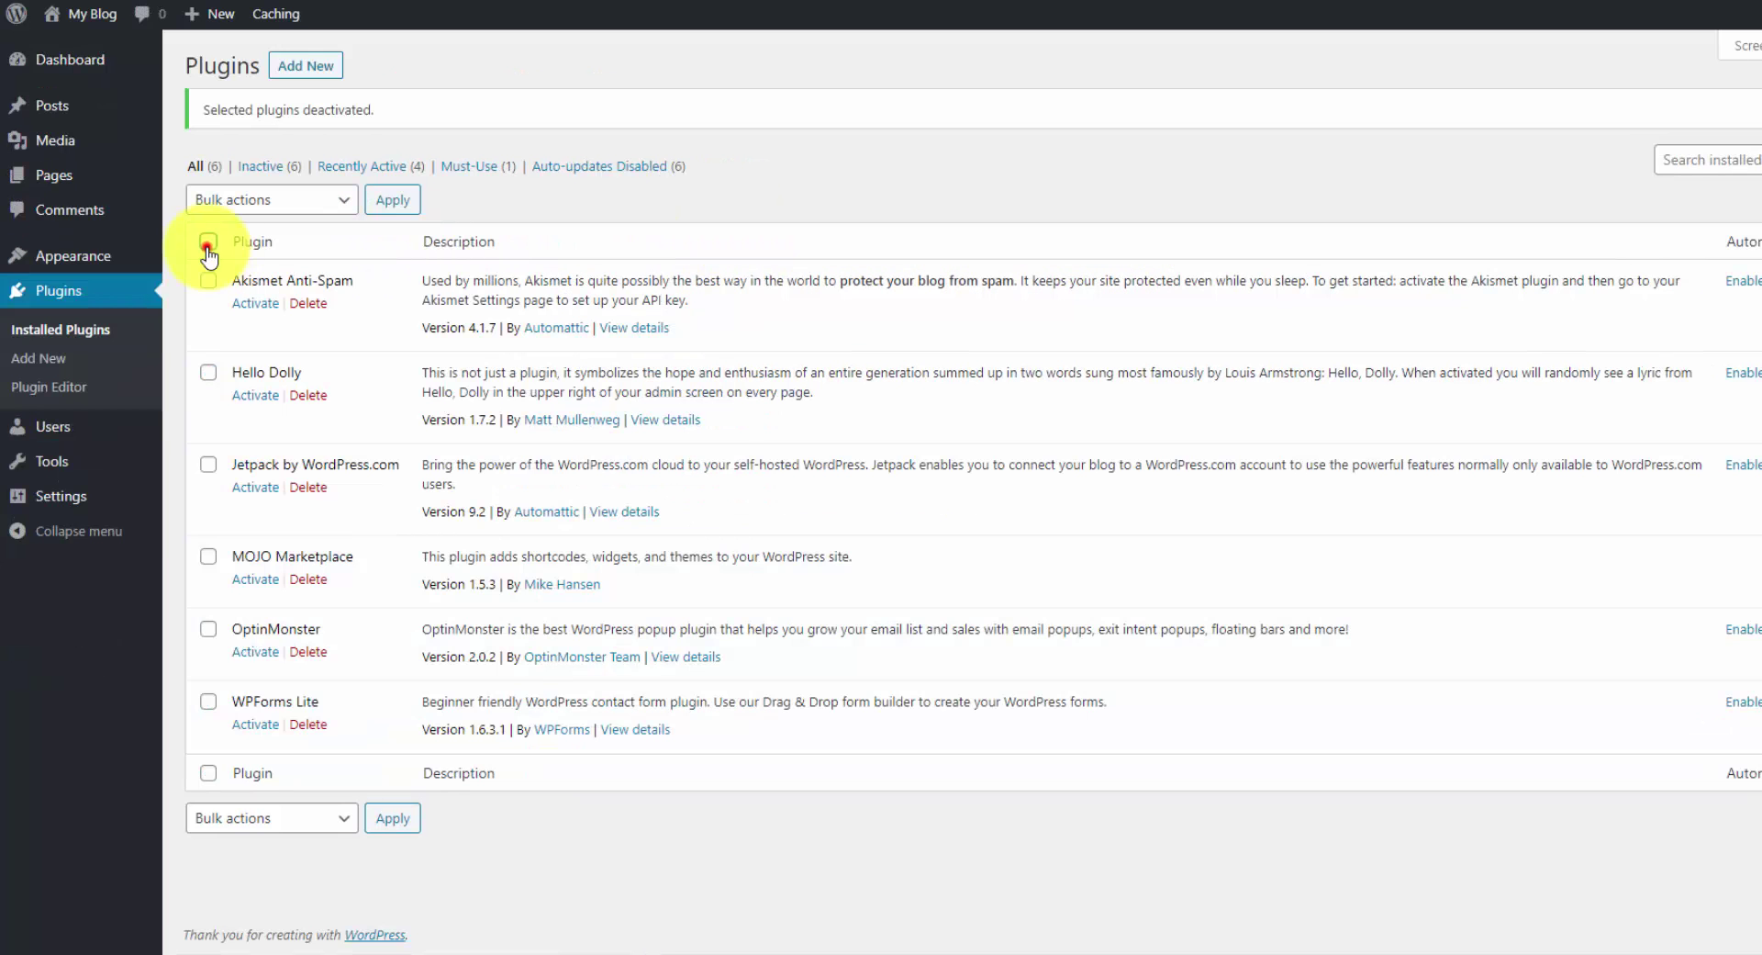
Select all plugins again, bulk-delete them, and confirm deleting their data.
left_click(208, 244)
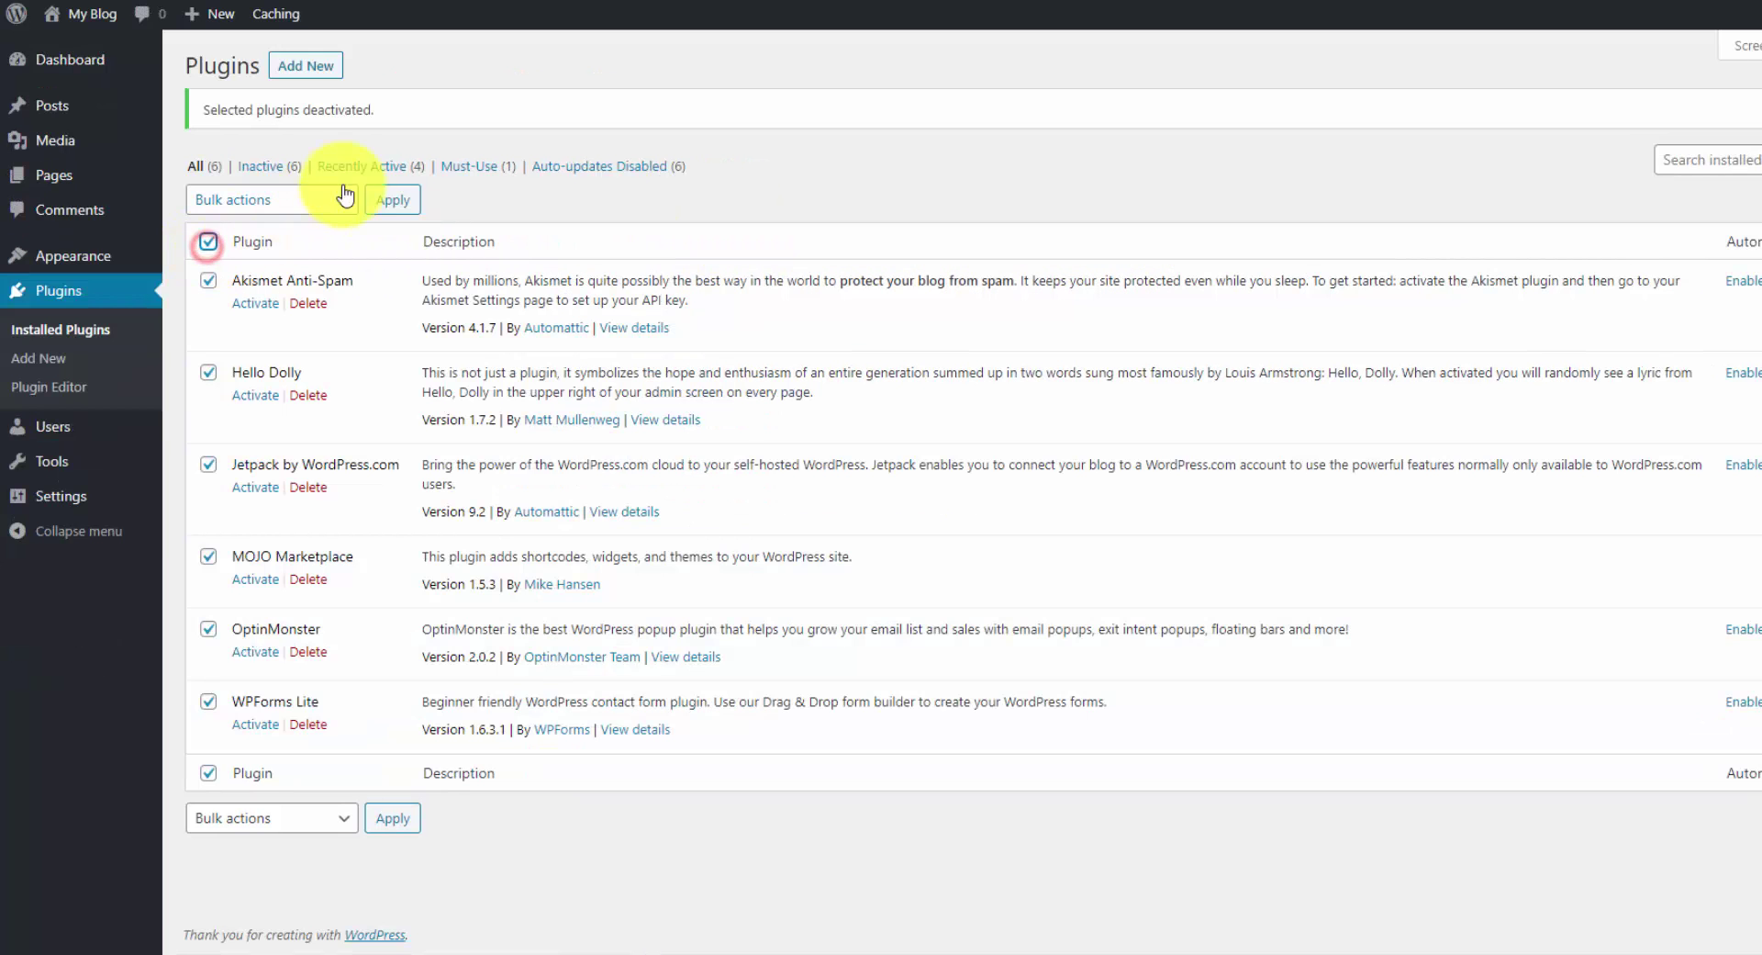
left_click(323, 199)
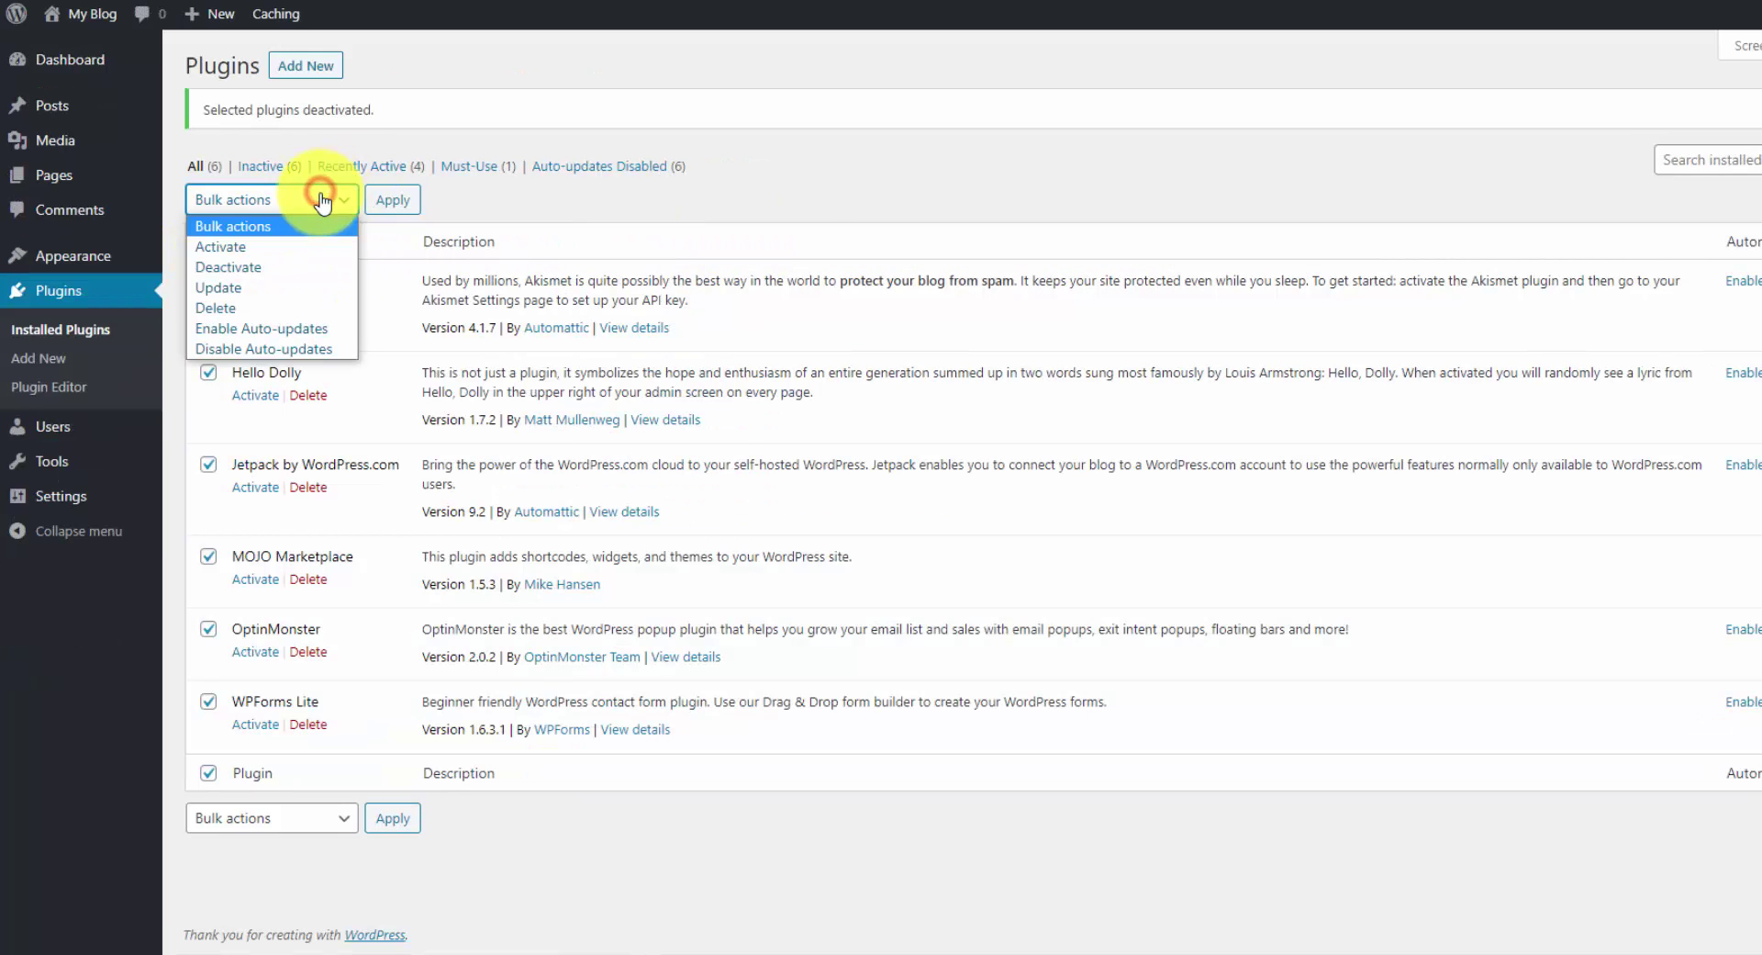
left_click(289, 307)
left_click(404, 200)
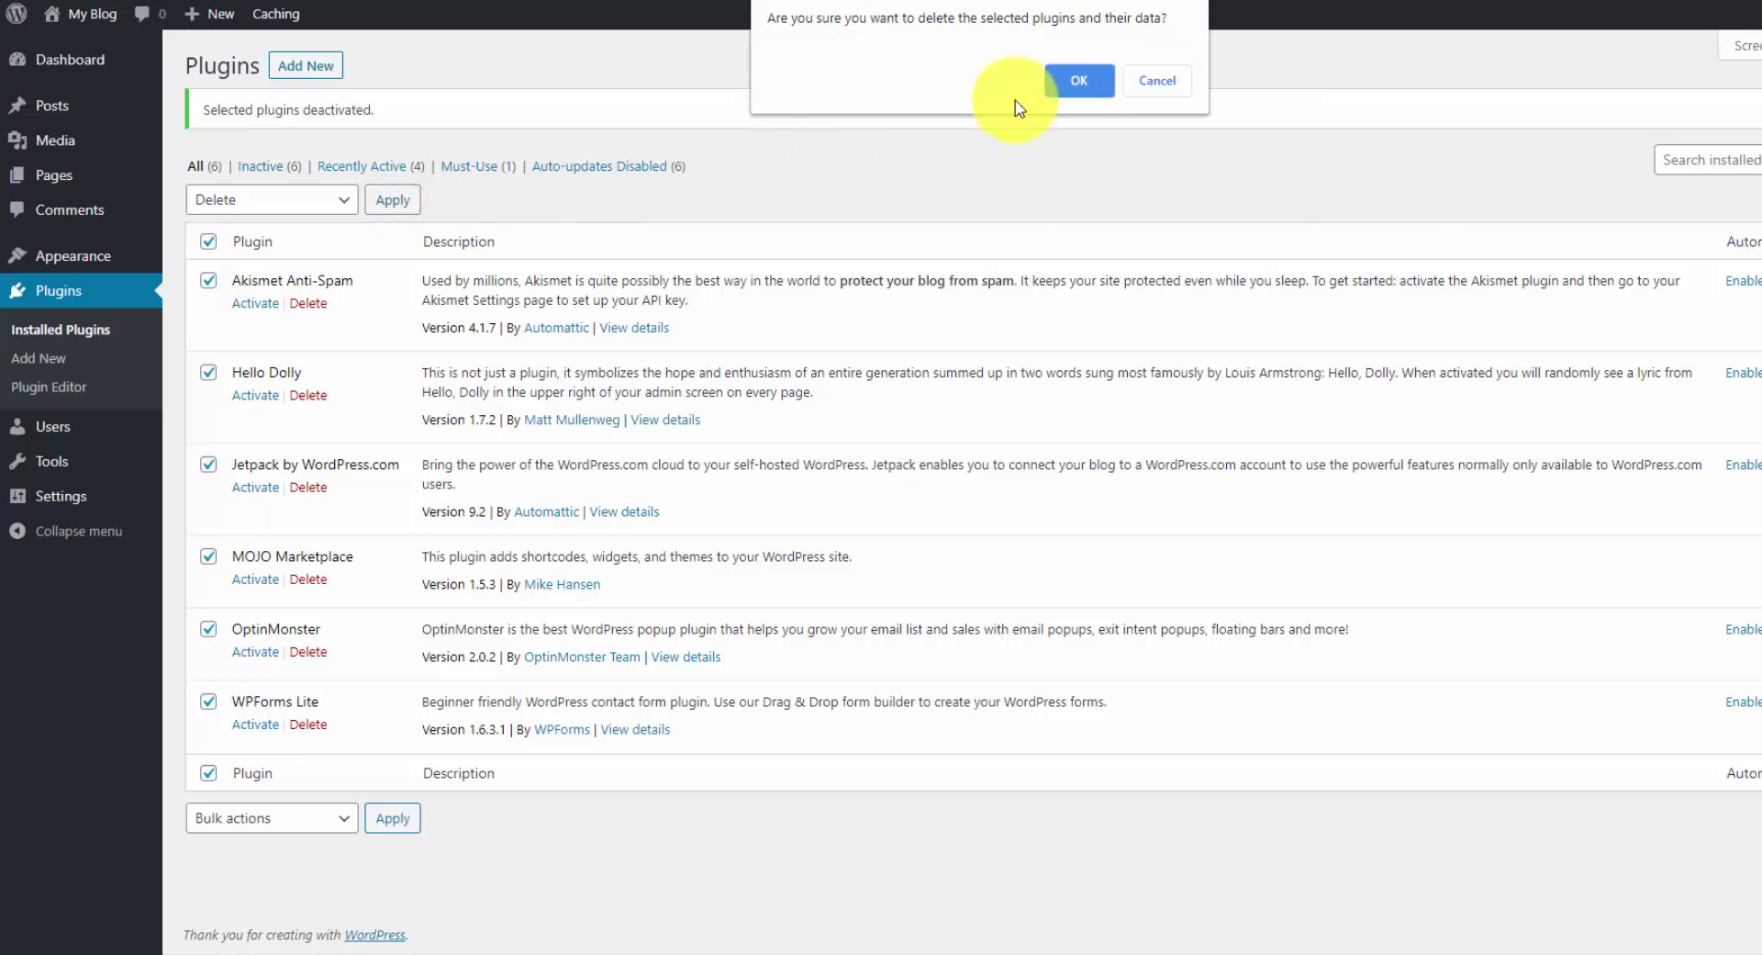
left_click(1078, 84)
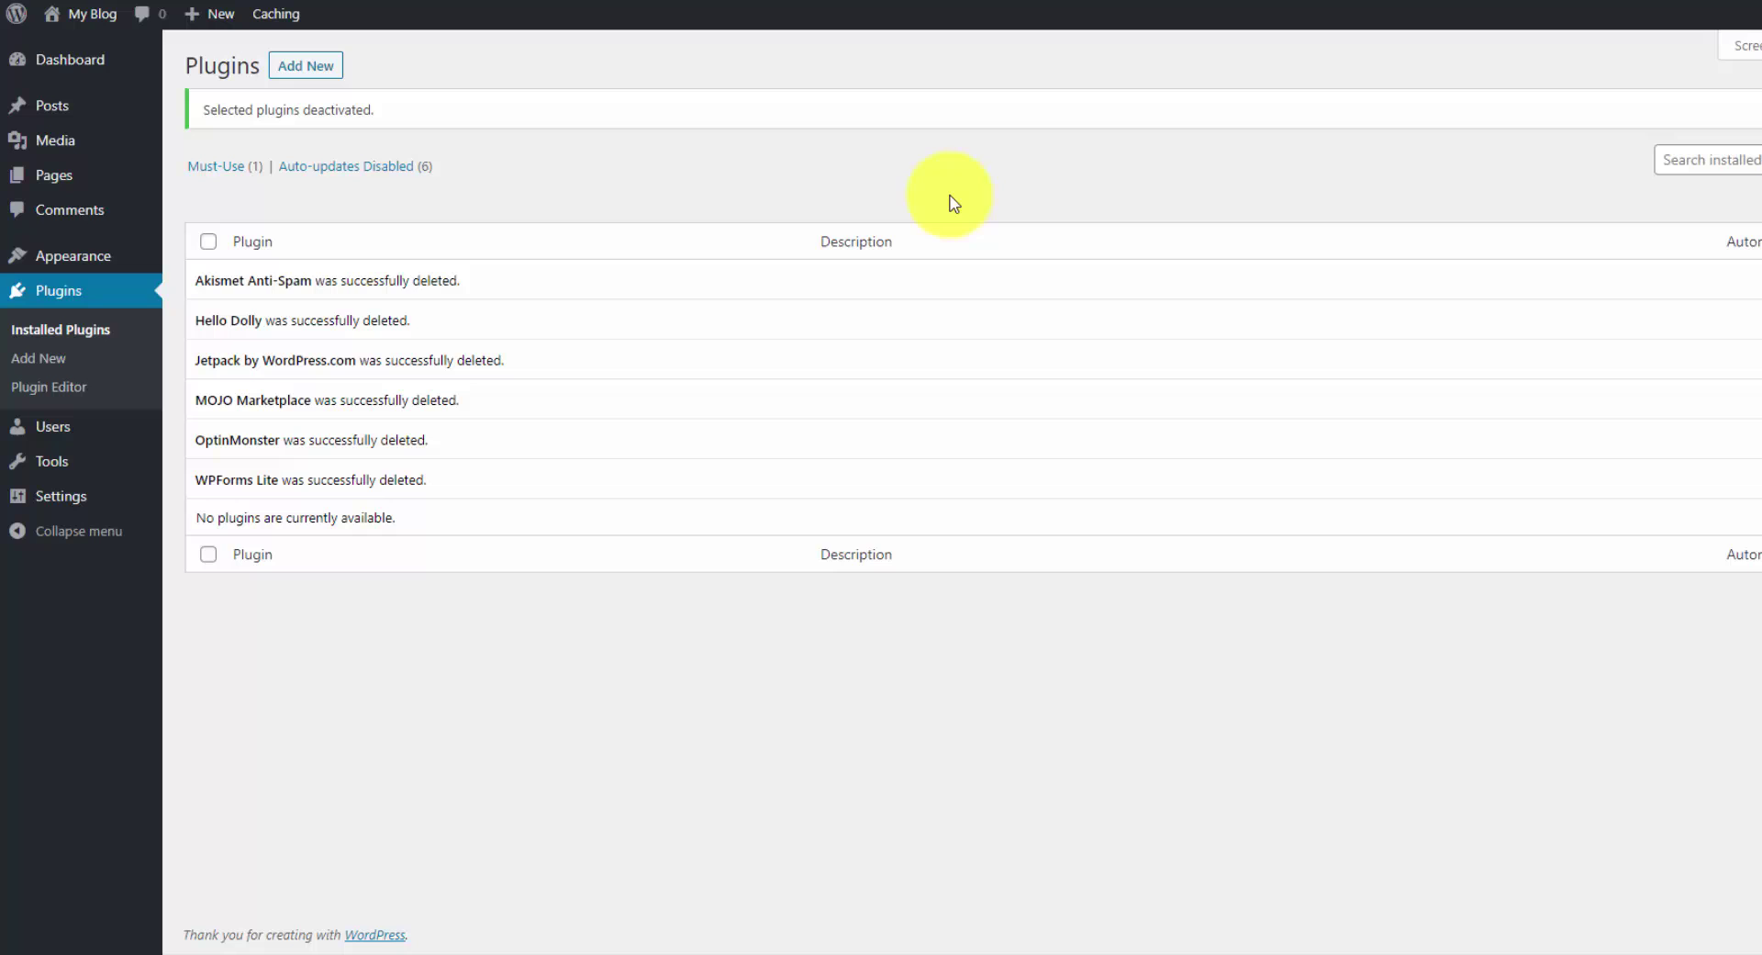
Go to Appearance > Themes to see Twenty Twenty as the active theme.
mouse_move(73, 256)
left_click(118, 264)
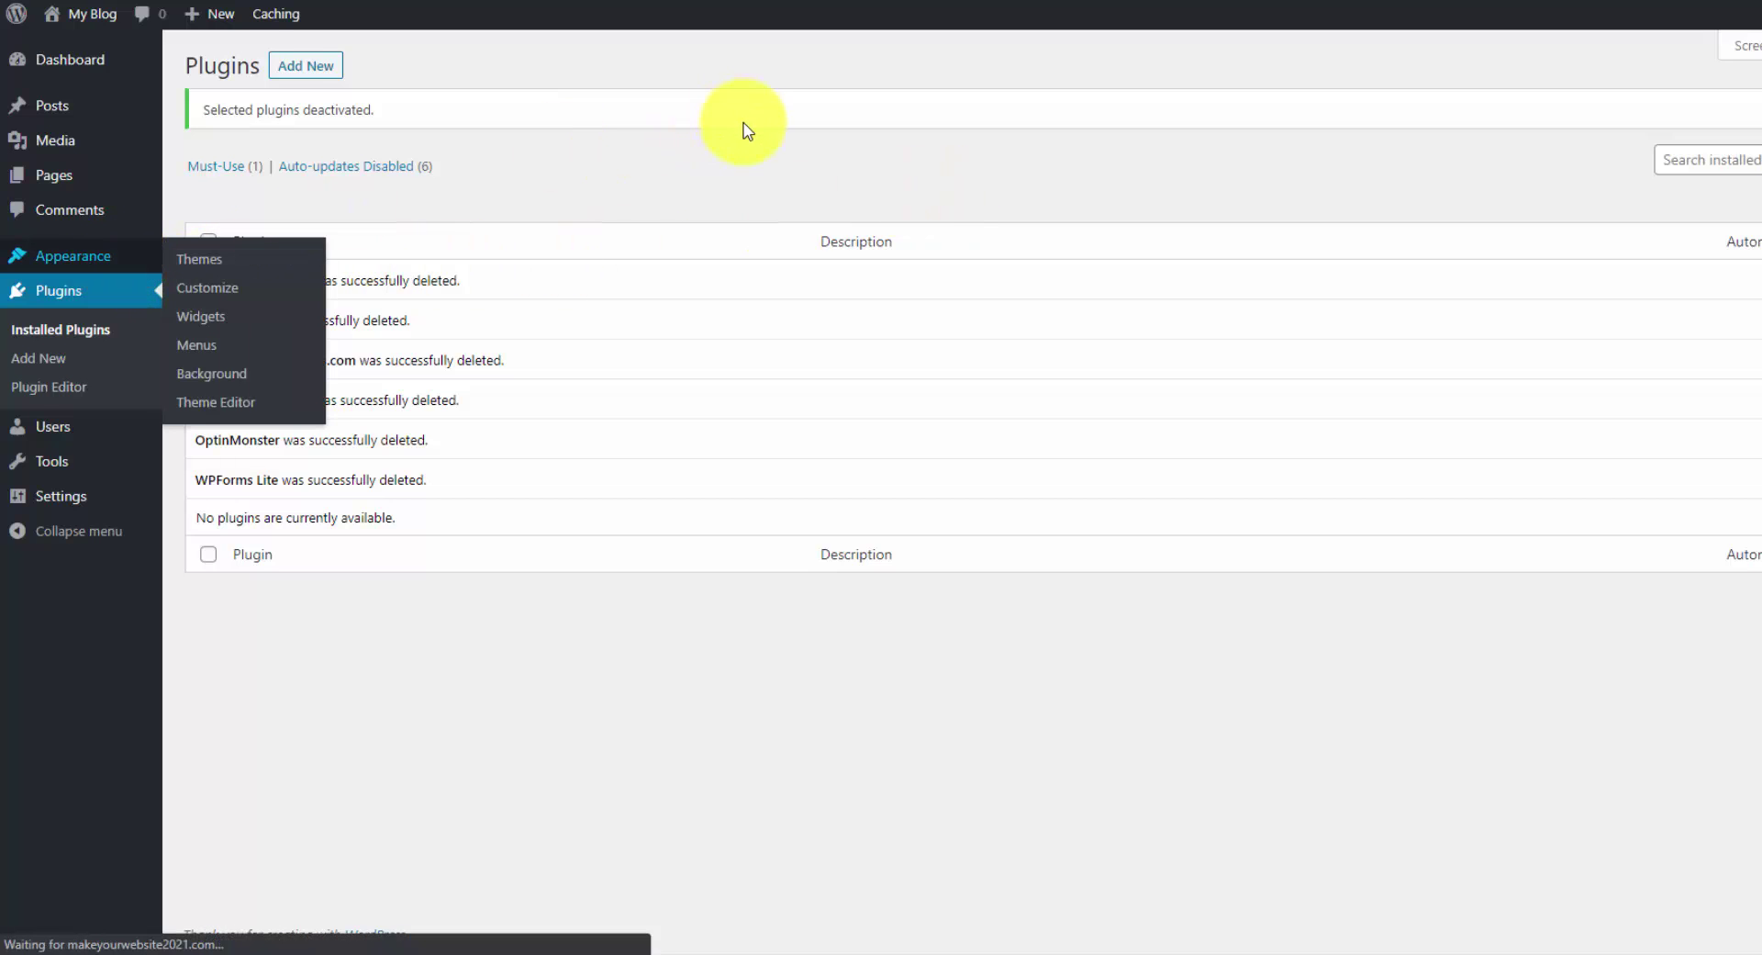